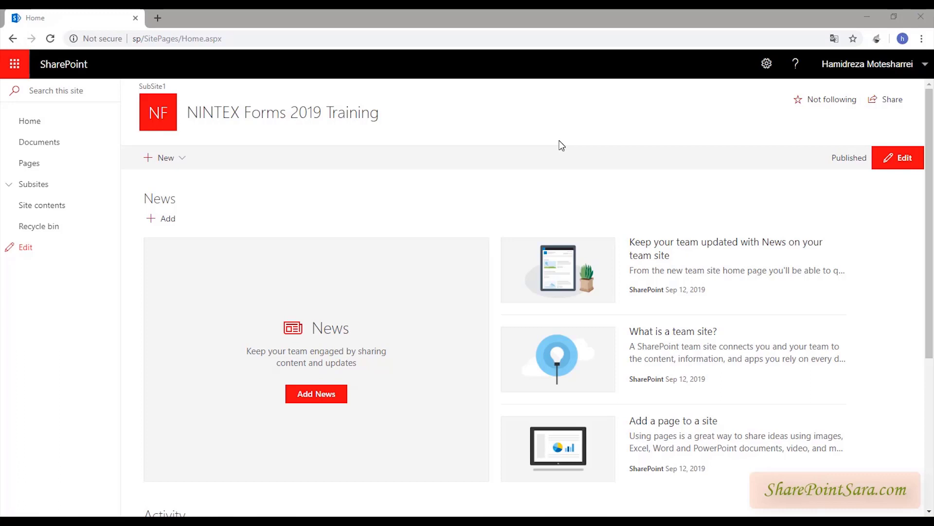
- Add a new Custom List app named CustomerList to the site
left_click(762, 68)
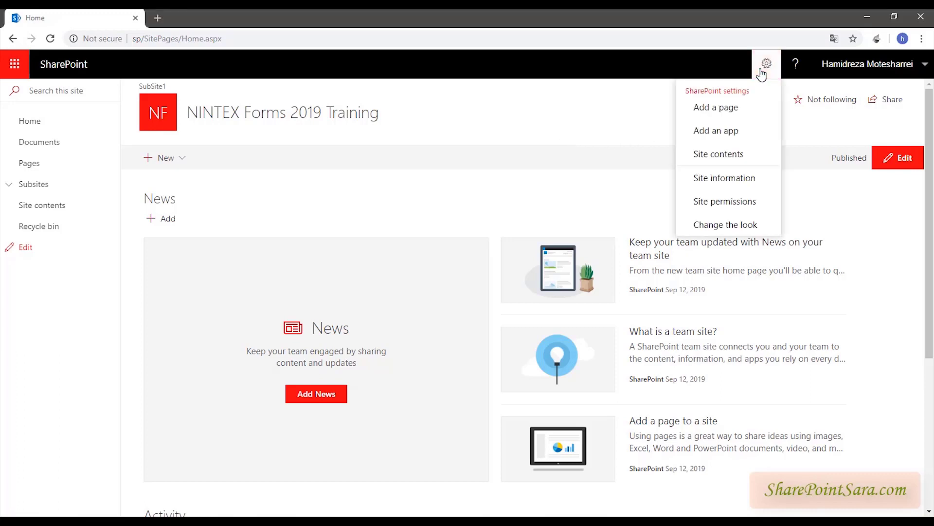
left_click(711, 131)
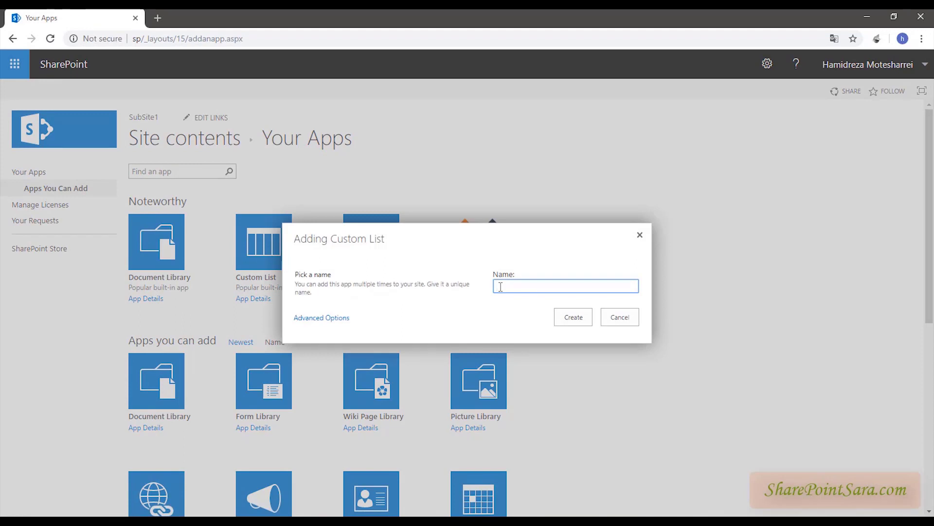
type("E")
left_click(568, 322)
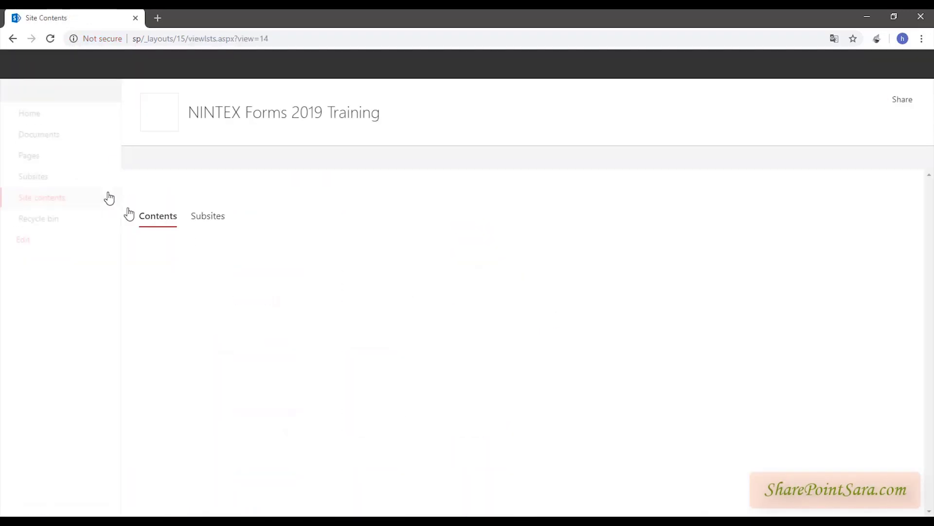
scroll(214, 375, "down", 1)
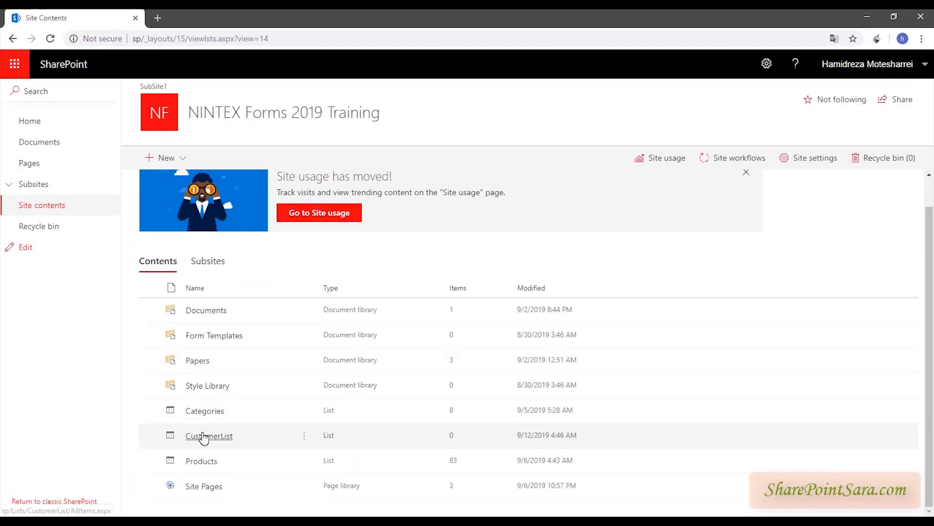
- Open CustomerList, try the classic view and its LIST ribbon, then return to the modern experience
left_click(198, 436)
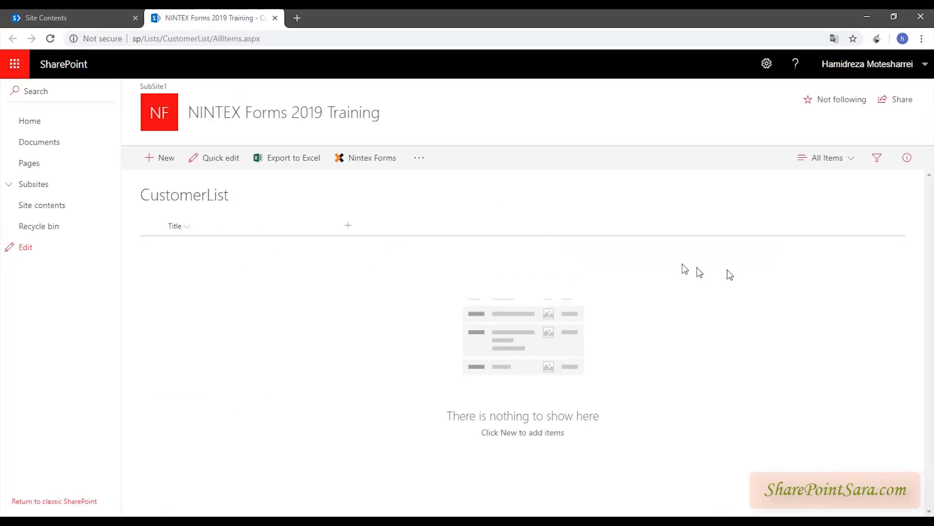
left_click(450, 251)
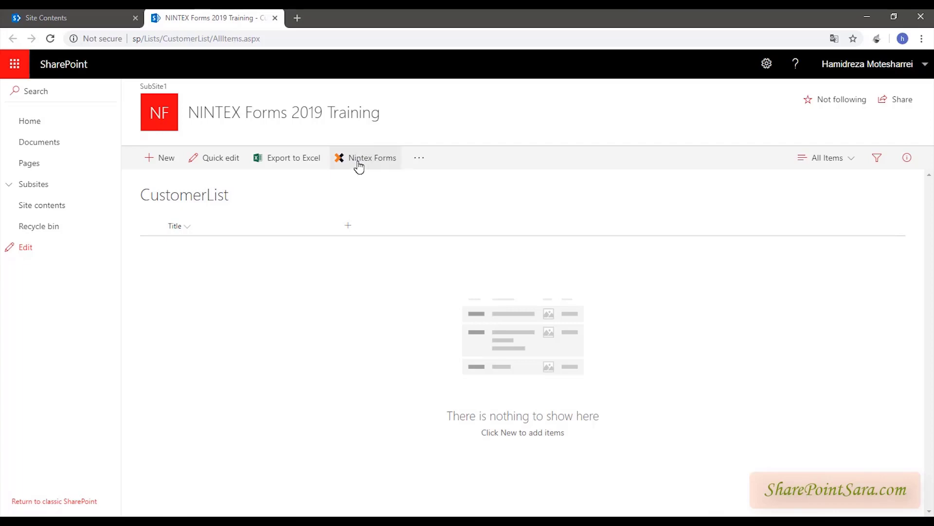
left_click(94, 501)
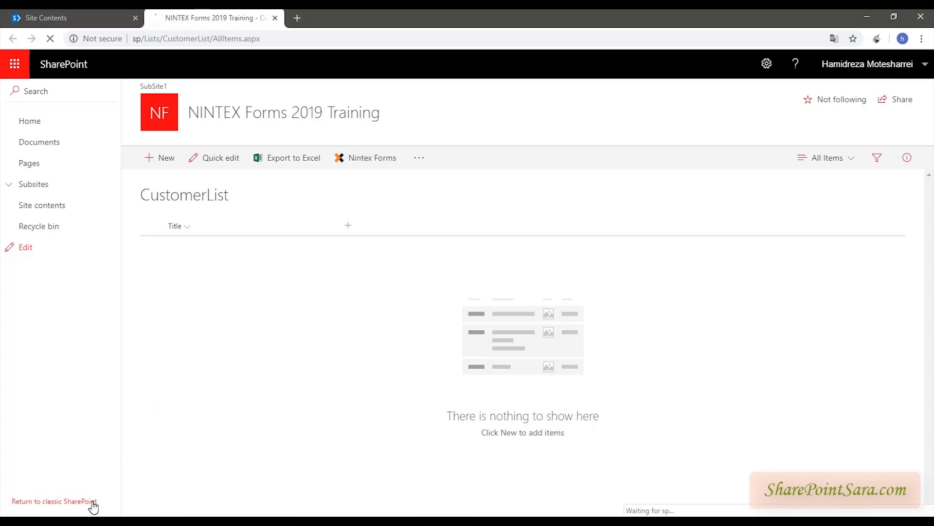
left_click(84, 92)
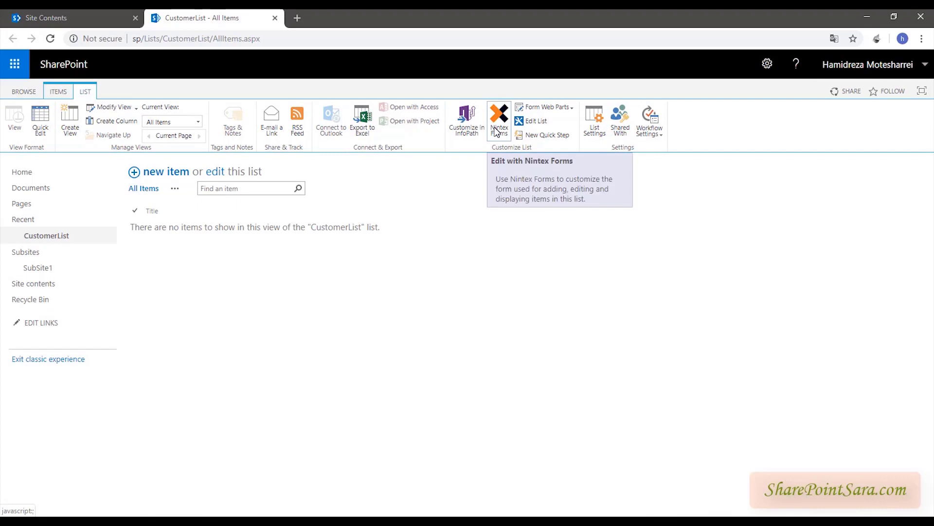
left_click(42, 359)
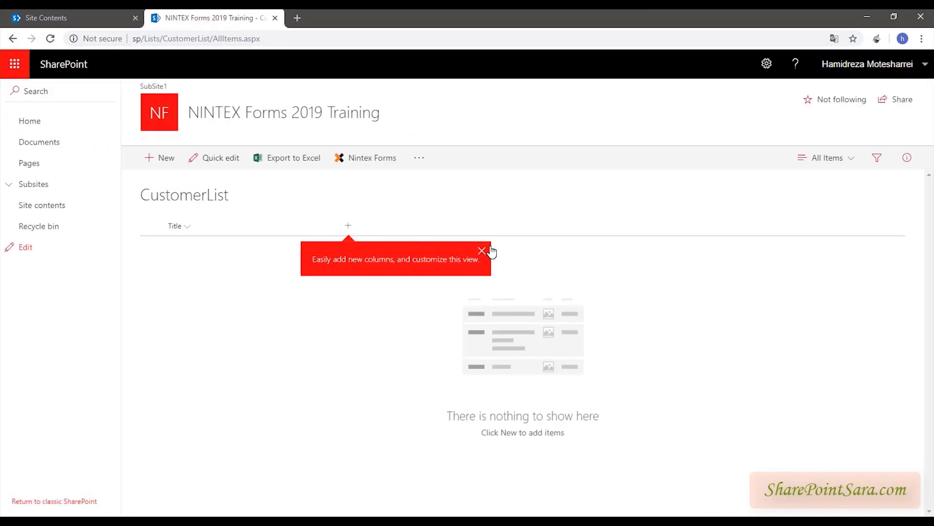
left_click(482, 249)
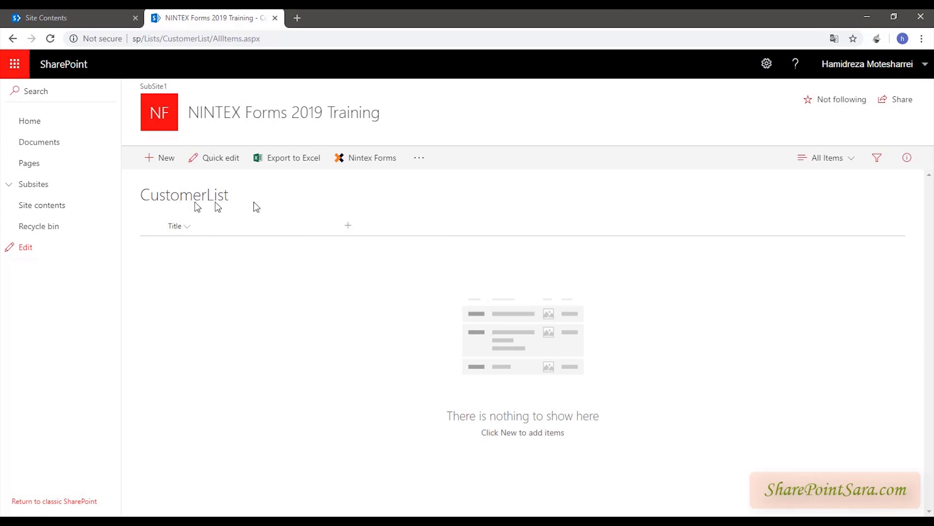
- Add a single line of text column named CustomerAddress
left_click(349, 226)
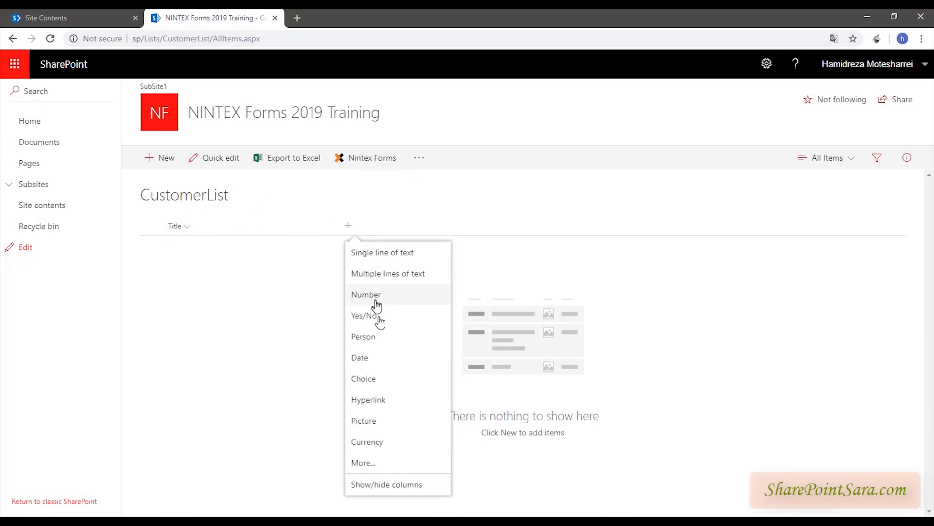
left_click(389, 258)
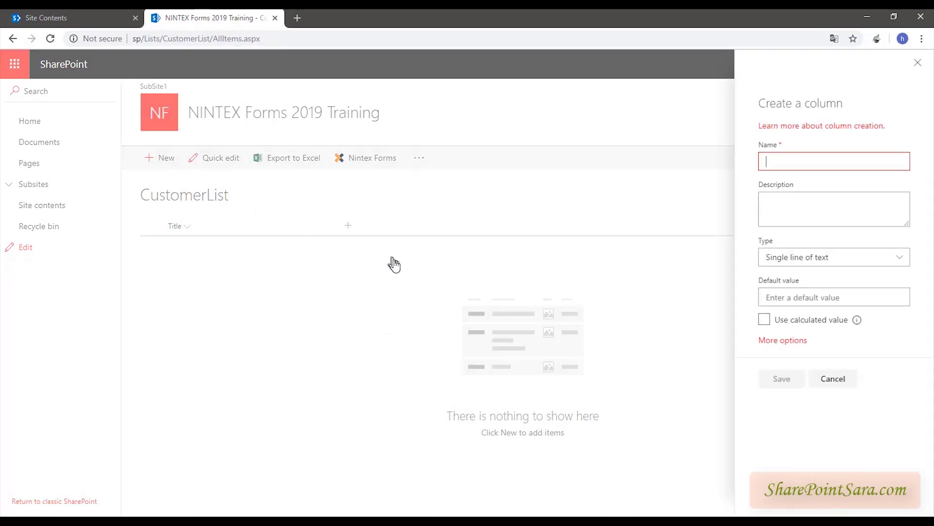
type("Custo")
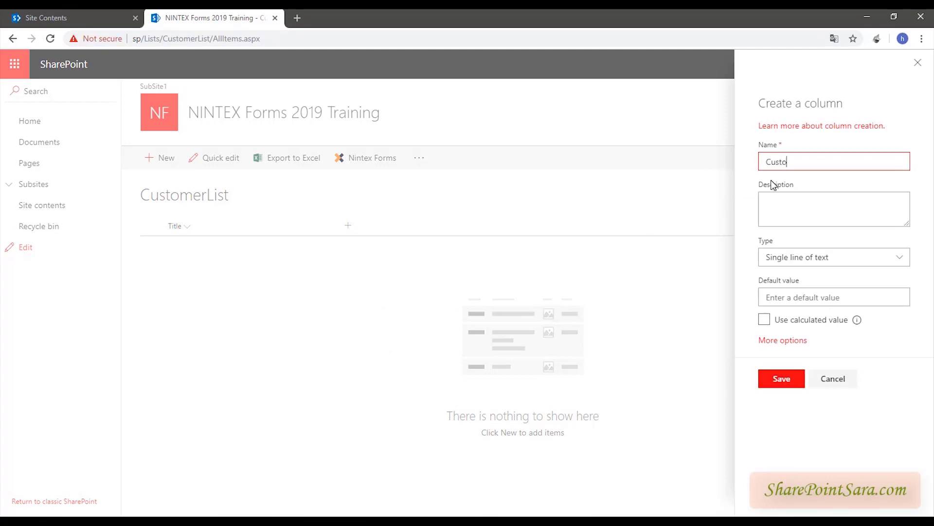
type("emr")
type("merAddress")
left_click(779, 383)
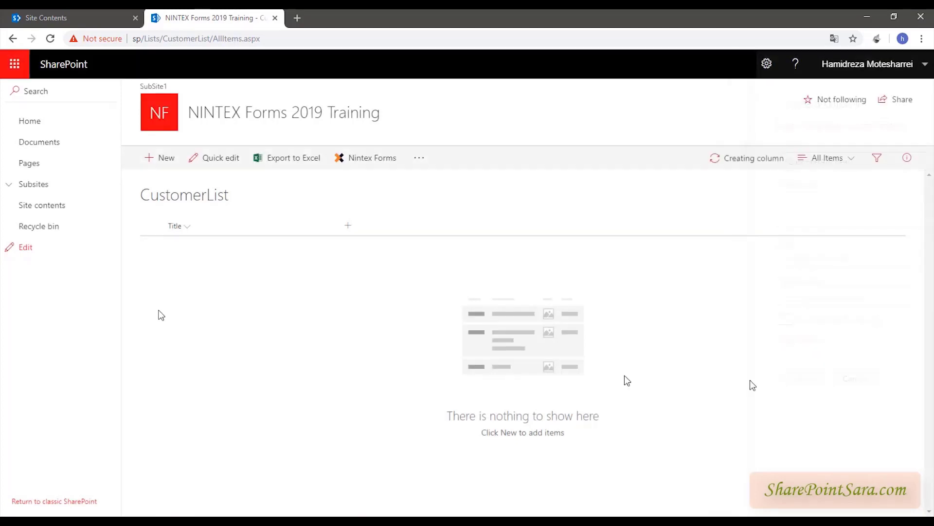
- Add a Number column named CustomerAge
left_click(417, 162)
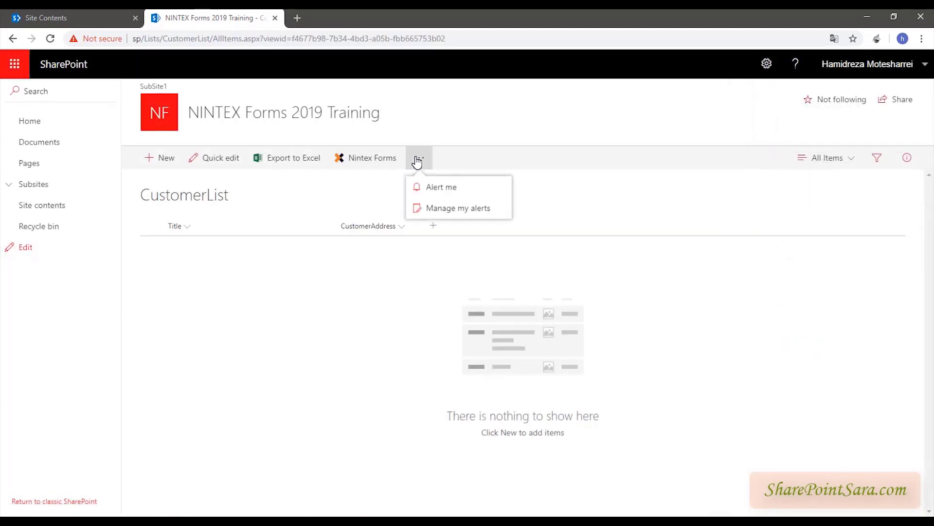
left_click(442, 245)
left_click(433, 226)
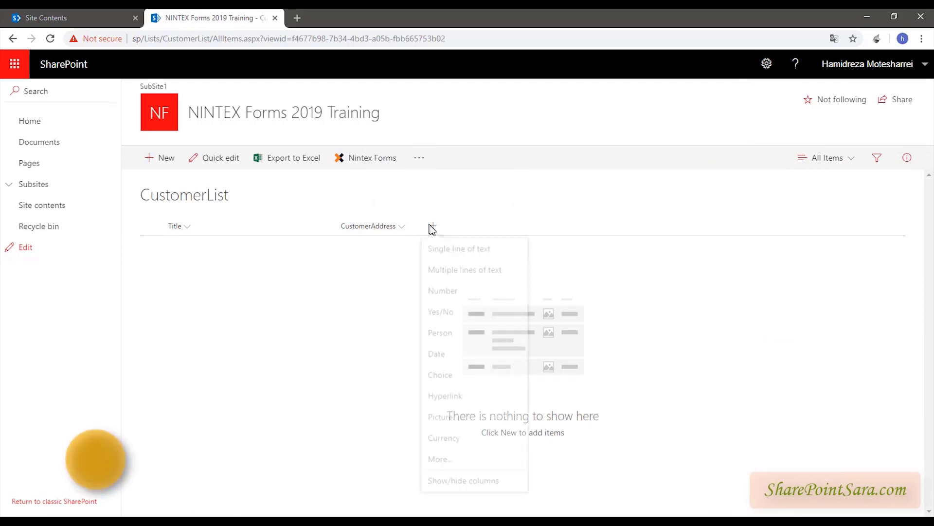
left_click(454, 301)
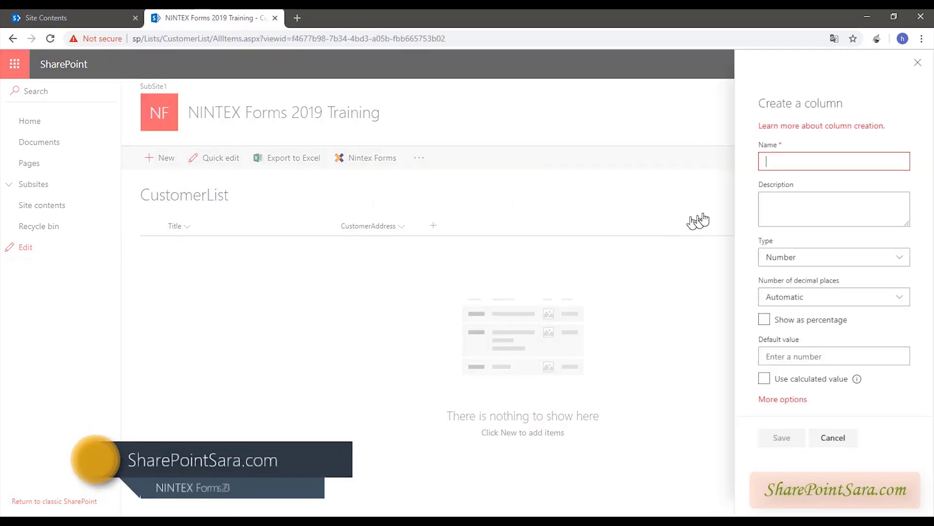
type("Customer")
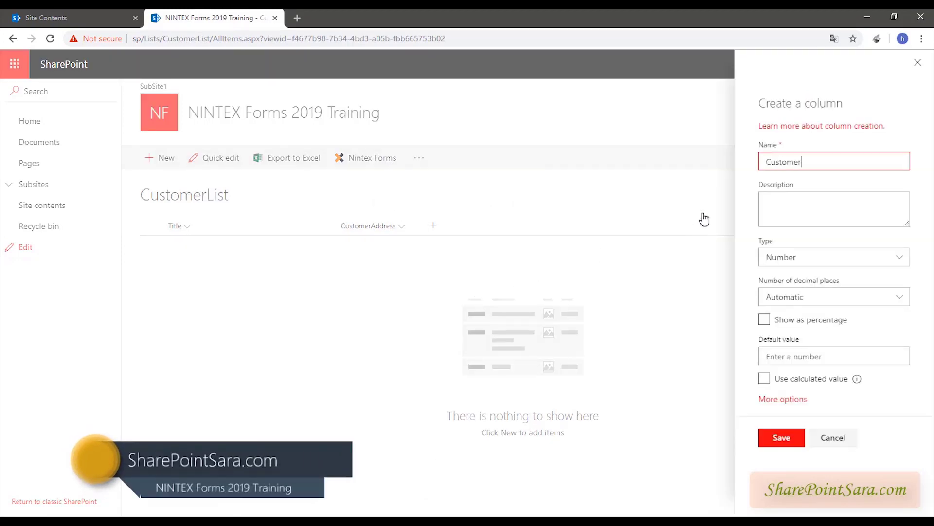
type("Age")
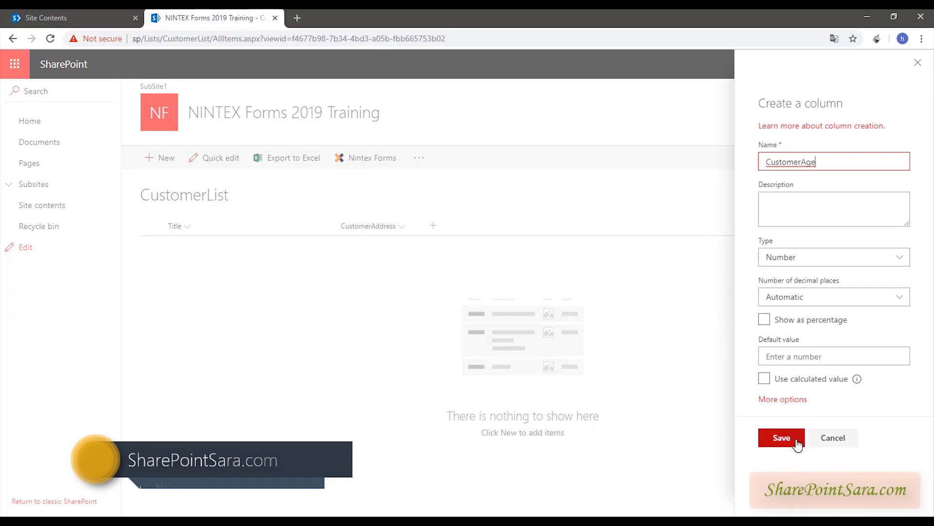
left_click(798, 445)
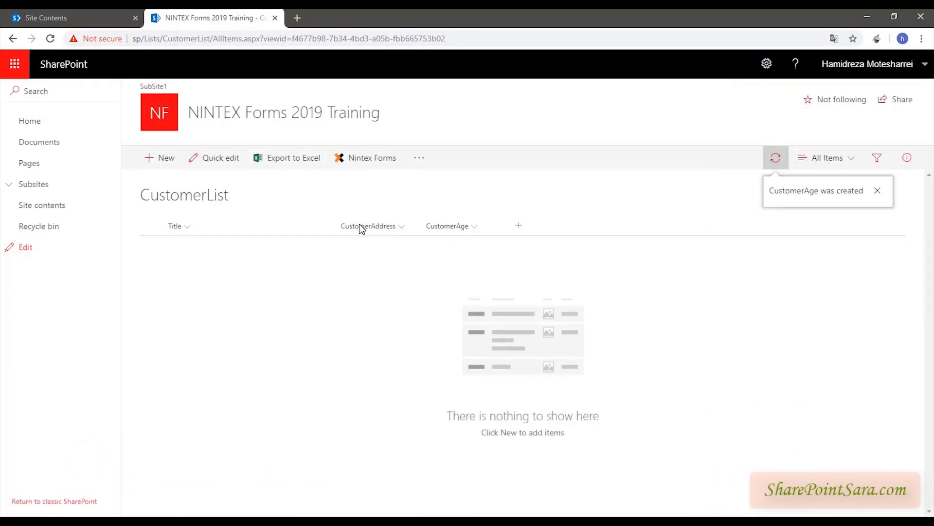
- Add a Date column named RegisterDate
left_click(419, 160)
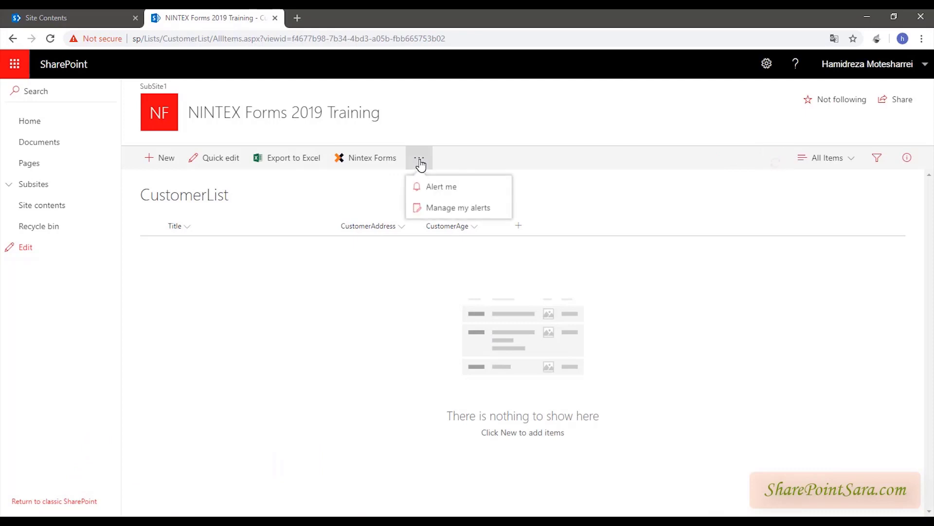
left_click(519, 225)
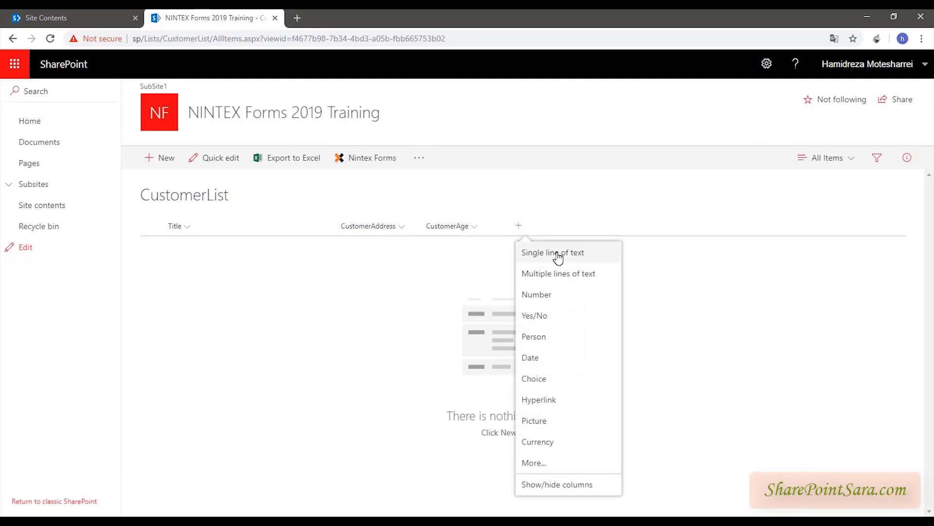
left_click(528, 360)
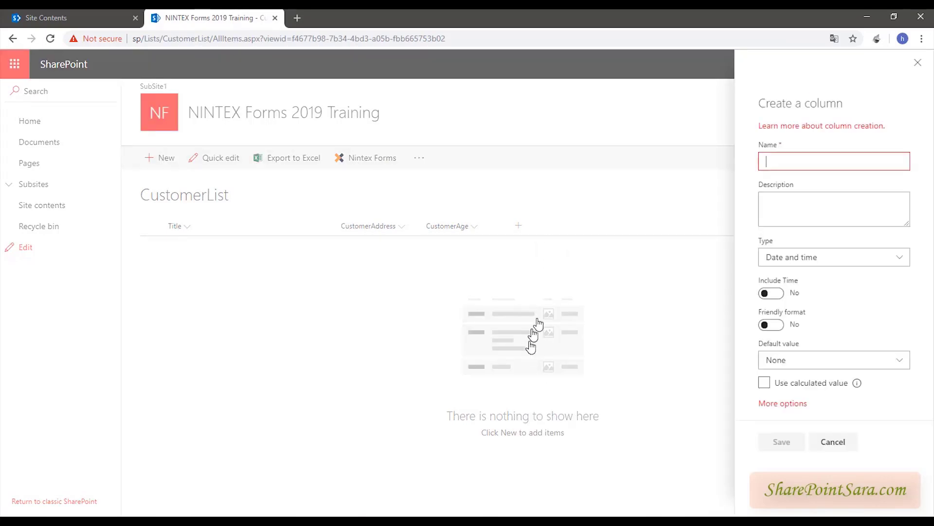
type("Registe")
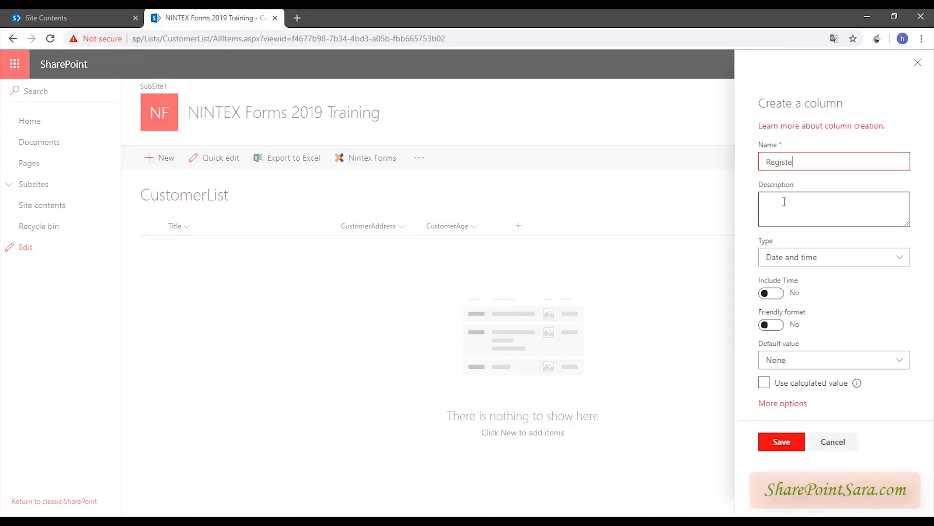
type("rDate")
left_click(800, 264)
left_click(806, 261)
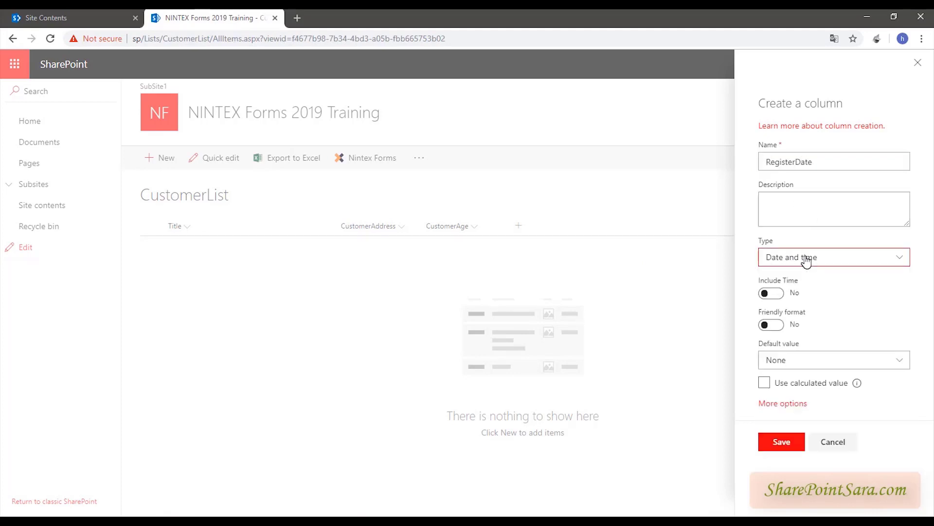
left_click(782, 442)
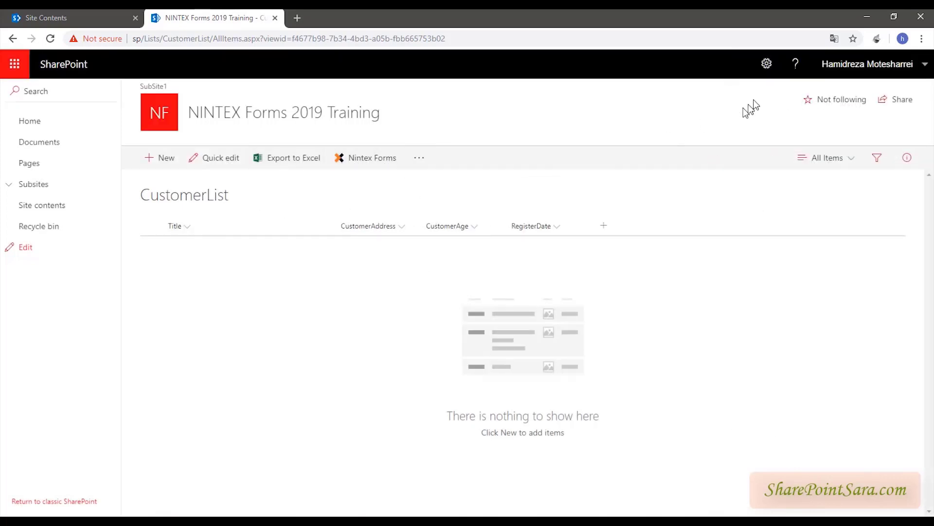
left_click(767, 64)
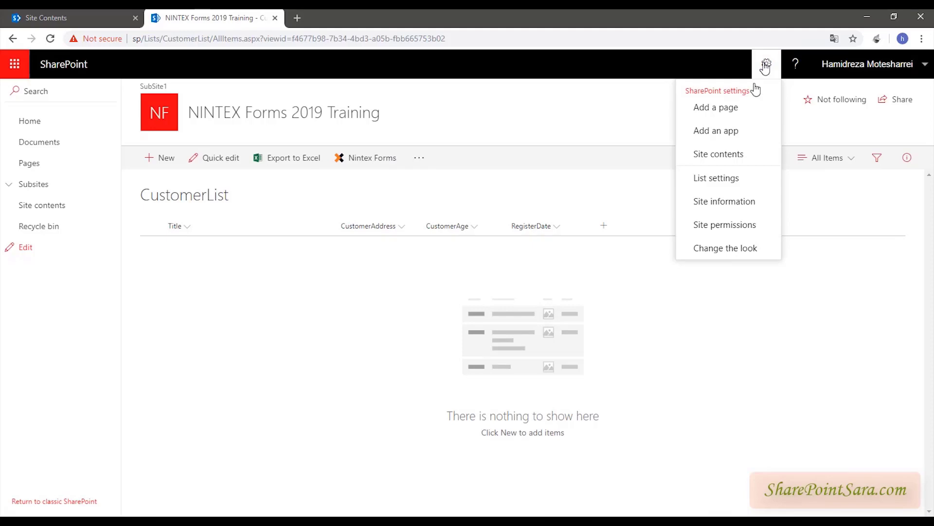
- Rename the Title column to FullName in list settings, then go back to CustomerList's items
left_click(736, 177)
scroll(300, 245, "down", 3)
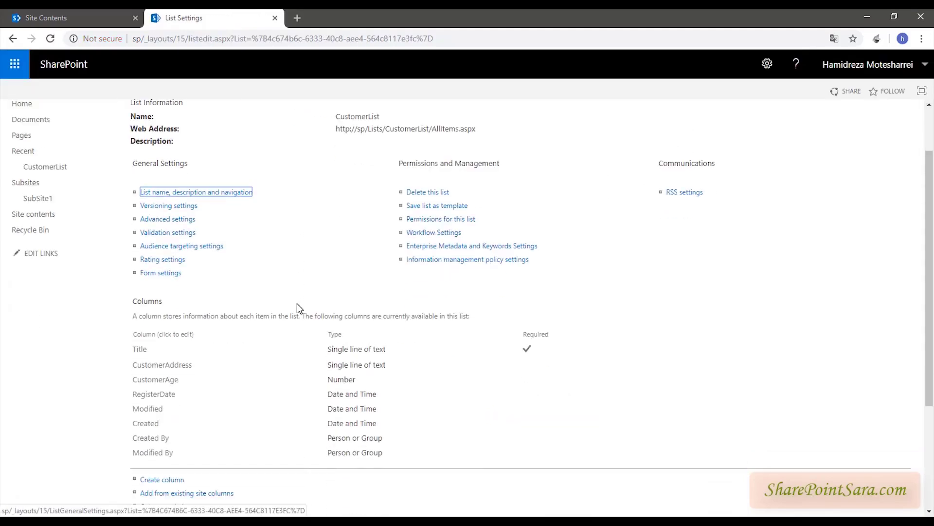
left_click(140, 302)
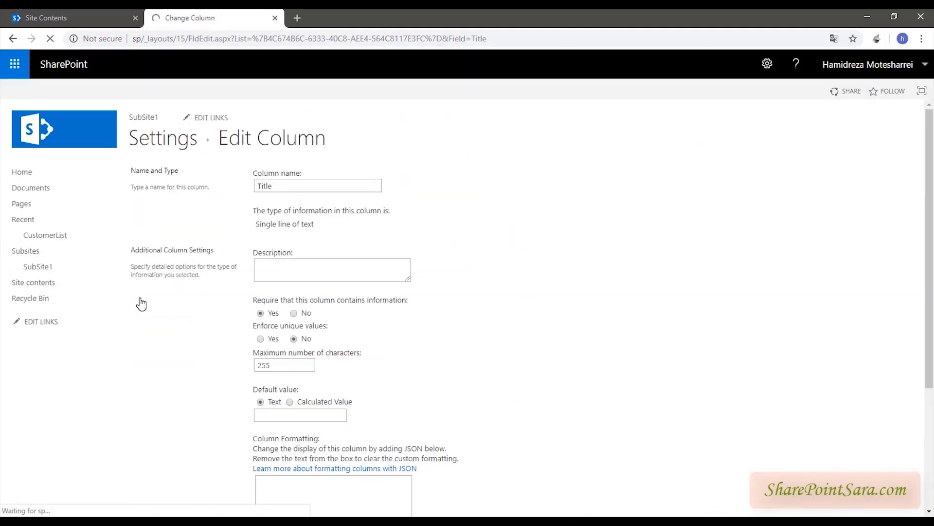
type("FullName")
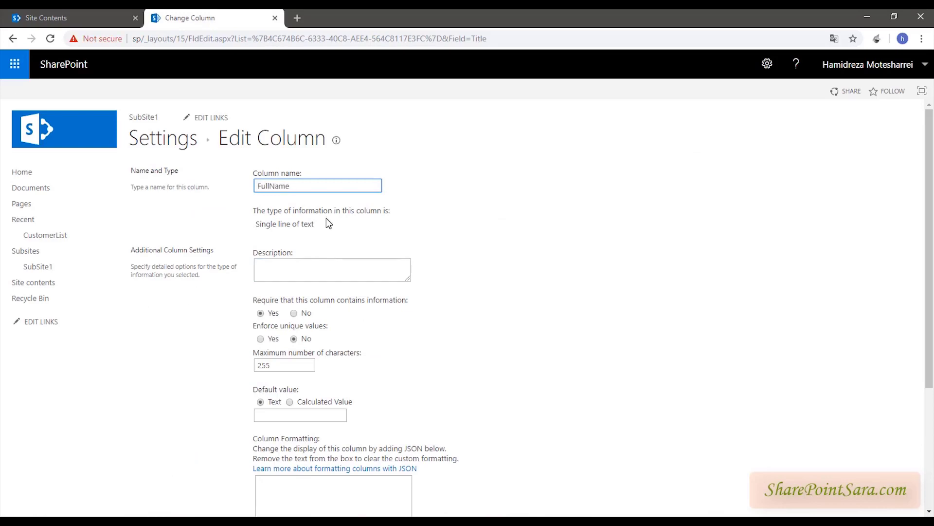
scroll(311, 274, "down", 2)
scroll(311, 275, "down", 2)
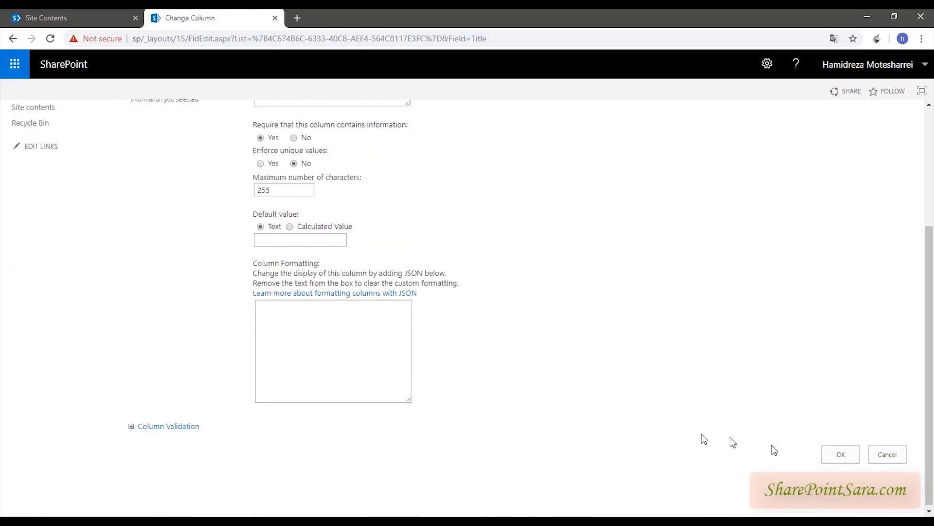
left_click(834, 453)
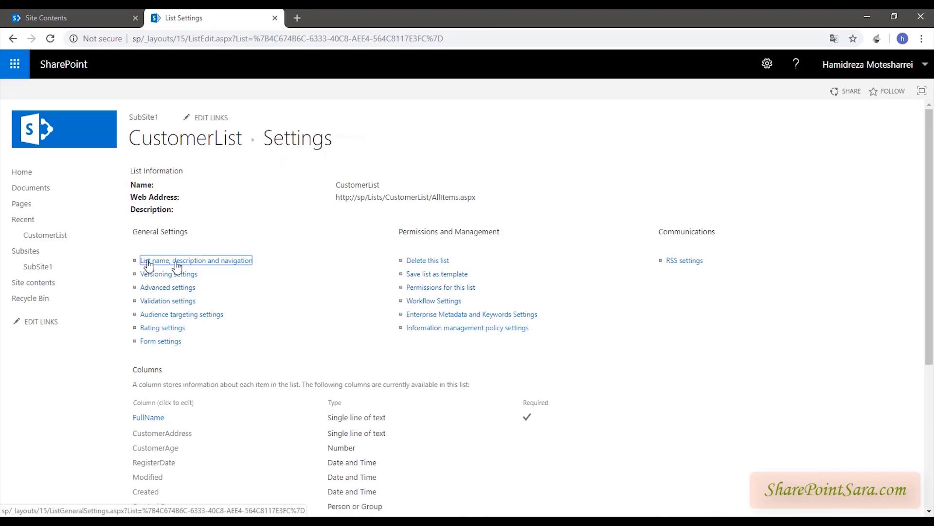
left_click(197, 141)
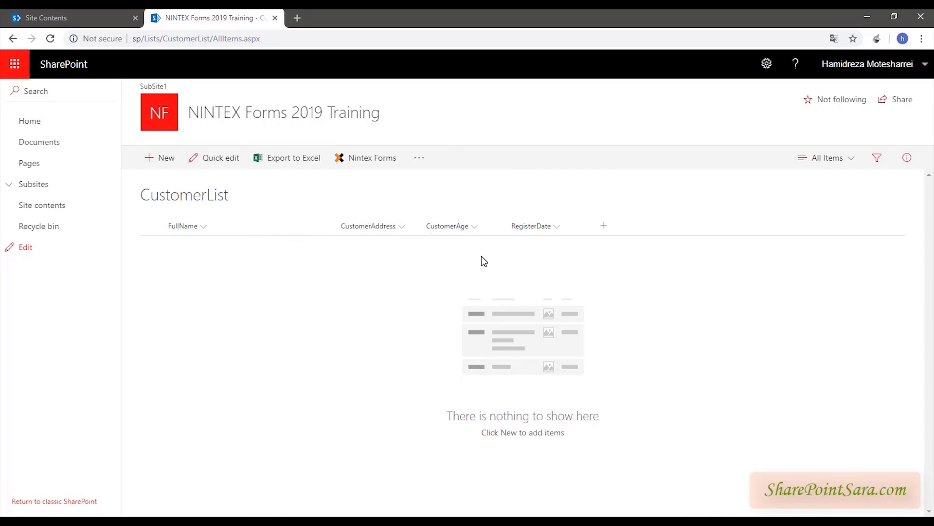
- Open the modern new-item form, step through its fields, and cancel without saving
left_click(154, 164)
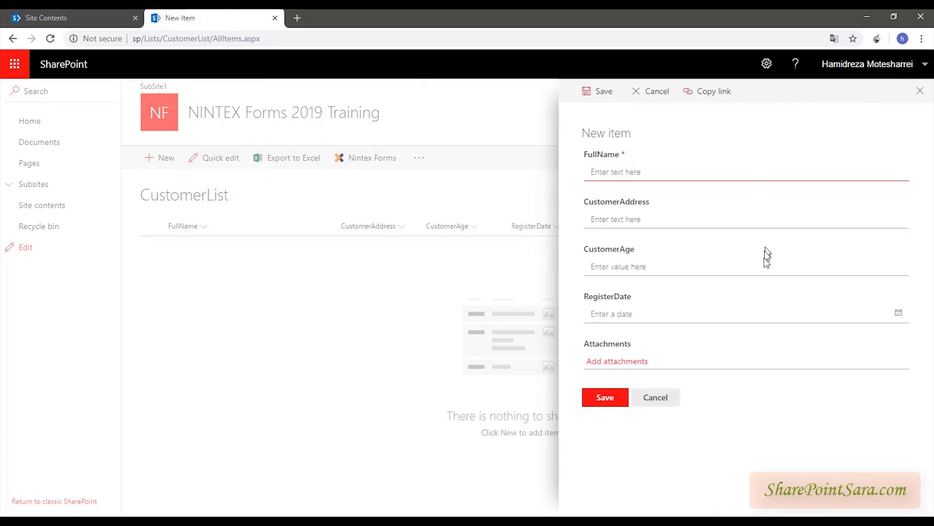
left_click(685, 224)
left_click(684, 267)
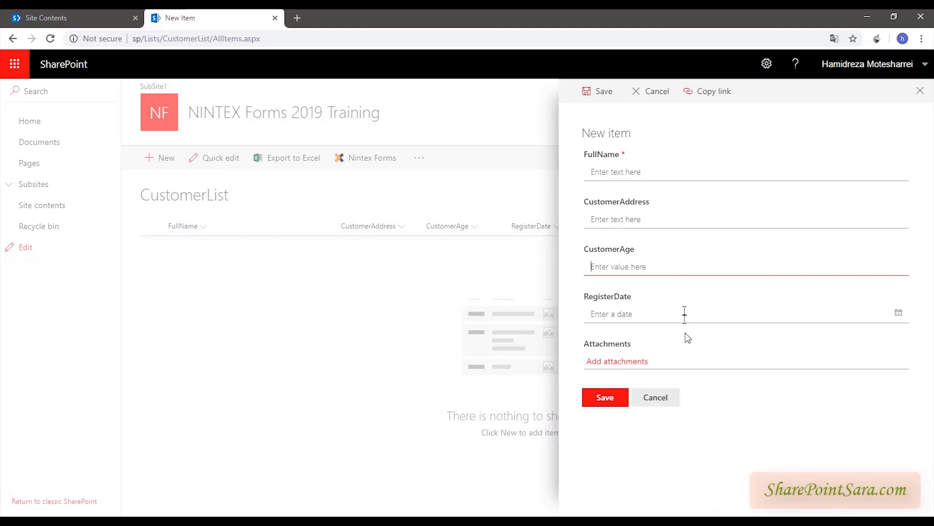
left_click(657, 396)
- Switch to classic SharePoint, open the classic new-item form, check each field, then cancel
left_click(73, 501)
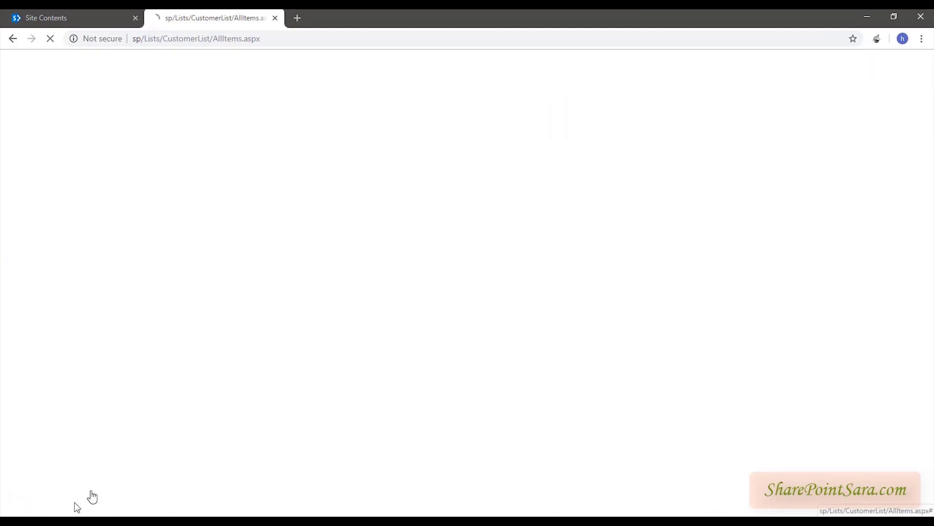
left_click(171, 174)
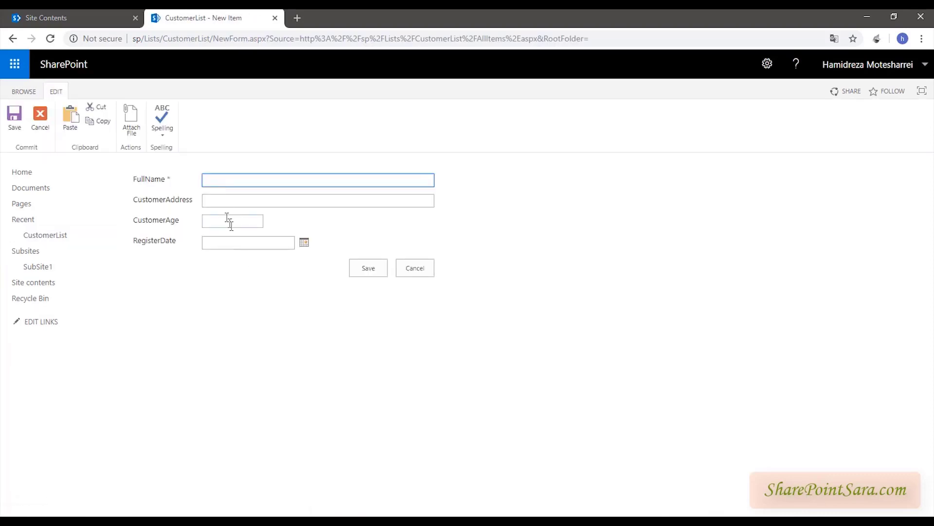
left_click(234, 201)
left_click(236, 220)
left_click(238, 243)
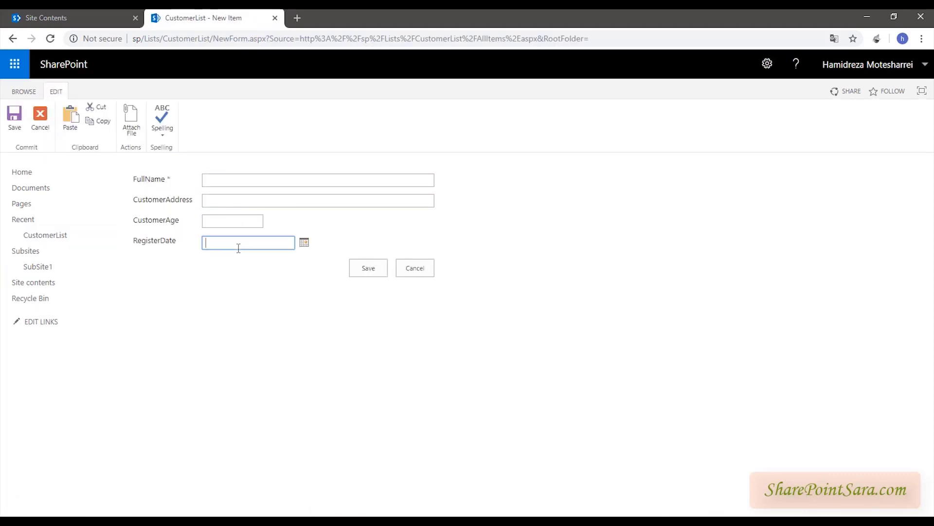
left_click(252, 180)
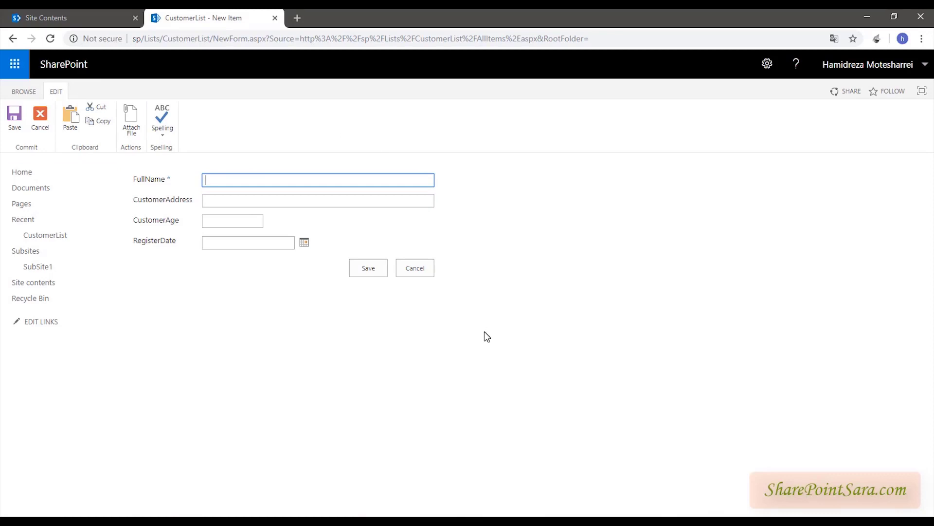
left_click(422, 268)
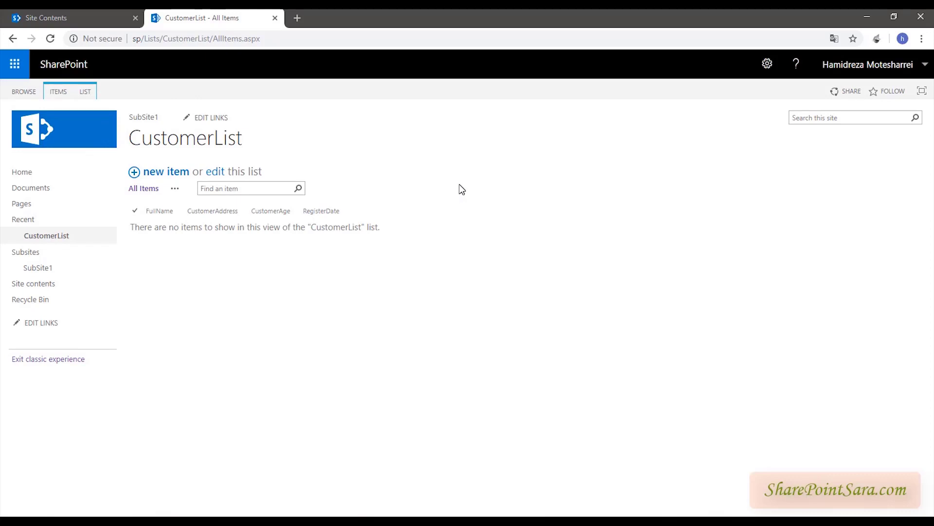
- Launch Nintex Forms for CustomerList from the LIST ribbon's Customize List group
left_click(91, 93)
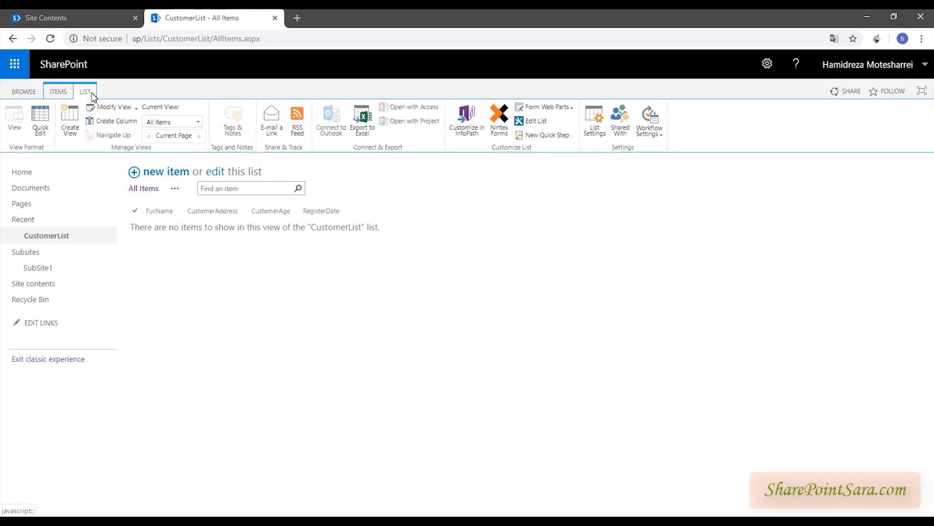
left_click(497, 127)
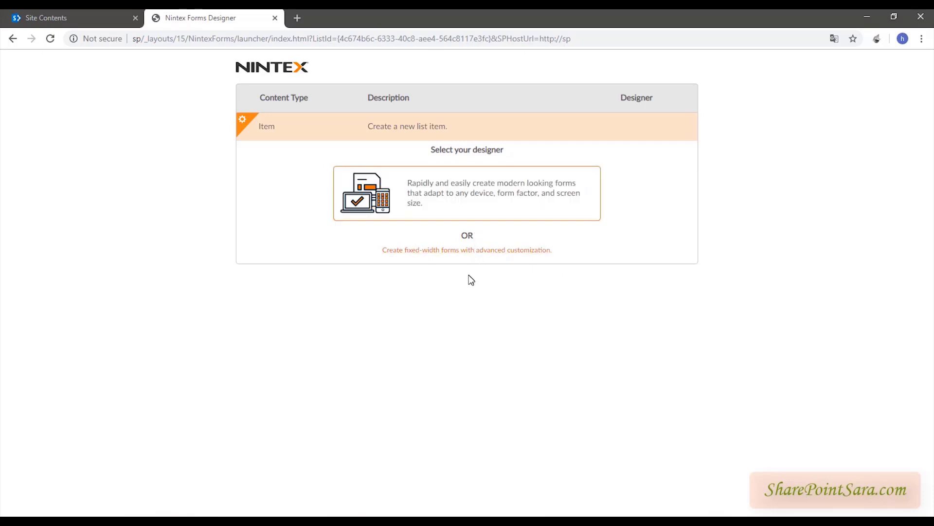
left_click_drag(442, 150, 519, 155)
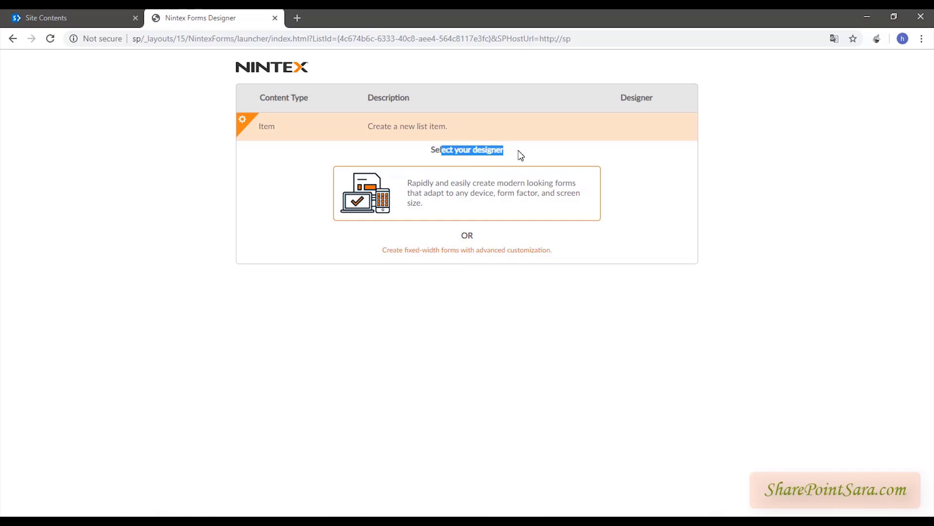
left_click(767, 211)
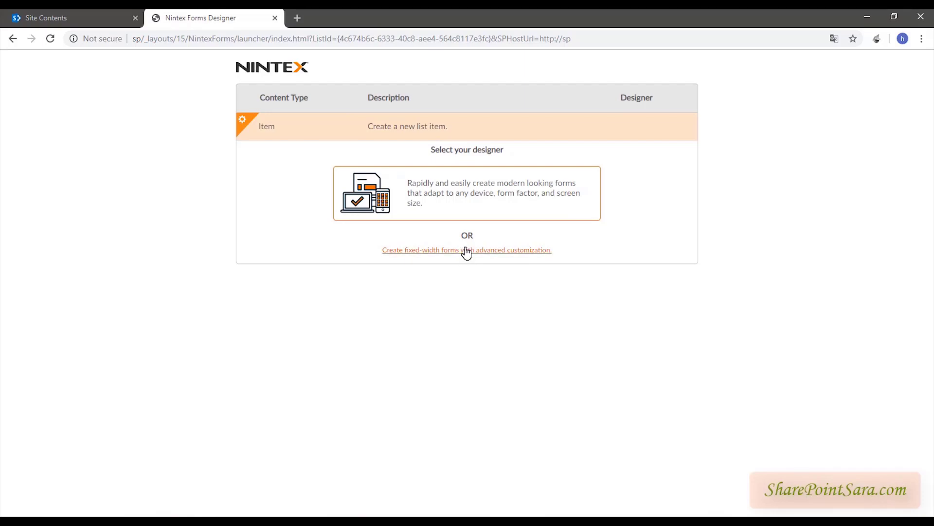
- Choose the responsive designer to open the CustomerList form with its four default fields
left_click(454, 203)
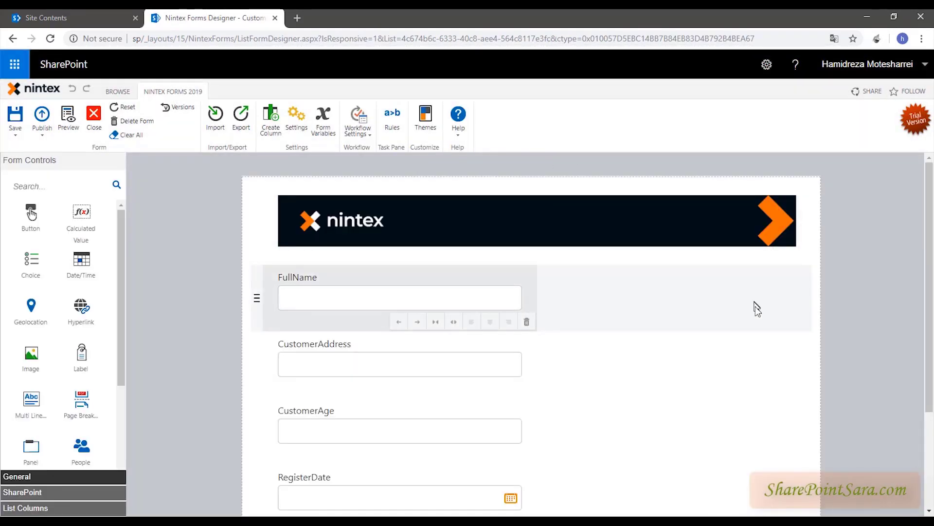
scroll(753, 319, "down", 3)
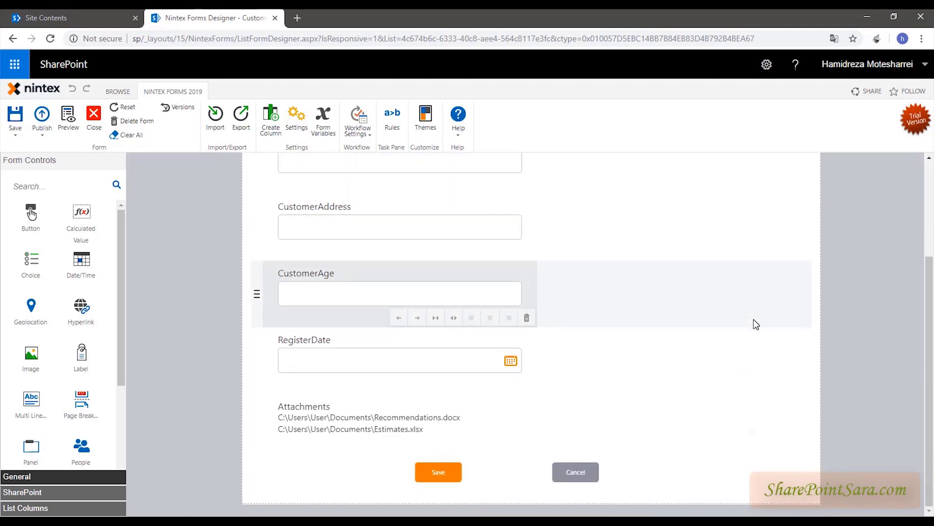
scroll(754, 319, "up", 3)
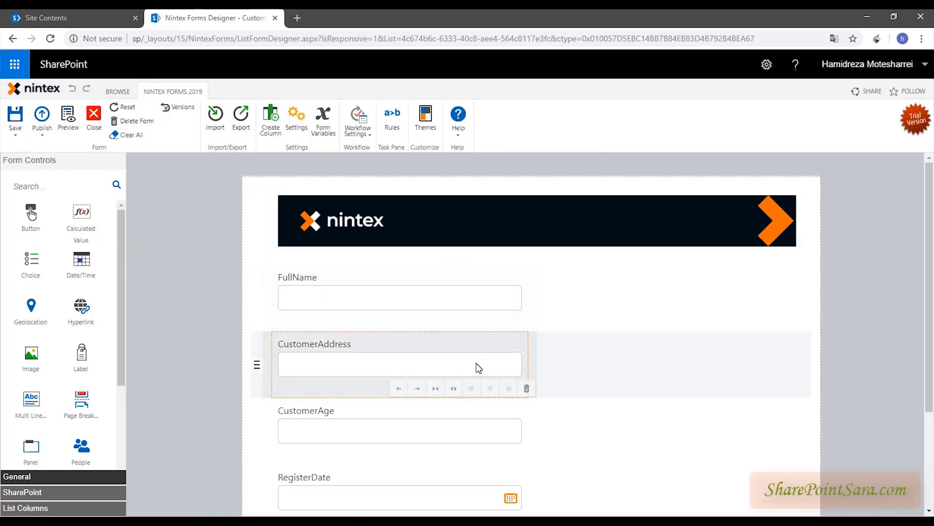
left_click(479, 368)
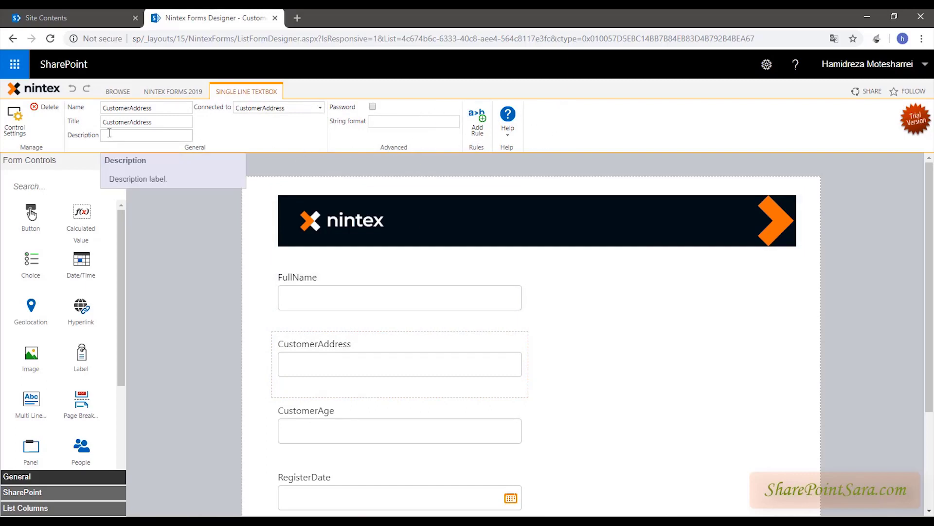
left_click(171, 92)
left_click(896, 293)
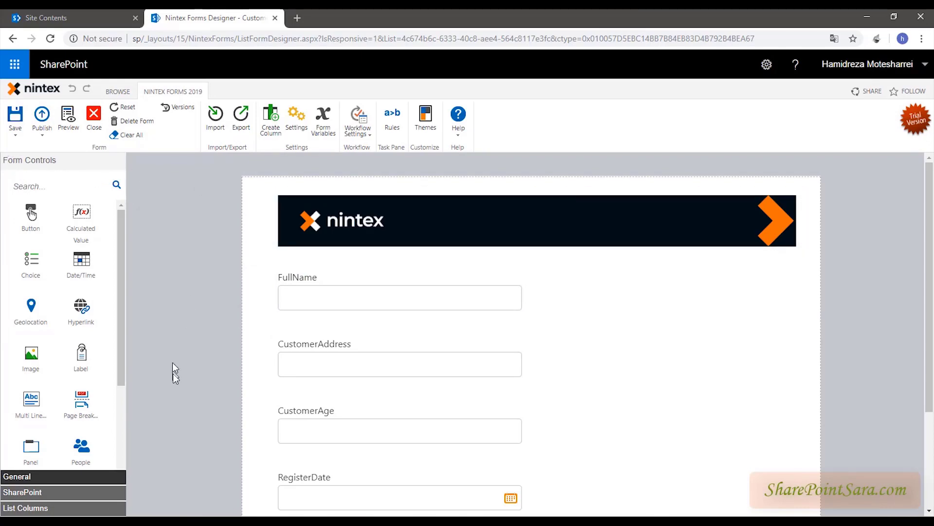
- Browse the Form Controls panel and expand the SharePoint category, e.g. List Lookup, Managed Metadata
scroll(19, 239, "down", 3)
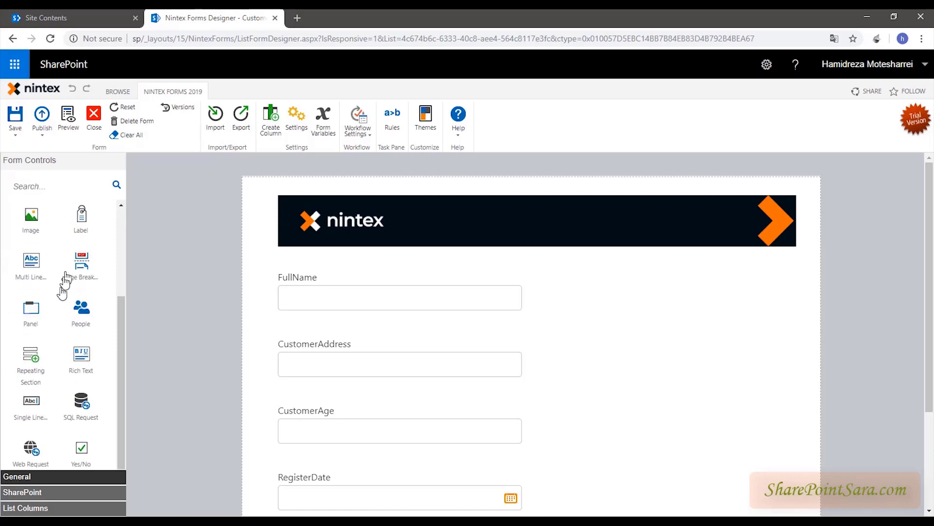
scroll(58, 343, "up", 2)
scroll(58, 343, "up", 1)
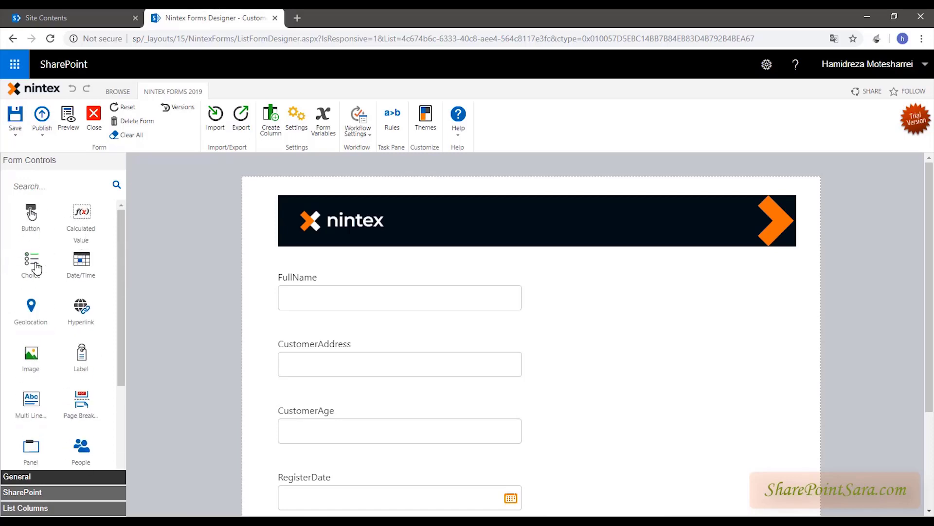
left_click(40, 185)
scroll(47, 324, "down", 3)
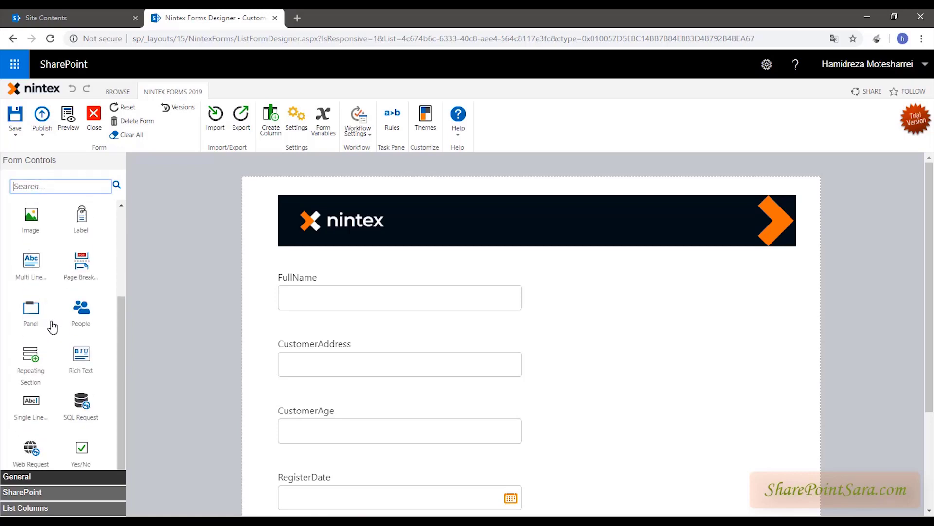
scroll(52, 328, "up", 3)
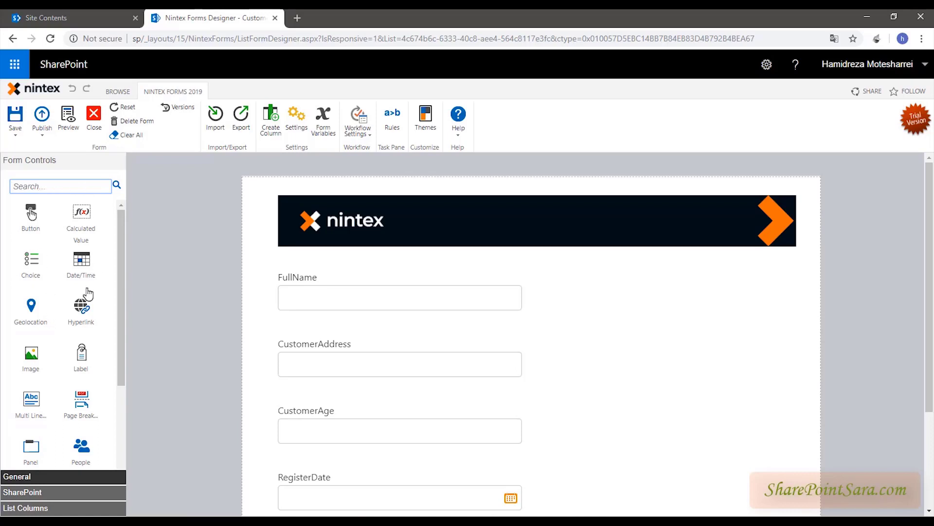
scroll(85, 294, "down", 3)
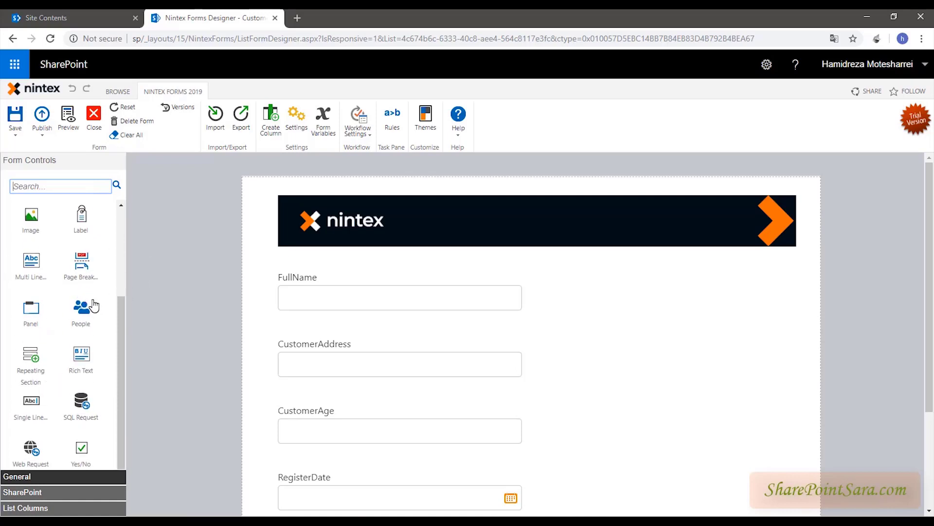
left_click(43, 491)
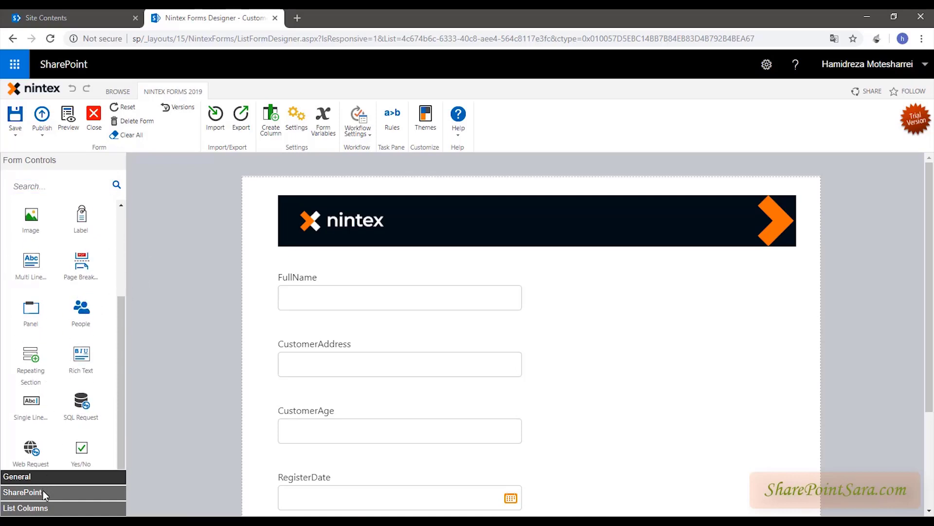
left_click(39, 480)
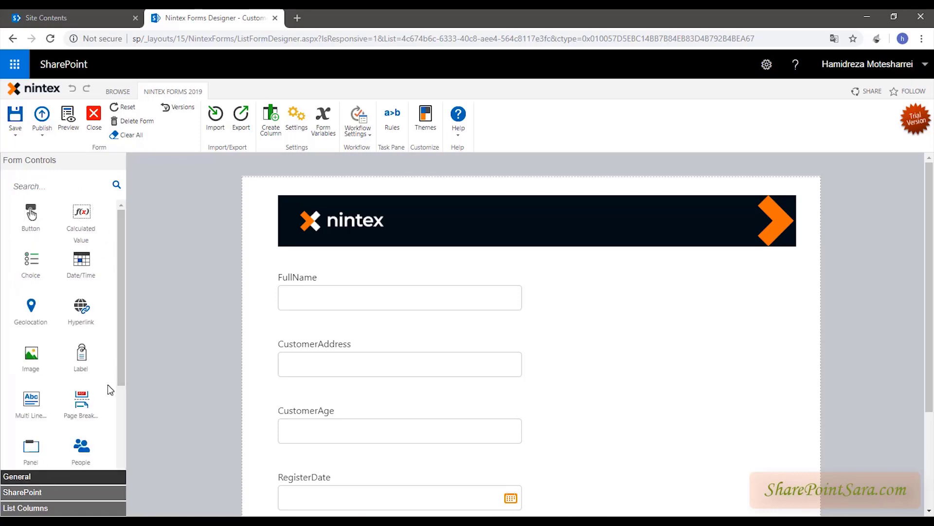
scroll(104, 383, "down", 3)
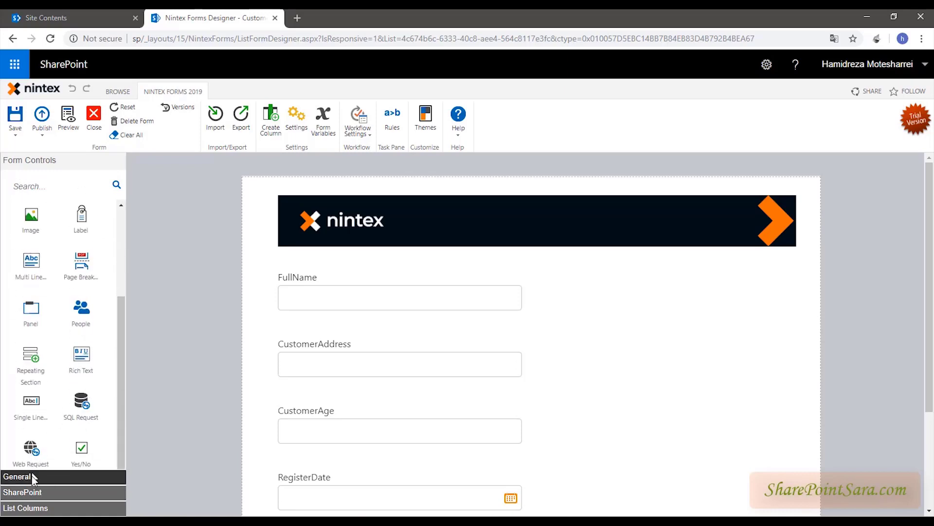
left_click(35, 493)
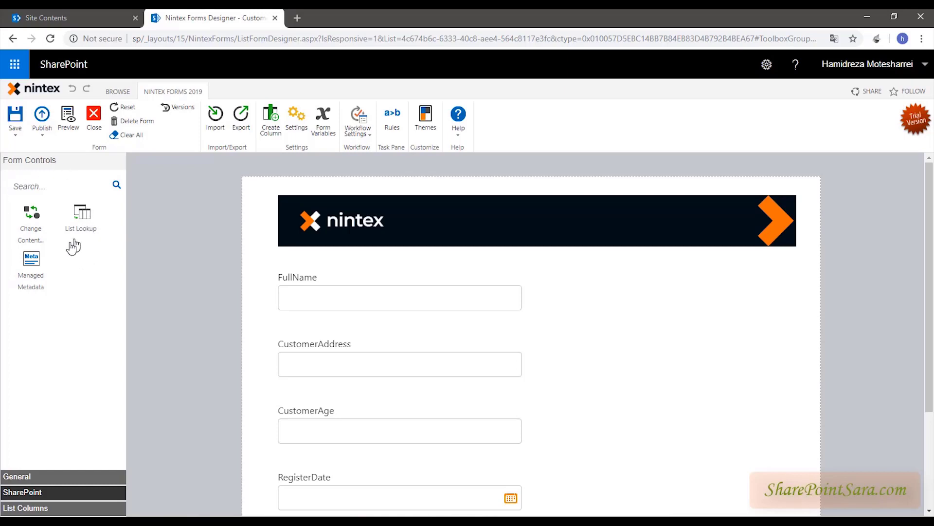
- Expand List Columns to show FullName, CustomerAddress, CustomerAge, RegisterDate and Attachments controls
left_click(39, 508)
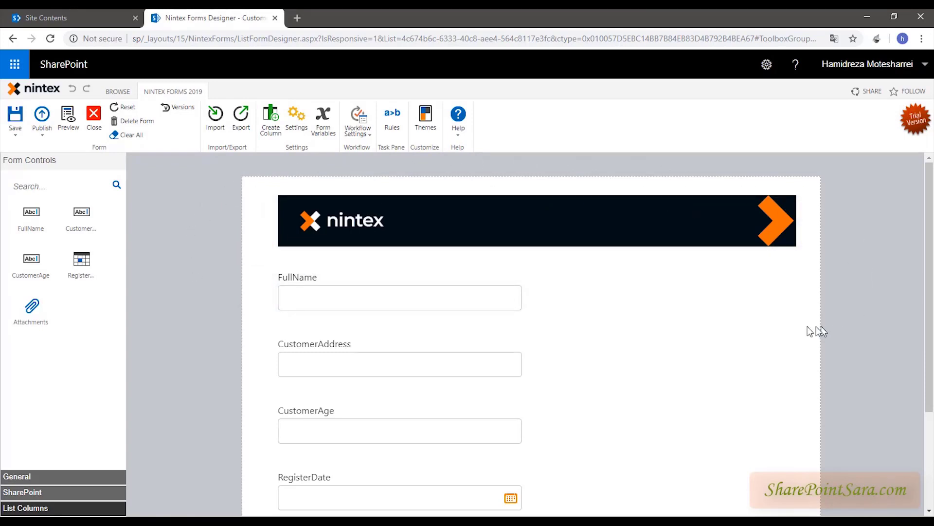
scroll(798, 327, "down", 3)
scroll(219, 241, "up", 1)
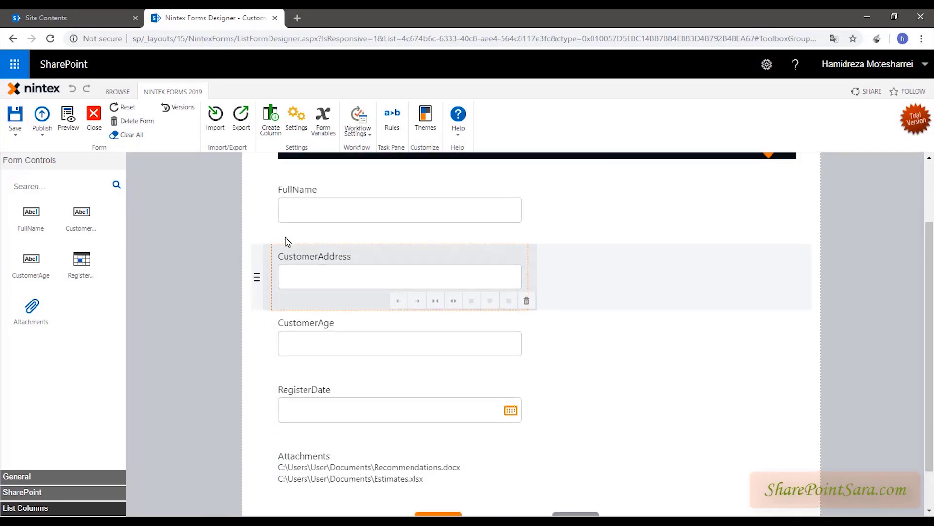
scroll(285, 237, "up", 2)
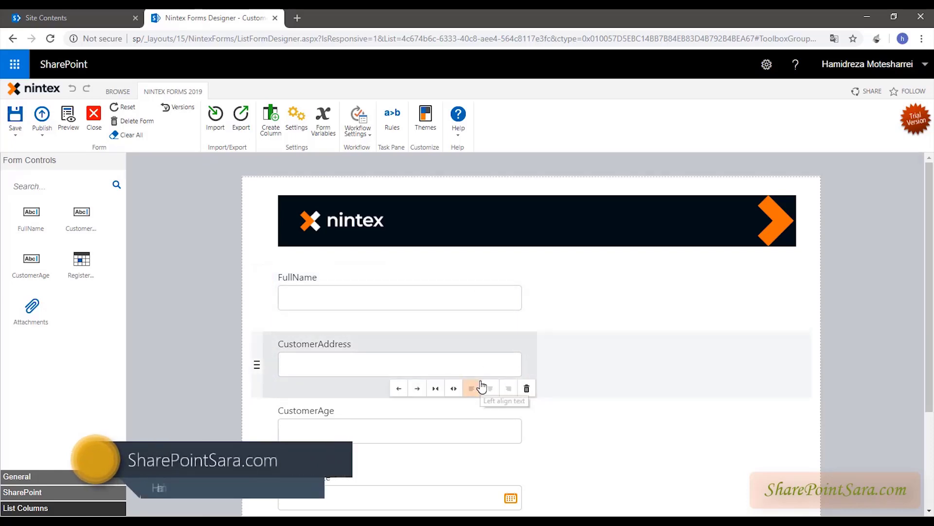
scroll(633, 302, "down", 1)
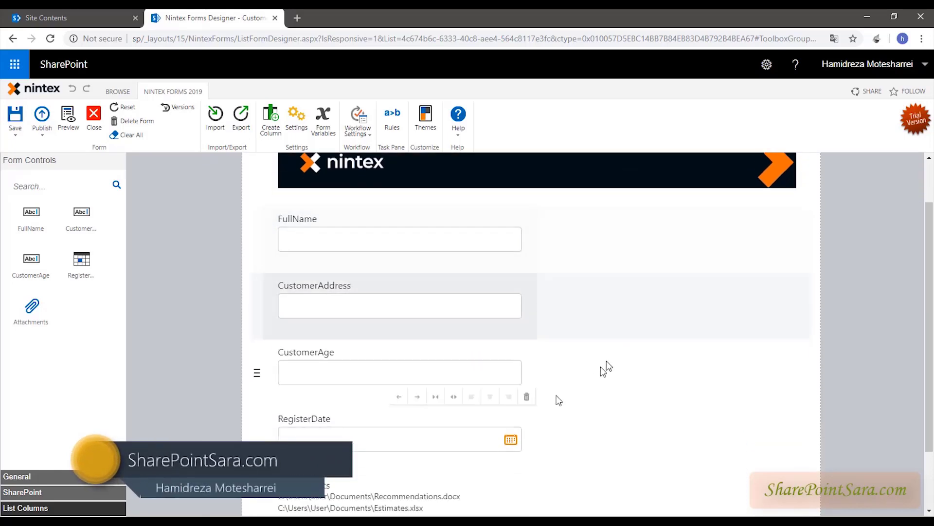
scroll(389, 309, "up", 1)
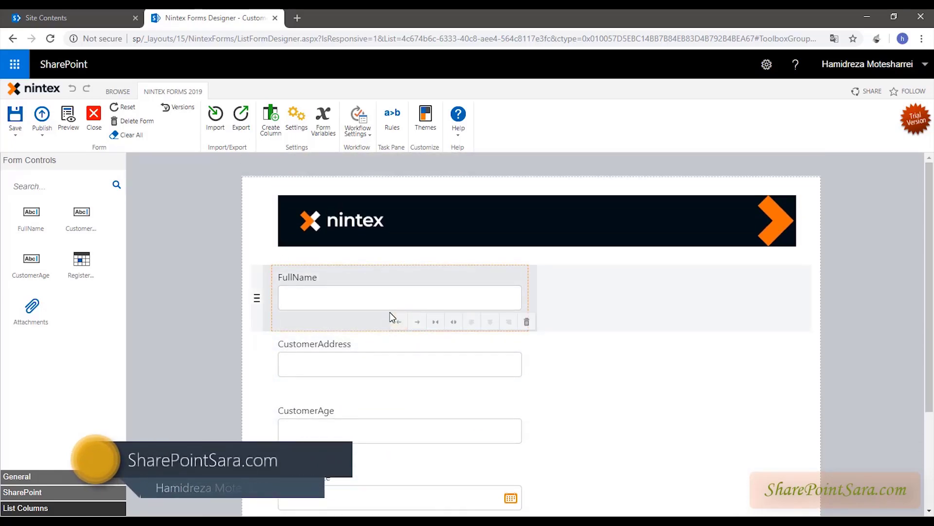
left_click(543, 205)
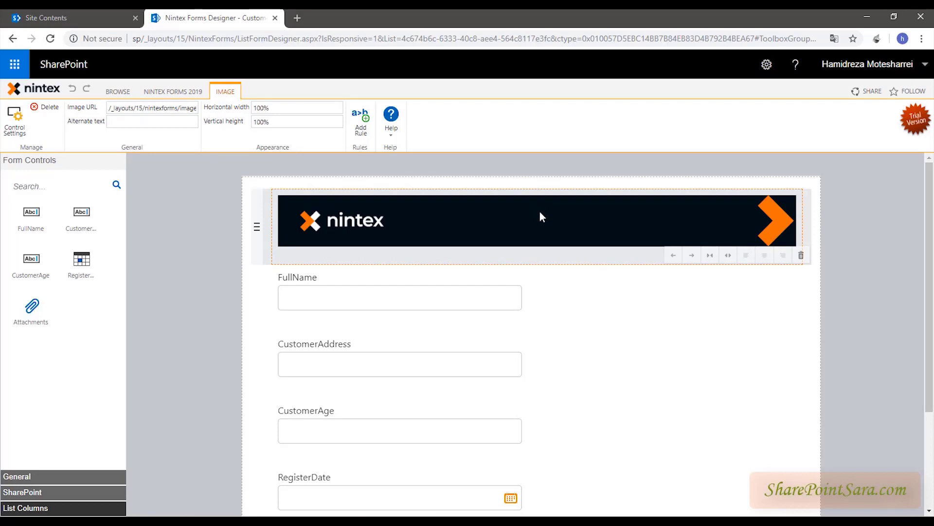
left_click(867, 293)
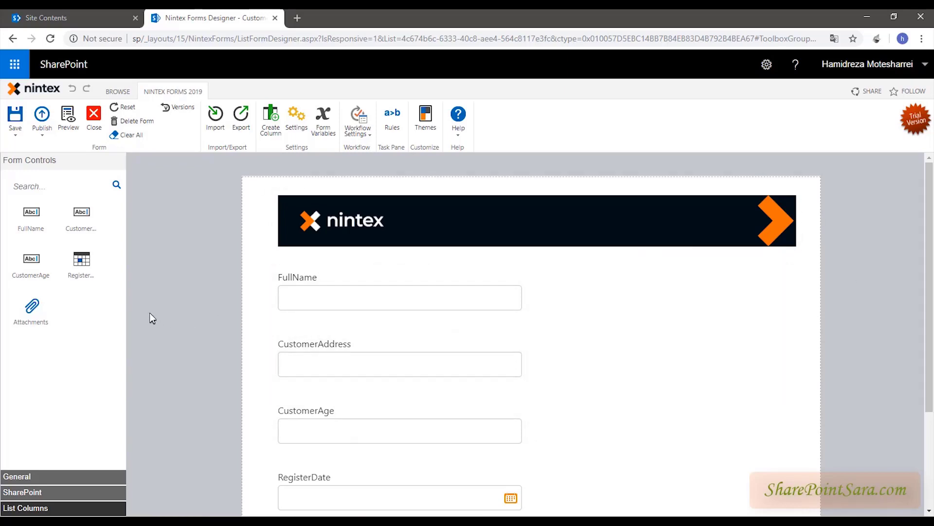
- Select the Attachments control and shift it right, then back left to its original spot
scroll(253, 313, "down", 2)
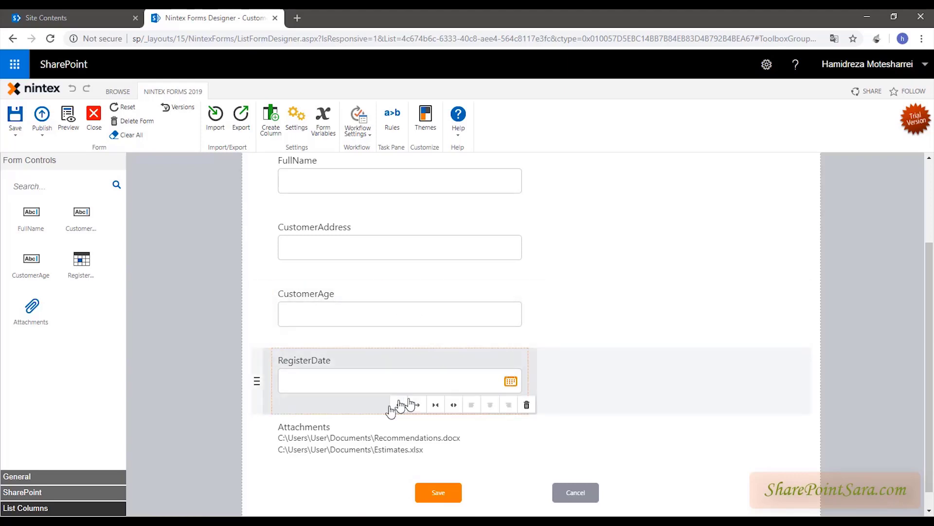
left_click(349, 438)
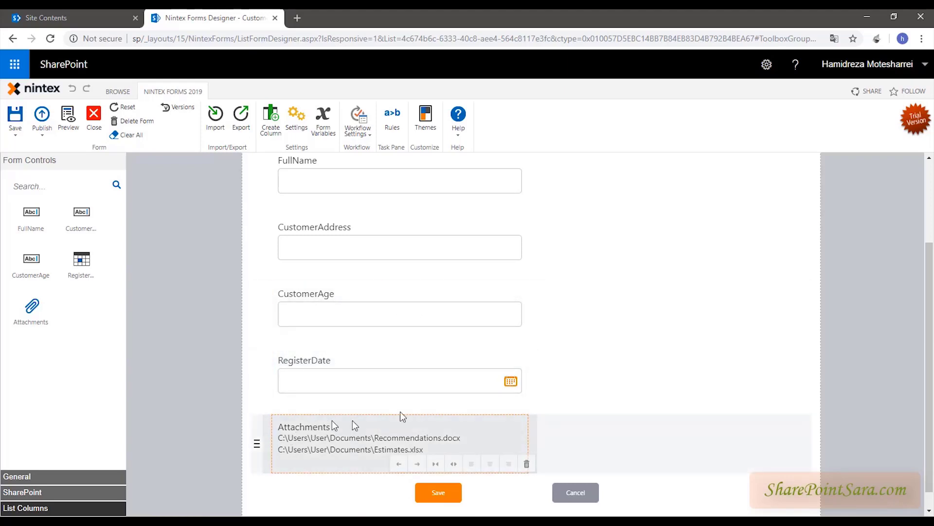
scroll(389, 232, "up", 3)
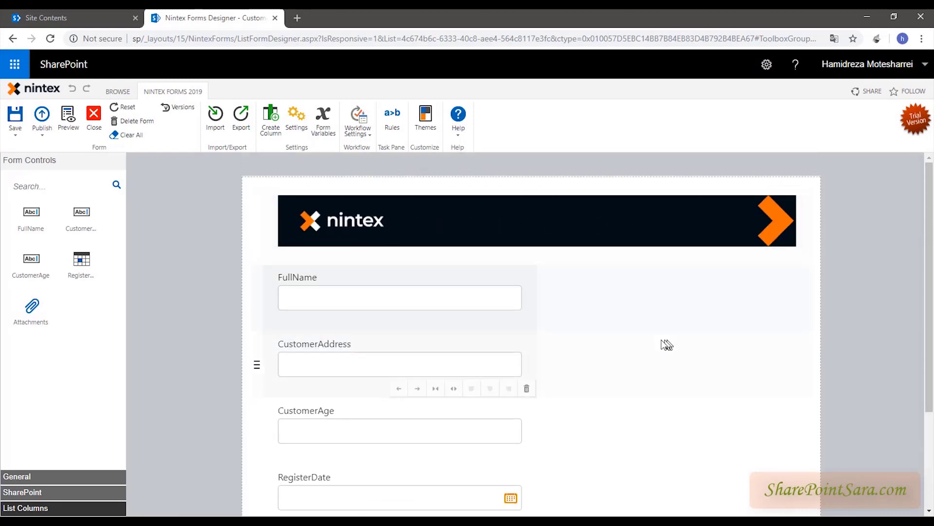
scroll(662, 343, "down", 3)
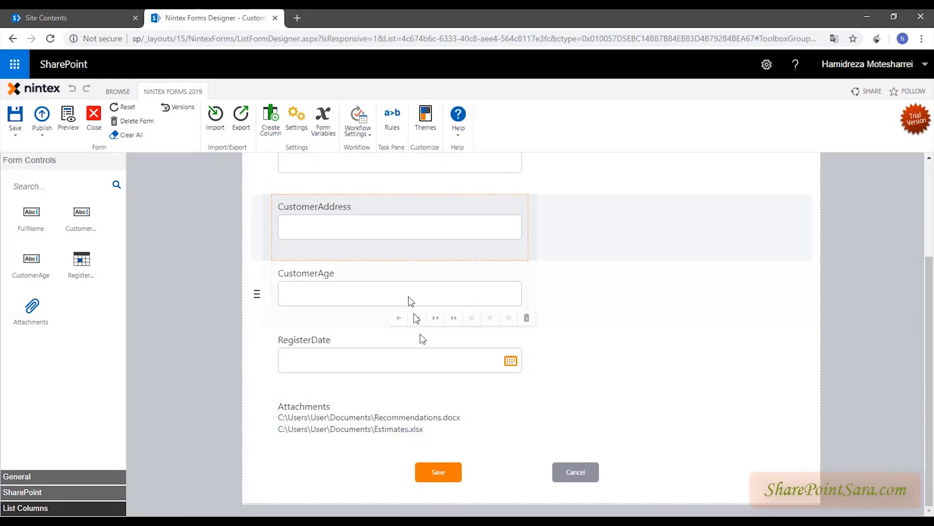
left_click(418, 444)
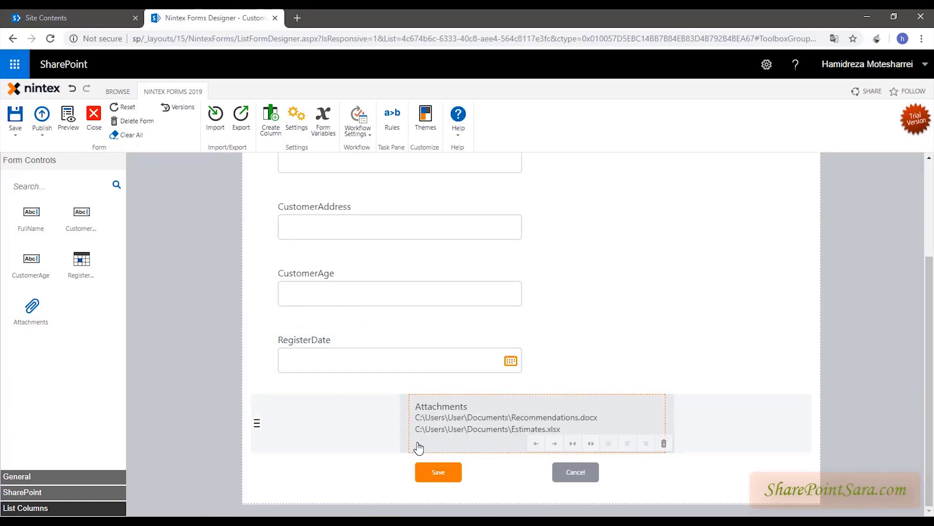
left_click(535, 444)
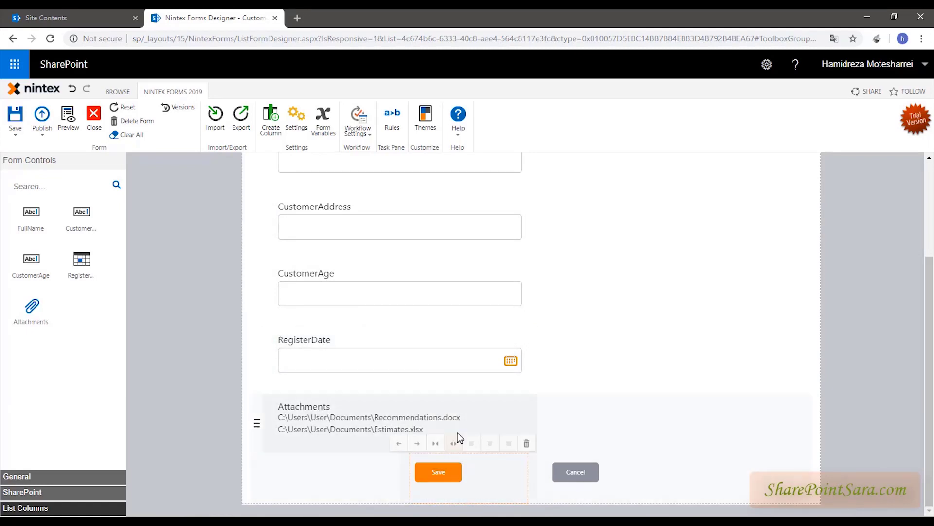
- Expand the RegisterDate date picker step by step until it spans the full form width
left_click(454, 443)
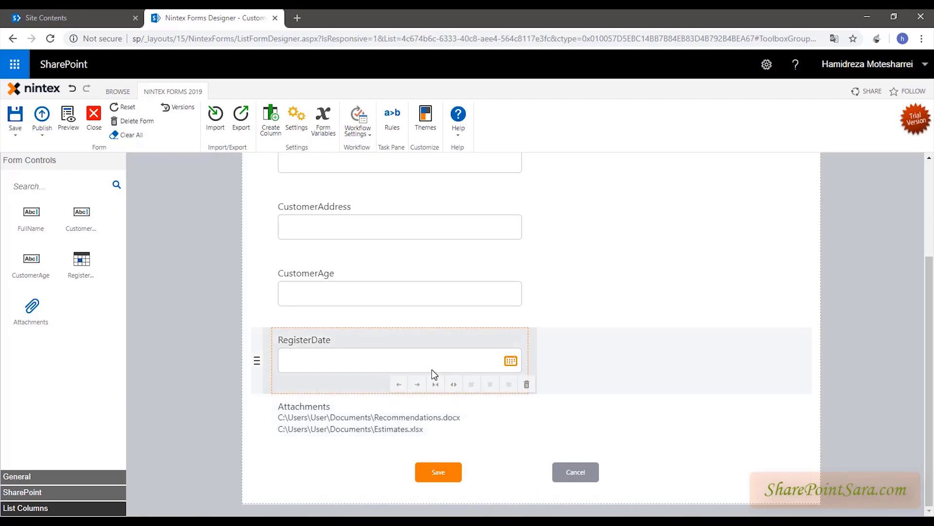
left_click(431, 369)
left_click(453, 385)
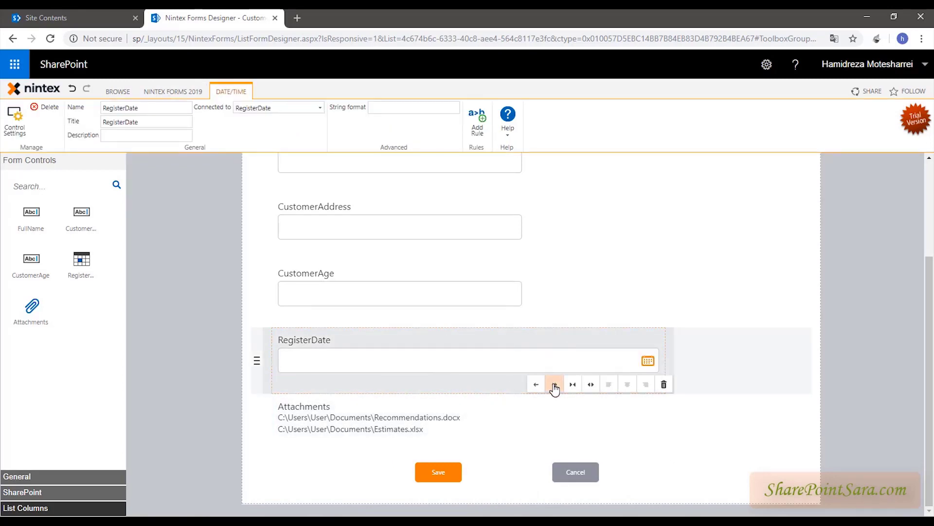
left_click(589, 385)
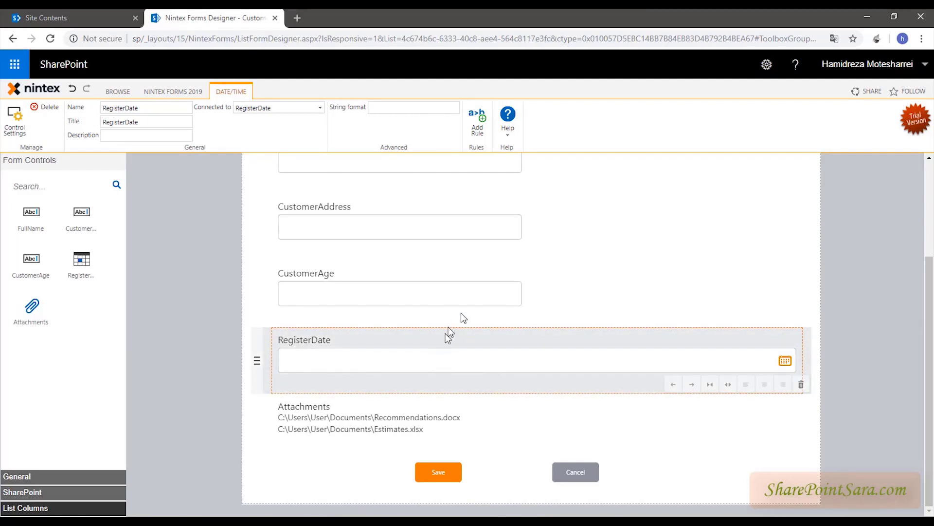
scroll(449, 339, "up", 3)
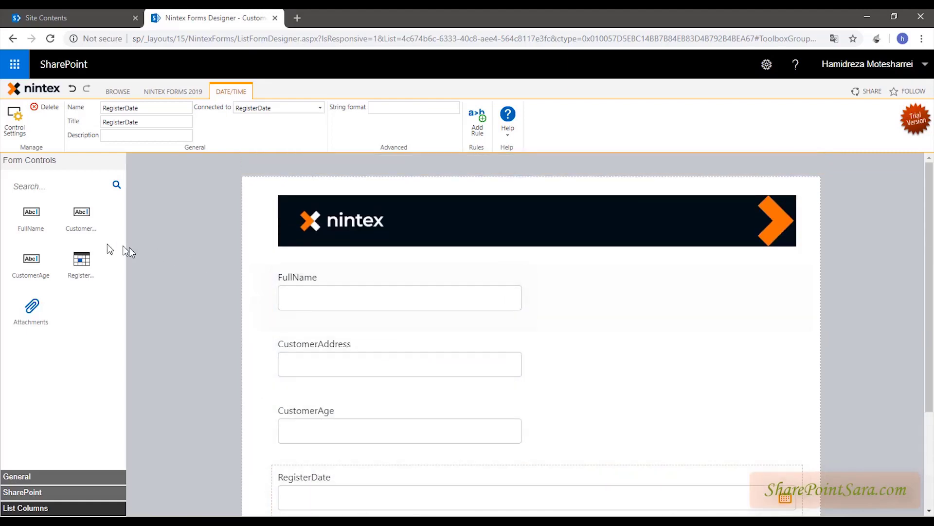
- Drag a Label control from the General form controls onto the form beside FullName
left_click(28, 476)
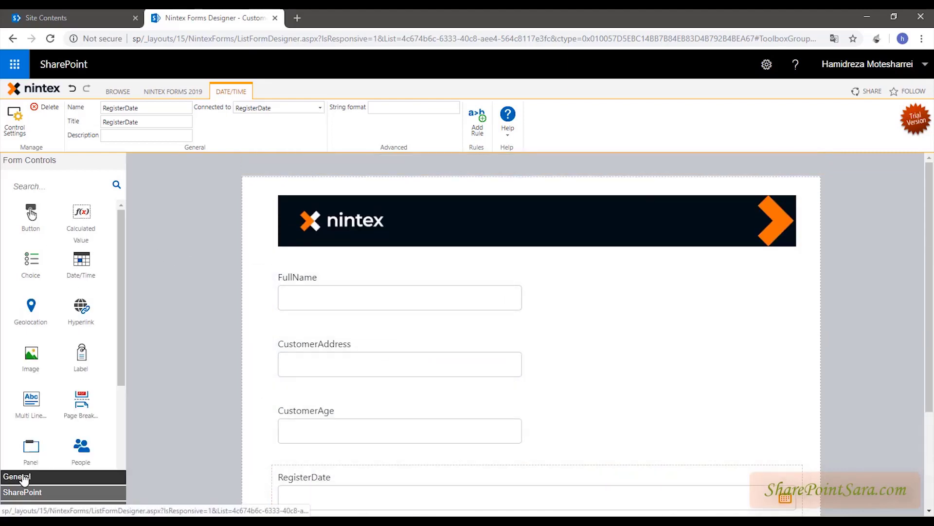
scroll(54, 328, "down", 3)
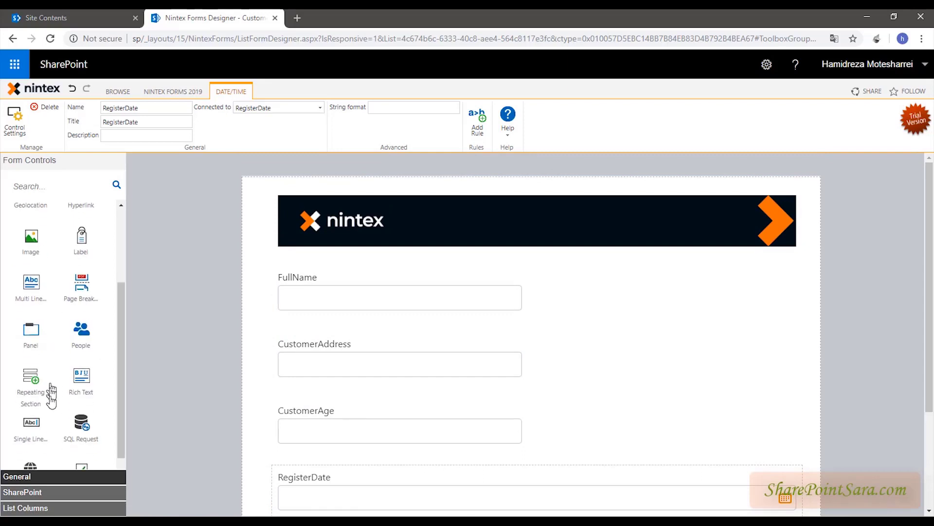
scroll(46, 438, "down", 1)
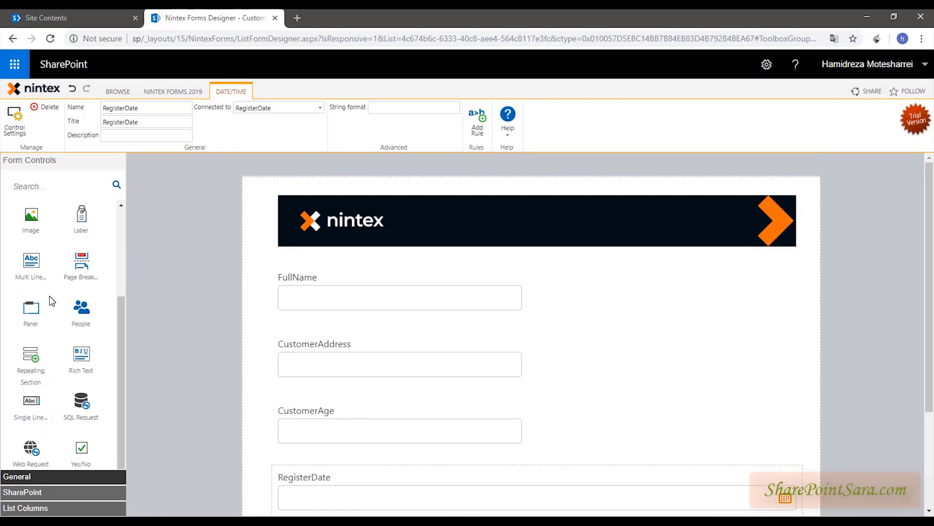
scroll(52, 307, "up", 3)
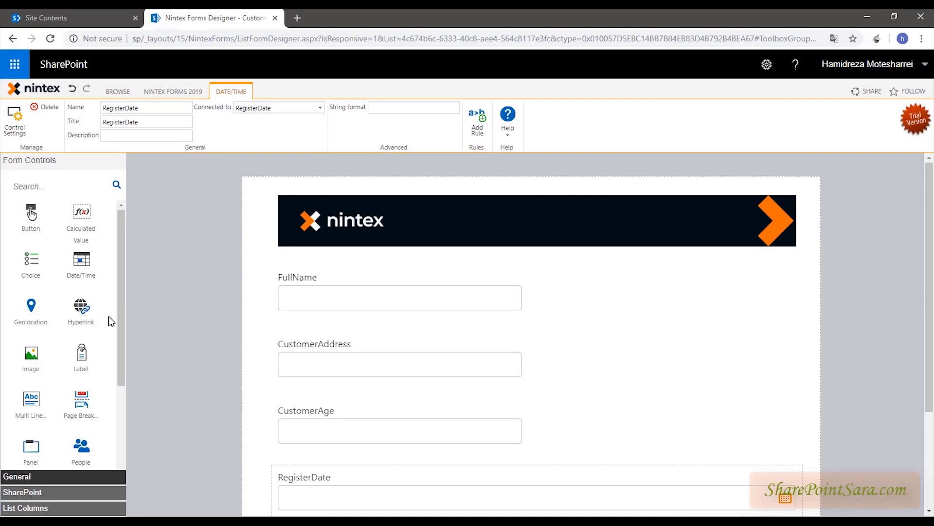
left_click_drag(87, 361, 128, 349)
left_click_drag(222, 336, 559, 296)
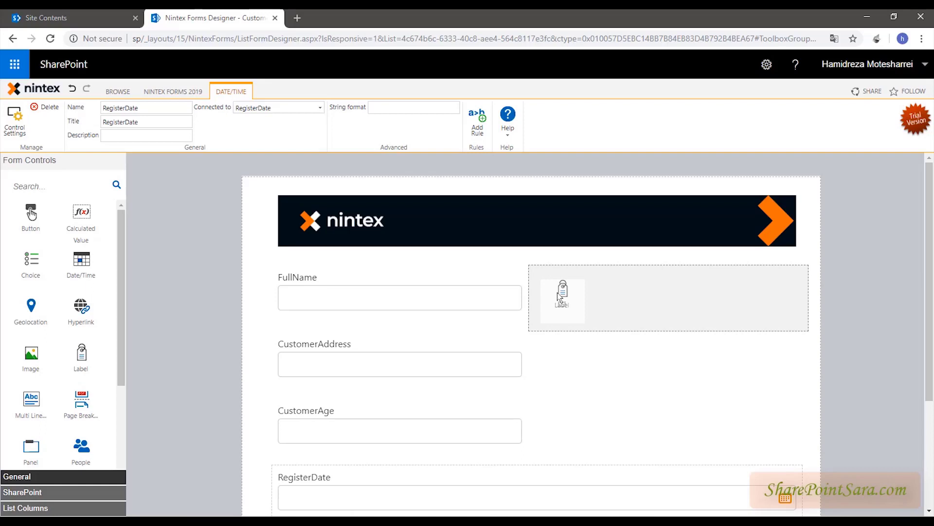
mouse_move(559, 295)
left_mouse_down()
mouse_move(291, 299)
mouse_move(754, 306)
mouse_move(359, 296)
mouse_move(705, 299)
mouse_move(448, 296)
mouse_move(442, 377)
mouse_move(317, 460)
mouse_move(659, 426)
mouse_move(763, 504)
mouse_move(750, 462)
mouse_move(540, 301)
left_mouse_up()
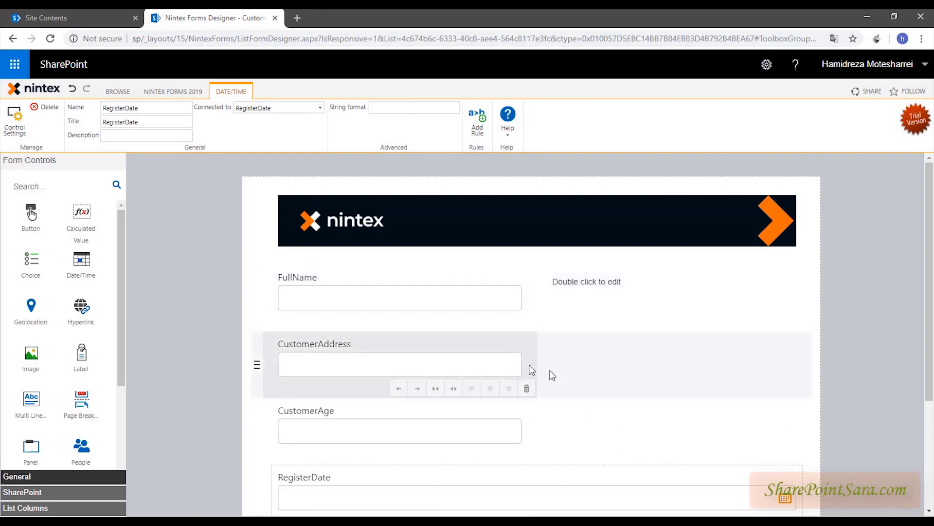
scroll(34, 411, "down", 2)
scroll(42, 428, "down", 1)
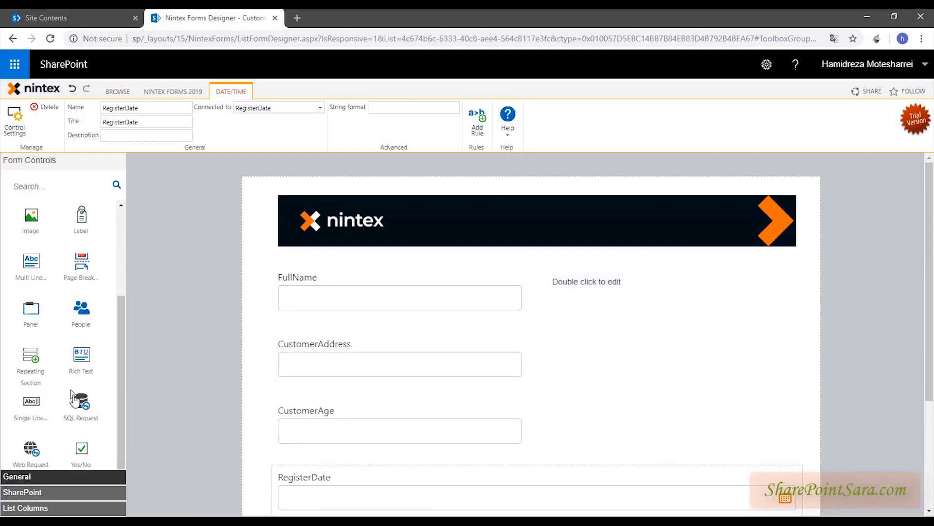
left_click_drag(31, 402, 565, 372)
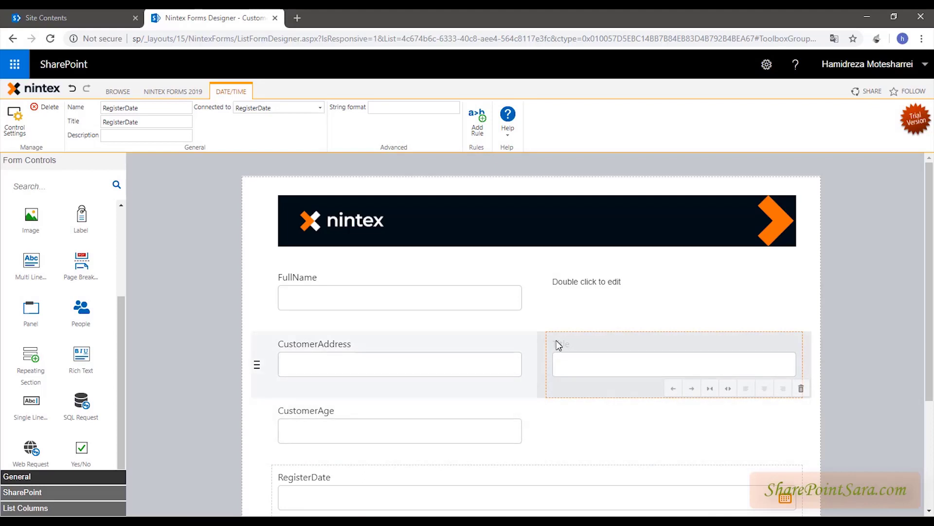
left_click(557, 344)
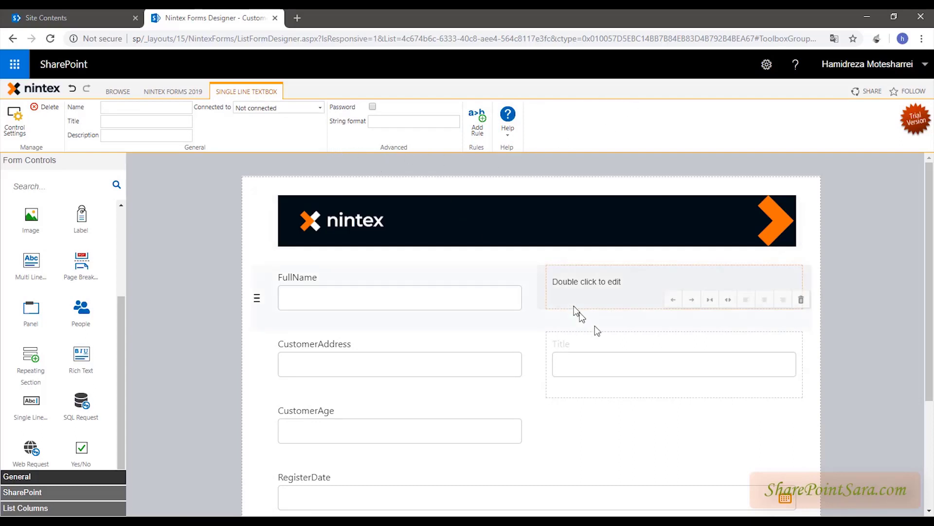
right_click(603, 345)
left_click(594, 340)
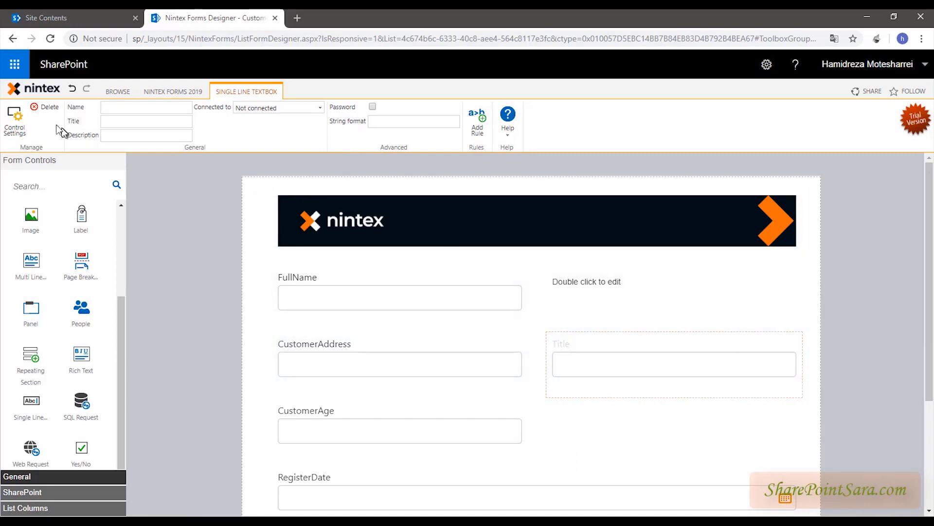
left_click(48, 108)
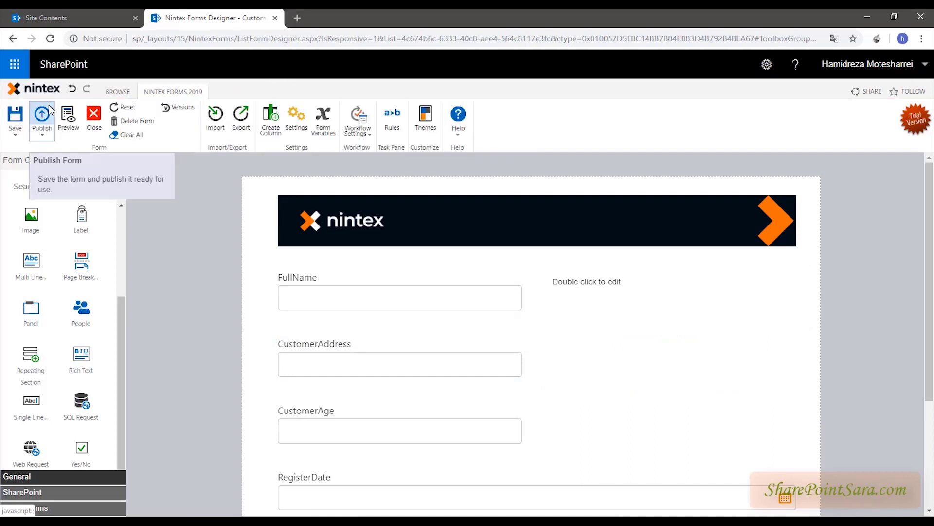
- Select the 'Double click to edit' label beside FullName and delete it
left_click(633, 278)
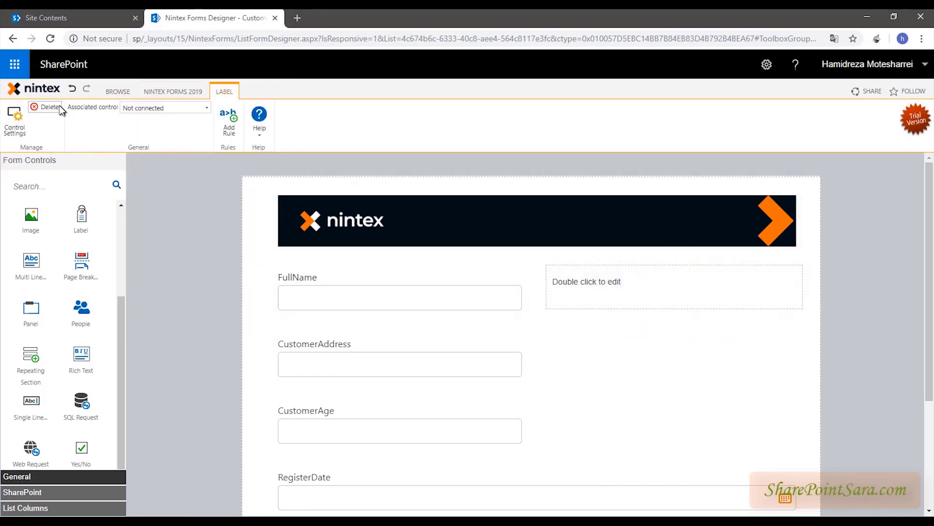
left_click(49, 108)
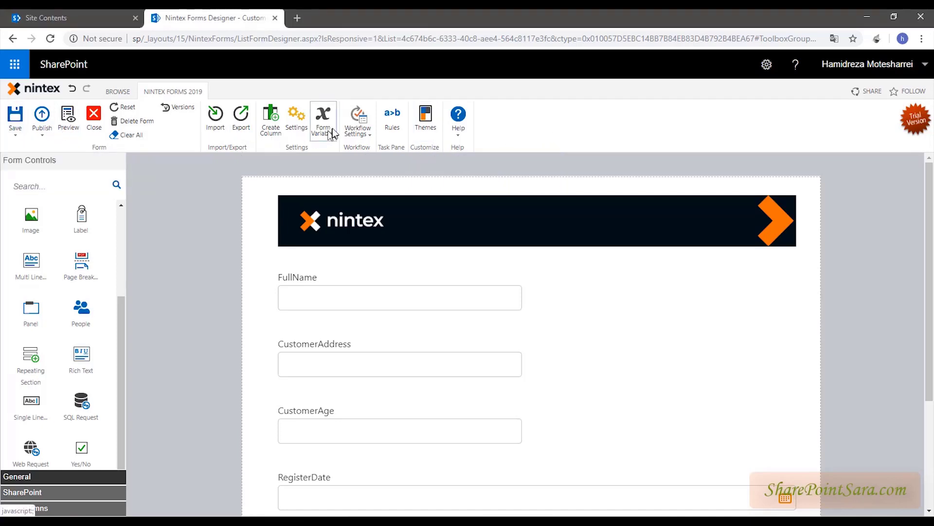
- Select the FullName row and save the CustomerList form as version 0.1
left_click(20, 138)
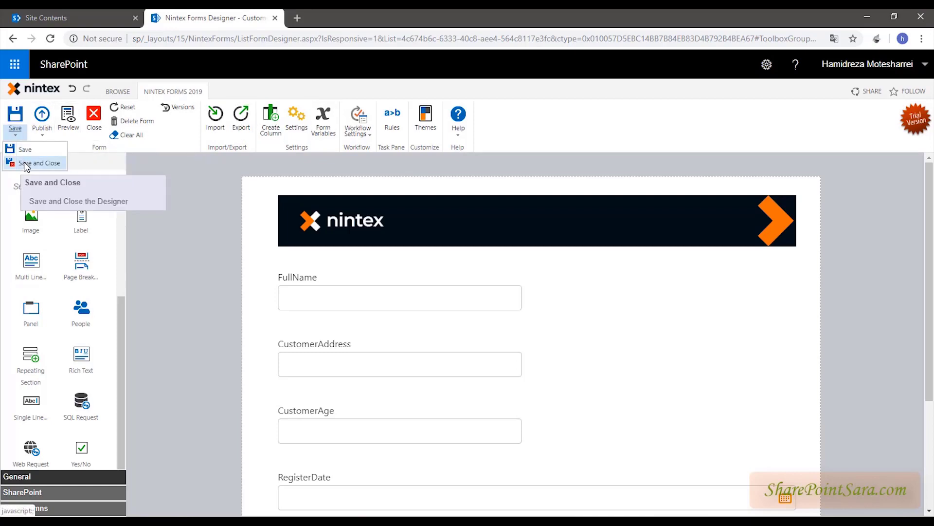
left_click(398, 171)
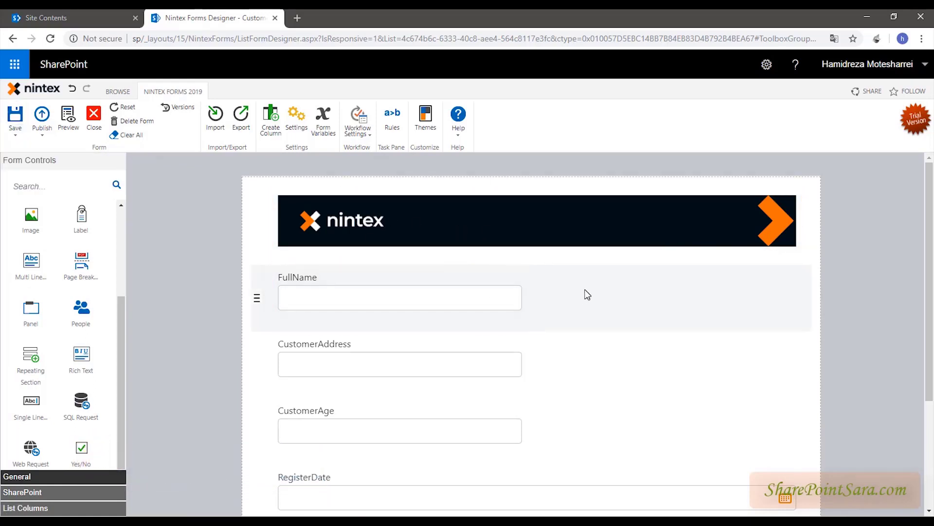
left_click(386, 299)
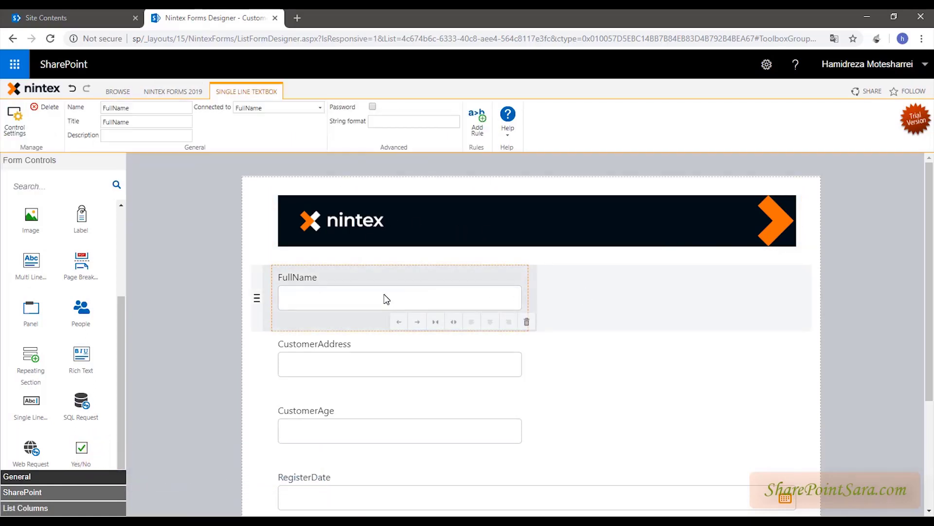
left_click(678, 306)
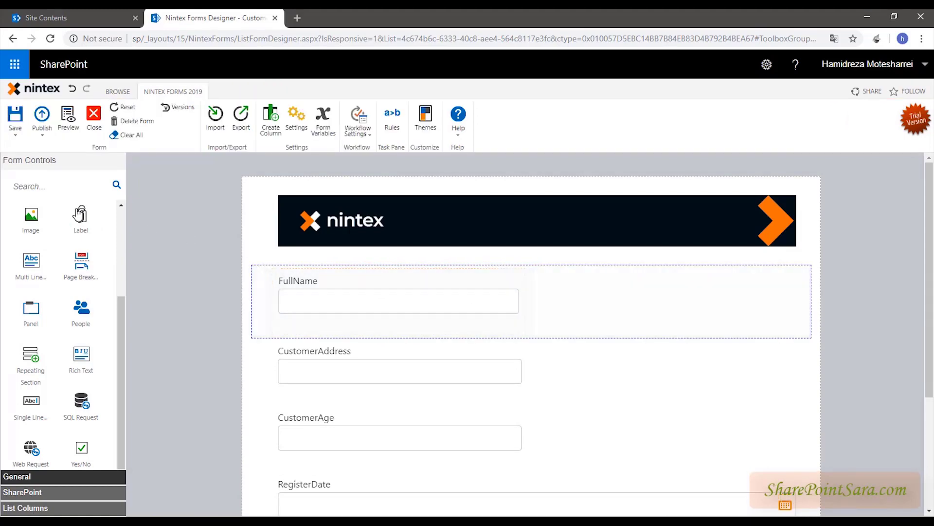
left_click(16, 114)
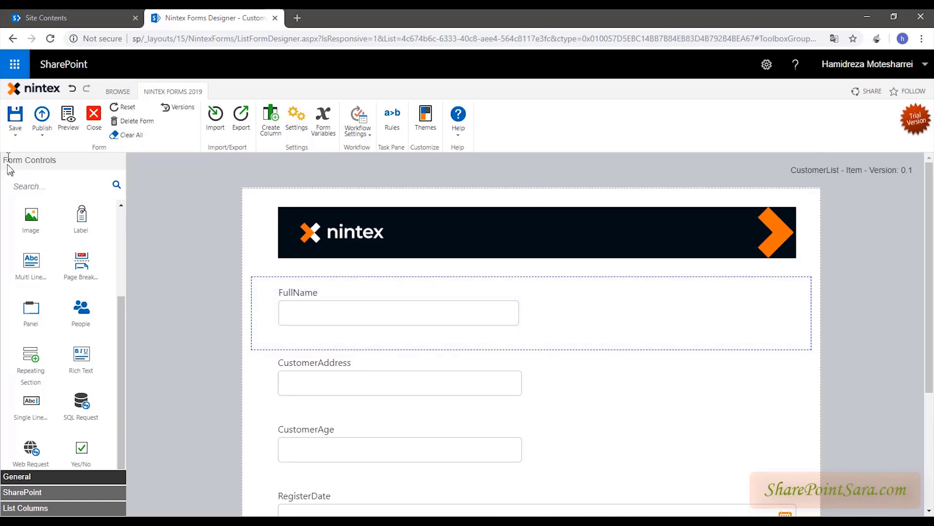
left_click(12, 138)
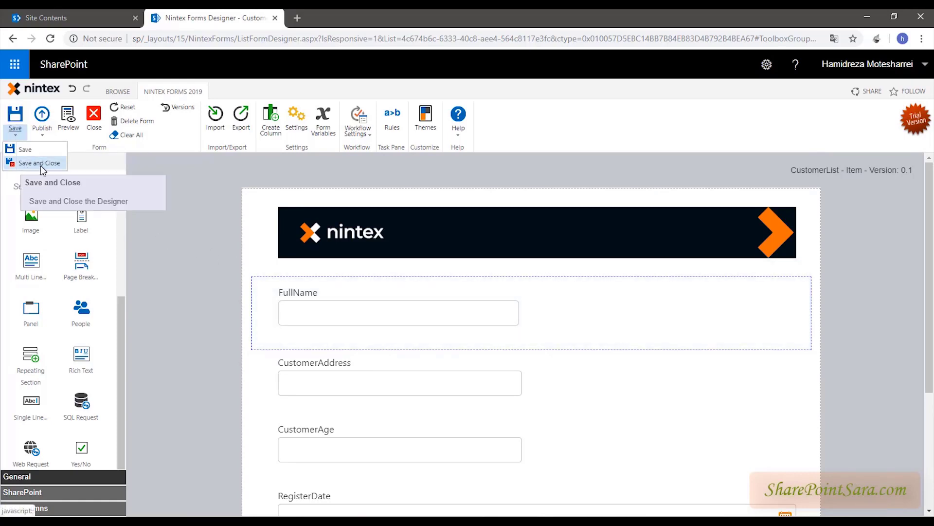
- Save and close the form, exit classic view, and reopen it in Nintex Forms at version 0.2
left_click(46, 163)
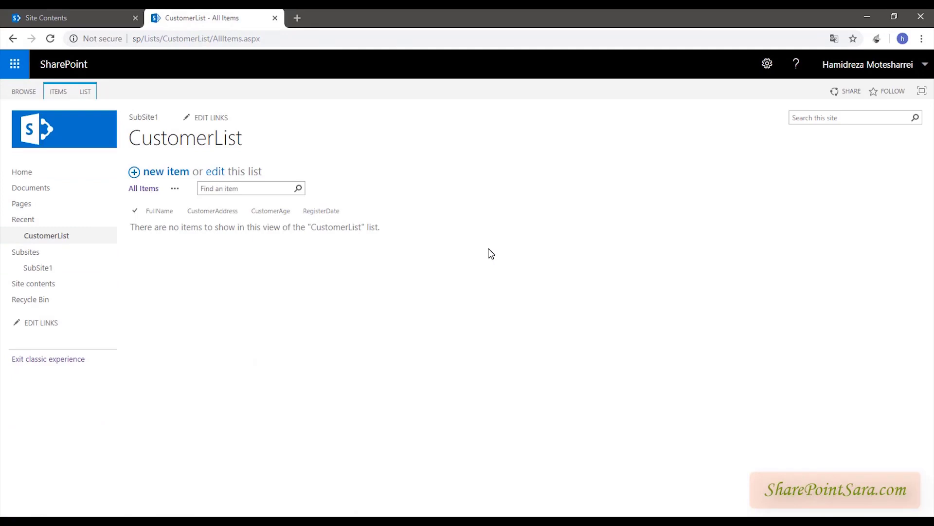
left_click(39, 360)
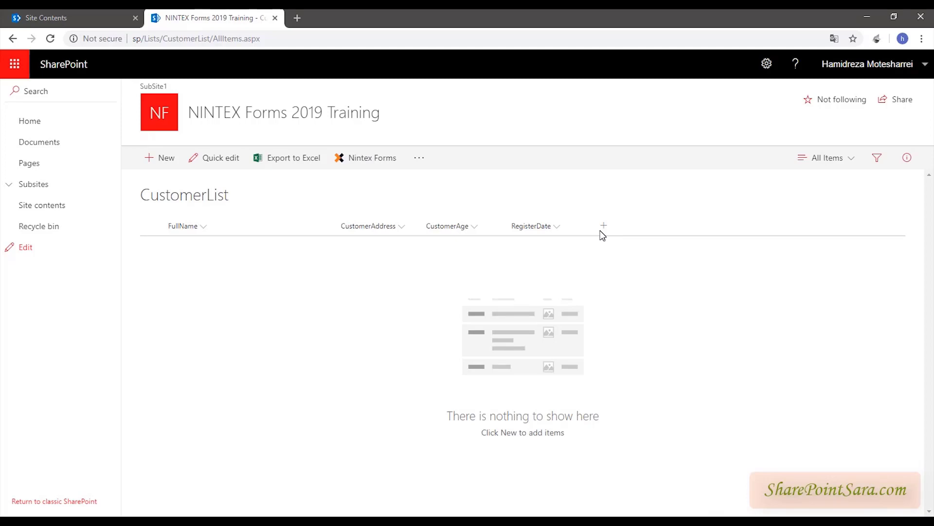
left_click(365, 160)
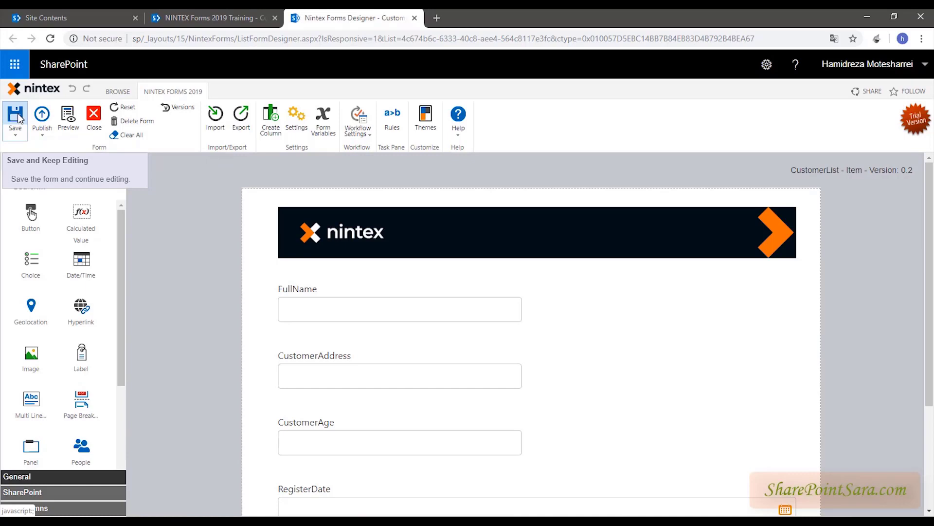
- Close the designer without publishing and return to classic SharePoint
left_click(42, 136)
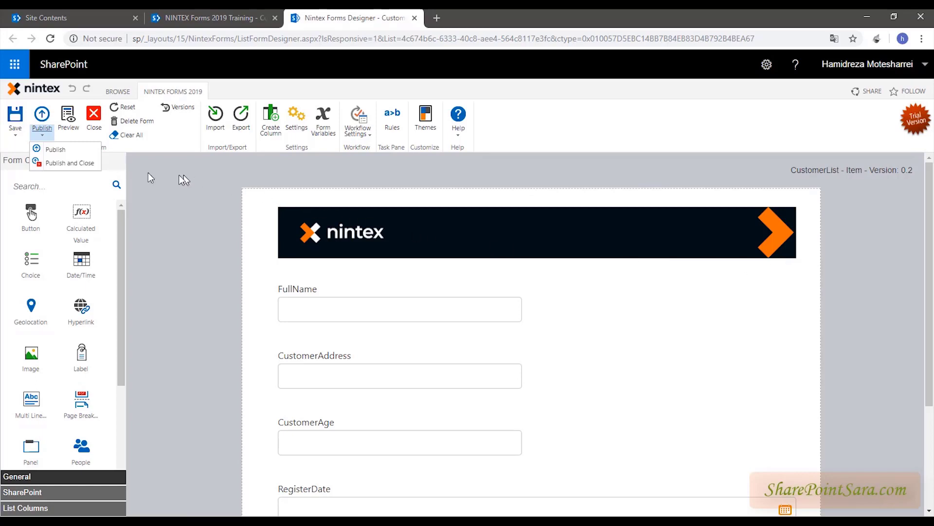
left_click(94, 116)
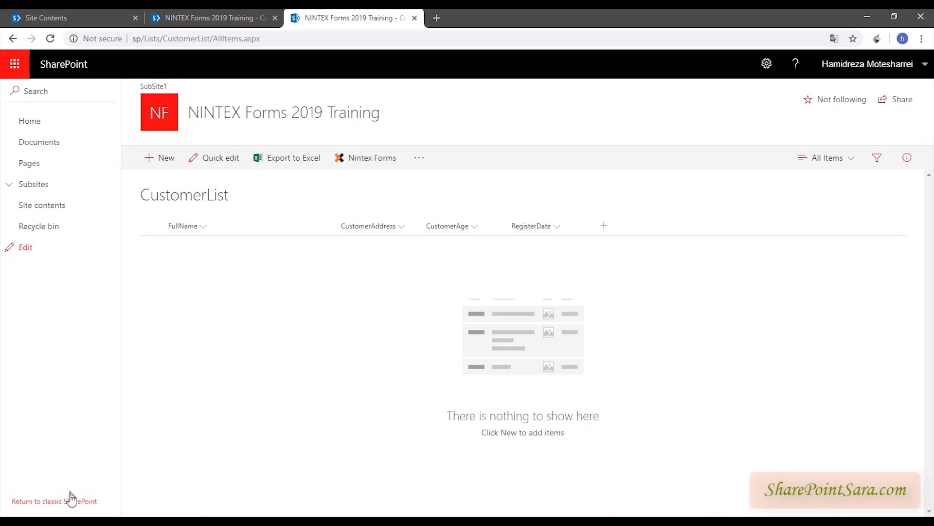
left_click(78, 501)
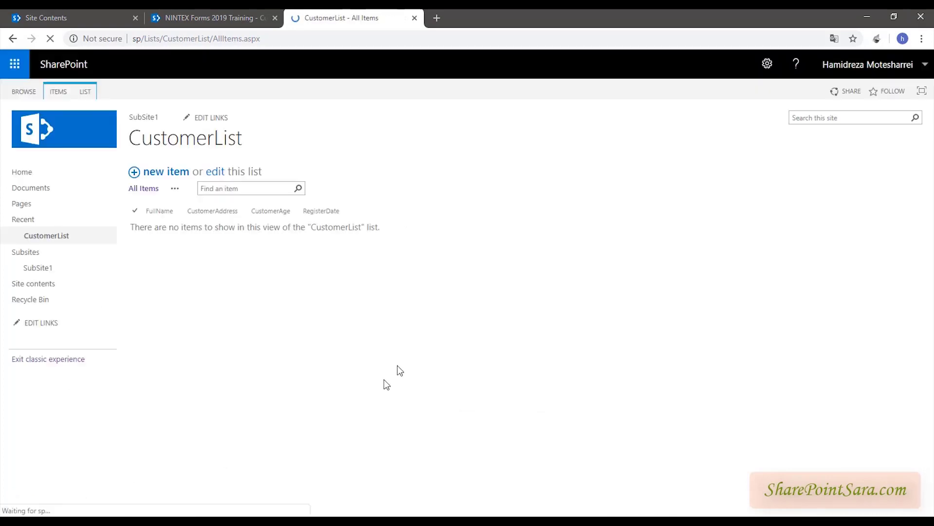
- Check the default new-item FullName, CustomerAddress and CustomerAge fields, cancel, and reopen Nintex Forms
left_click(167, 172)
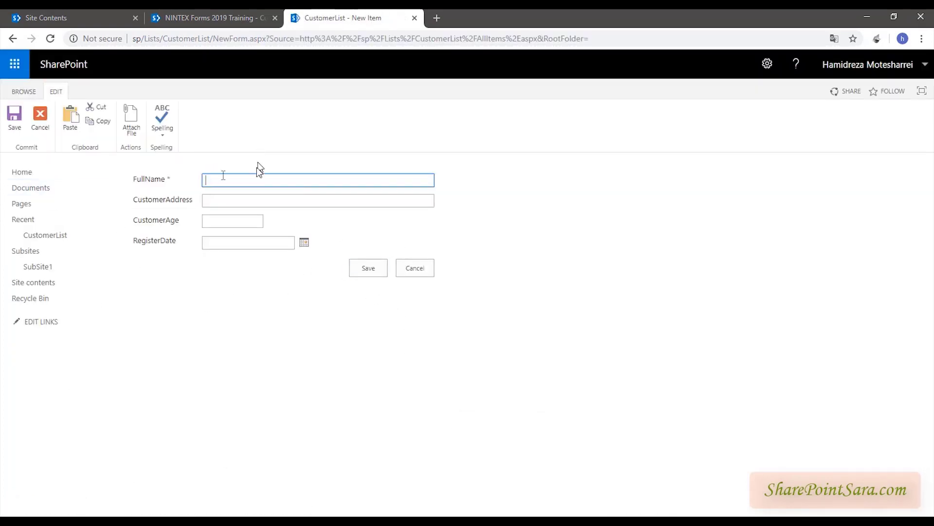
left_click_drag(171, 181, 127, 181)
left_click_drag(193, 200, 133, 200)
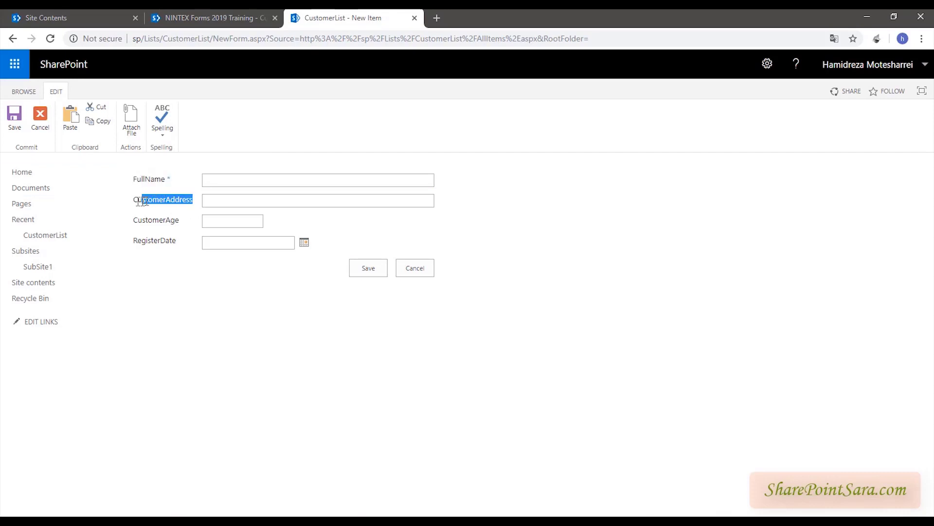
left_click_drag(179, 221, 139, 220)
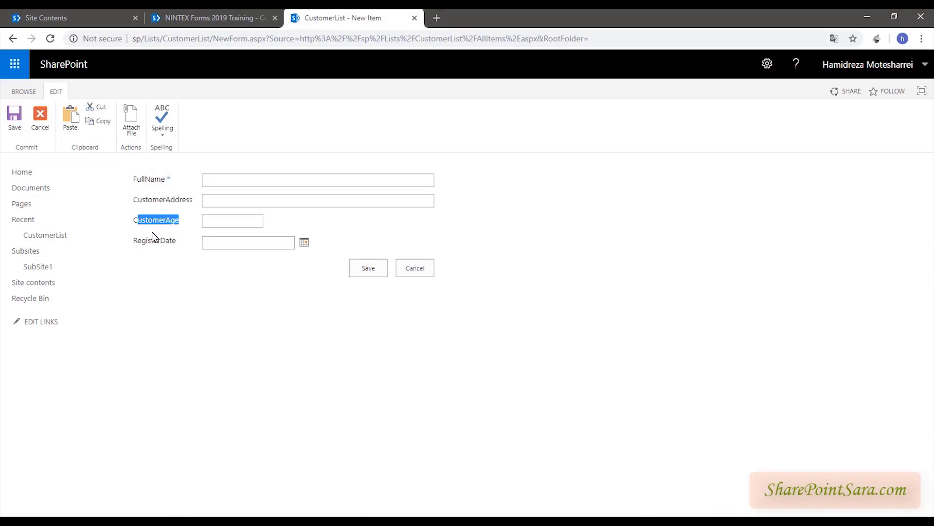
left_click(425, 264)
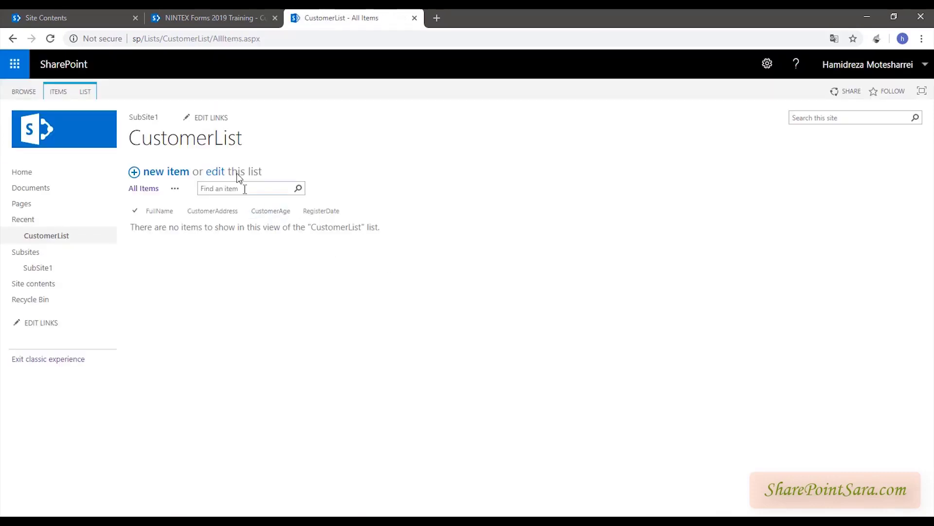
left_click(88, 92)
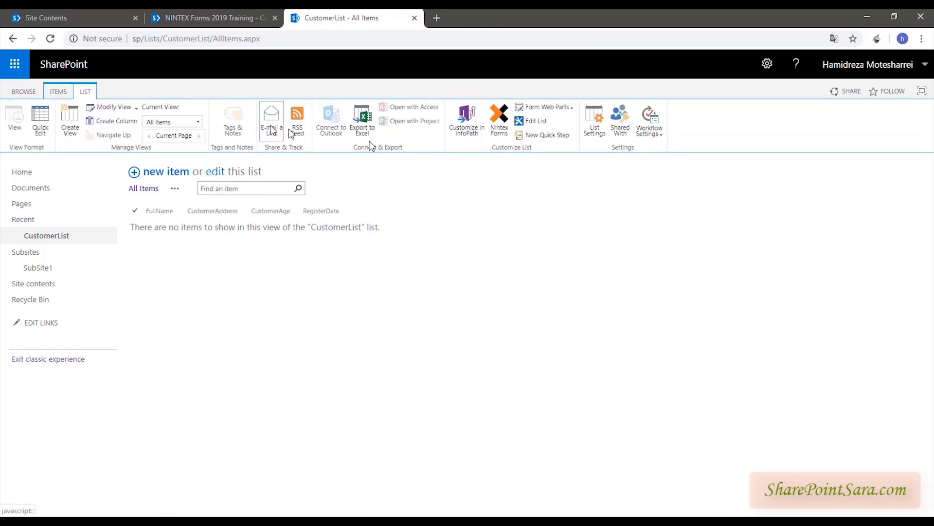
left_click(499, 122)
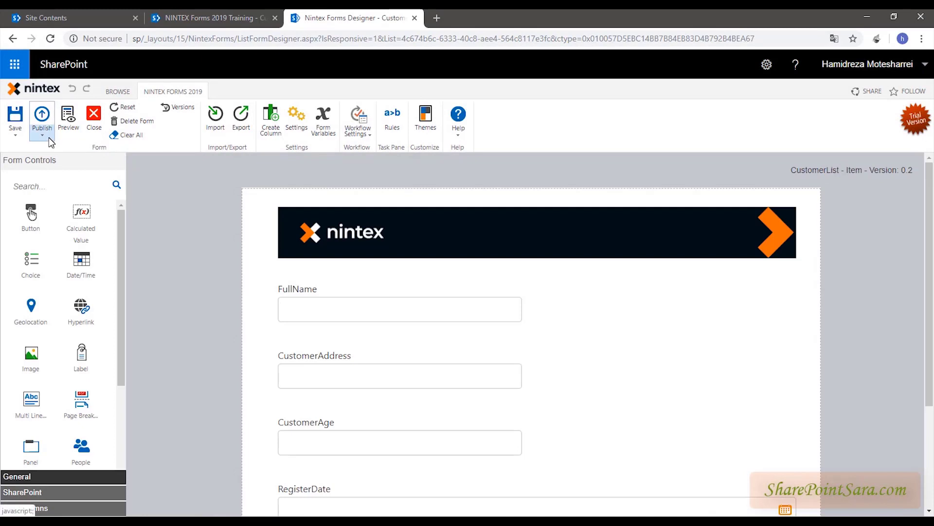
- Publish the Responsive CustomerList form with Publish and Close, confirming in the dialog
left_click(48, 137)
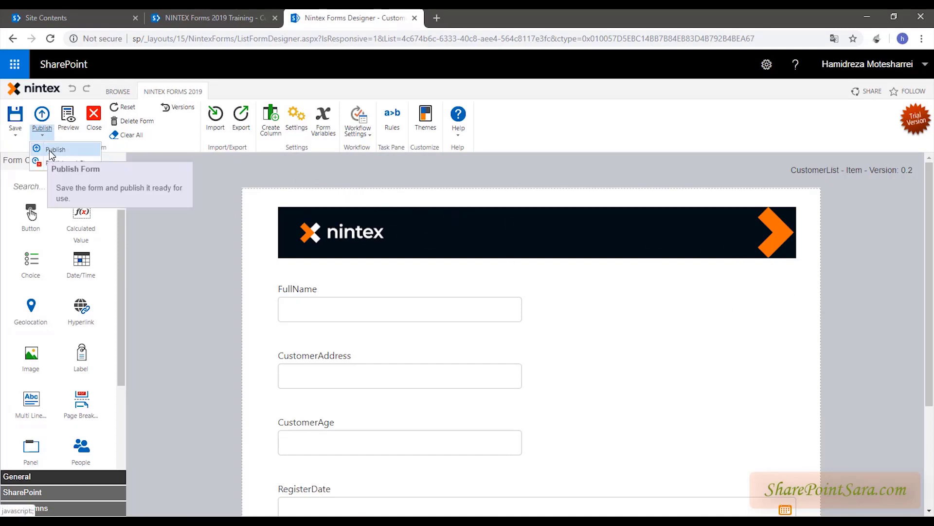
left_click(424, 225)
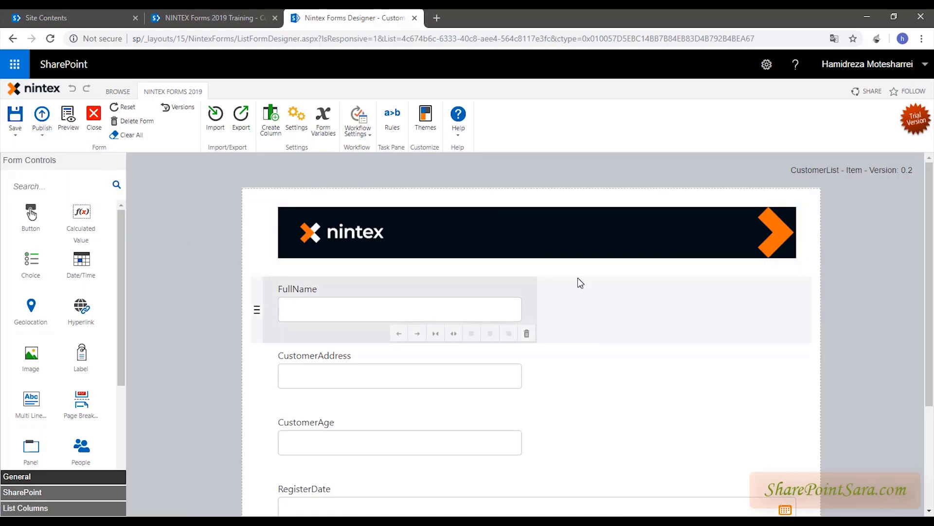
left_click(45, 134)
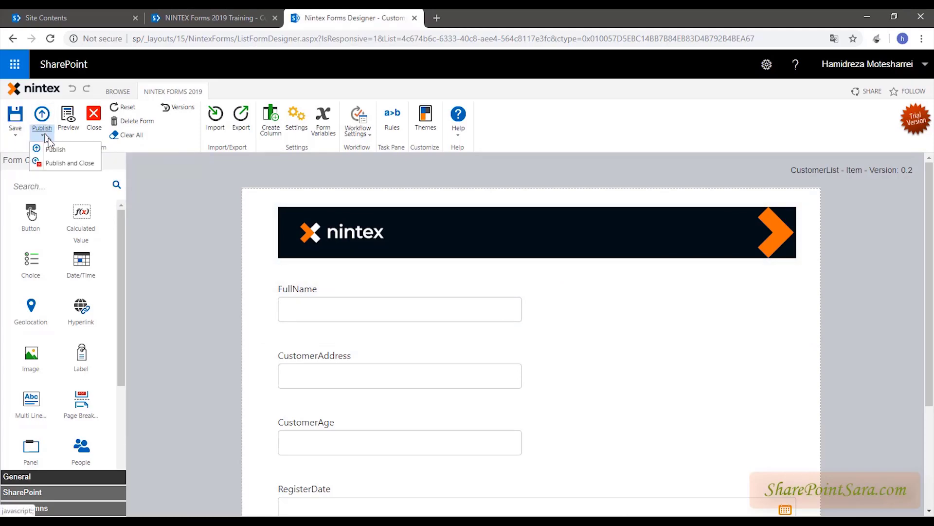
left_click(57, 163)
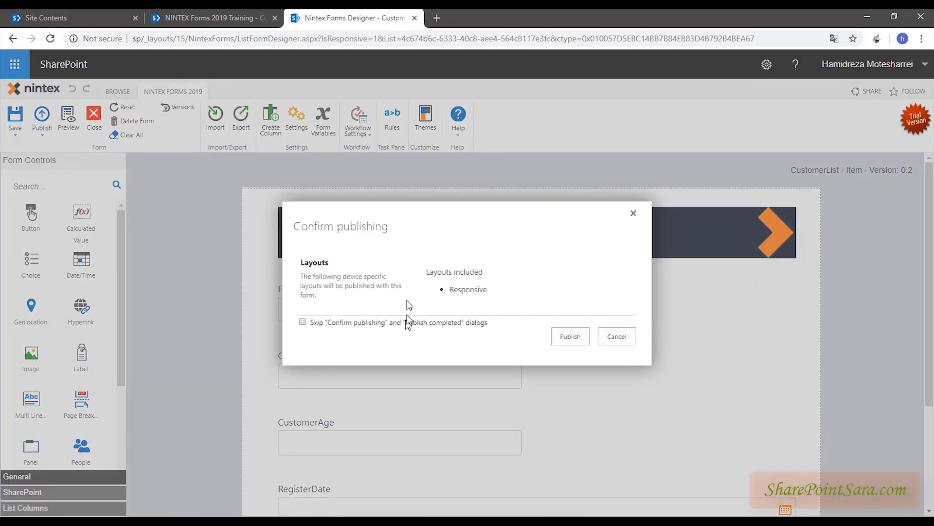
mouse_move(380, 222)
left_mouse_down()
mouse_move(327, 220)
mouse_move(386, 218)
left_mouse_up()
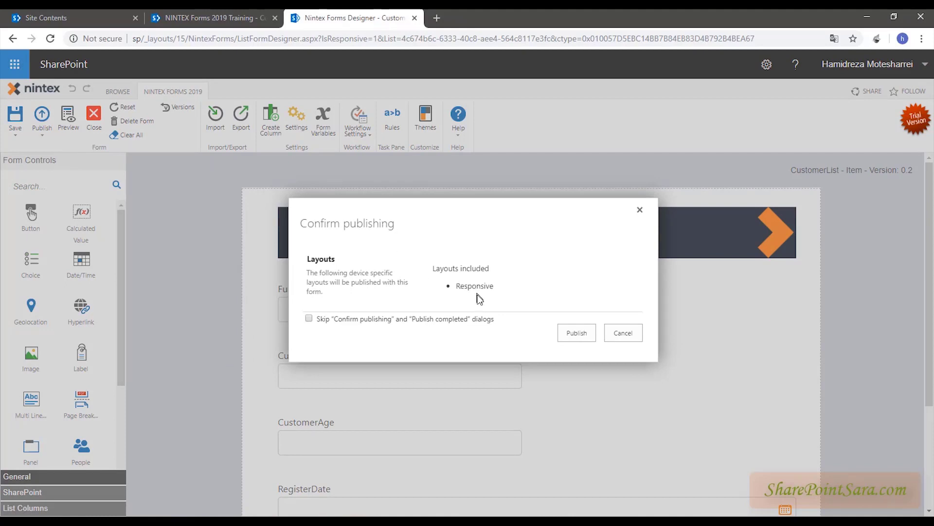
left_click_drag(457, 286, 494, 283)
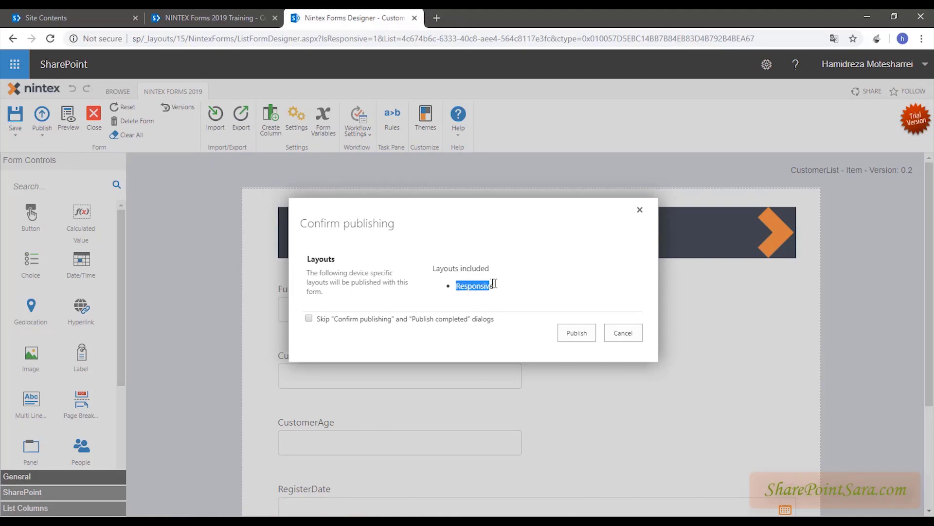
left_click(581, 292)
left_click(569, 335)
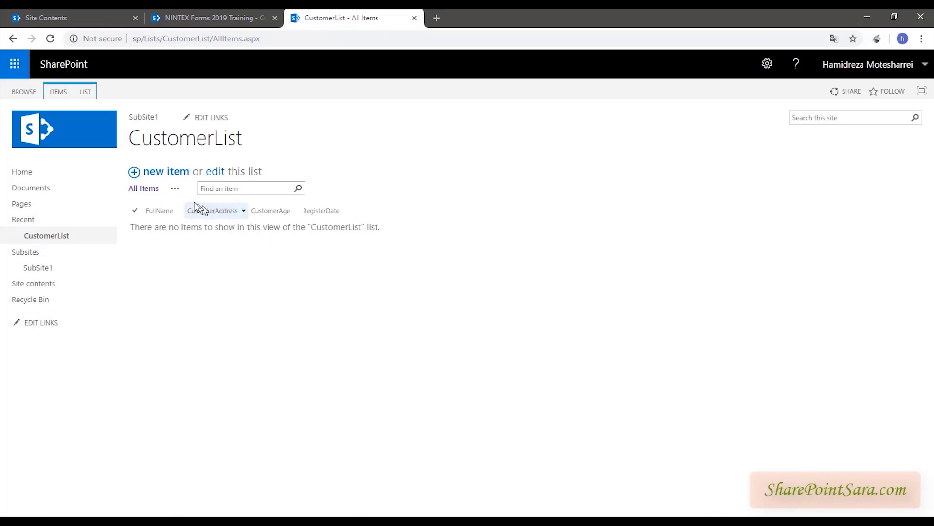
- Start a new CustomerList item using the published Nintex form
left_click(151, 173)
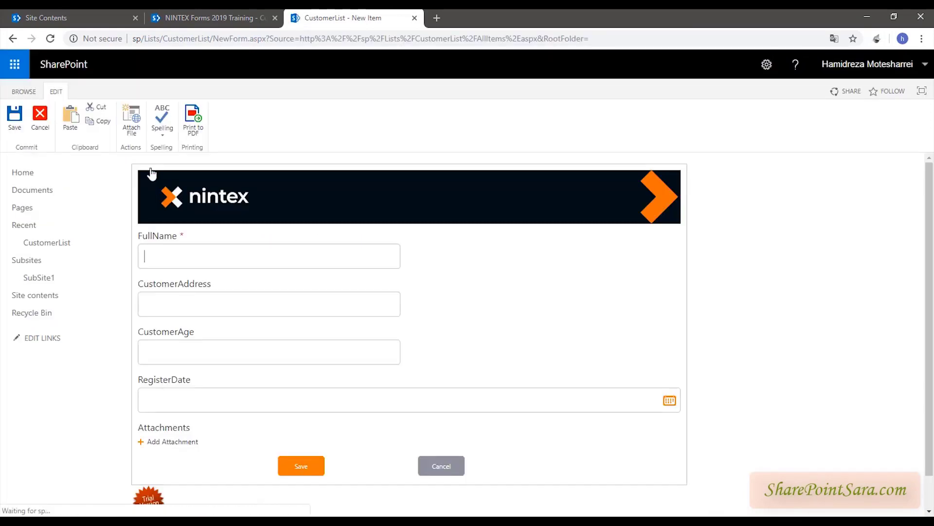
scroll(461, 249, "down", 1)
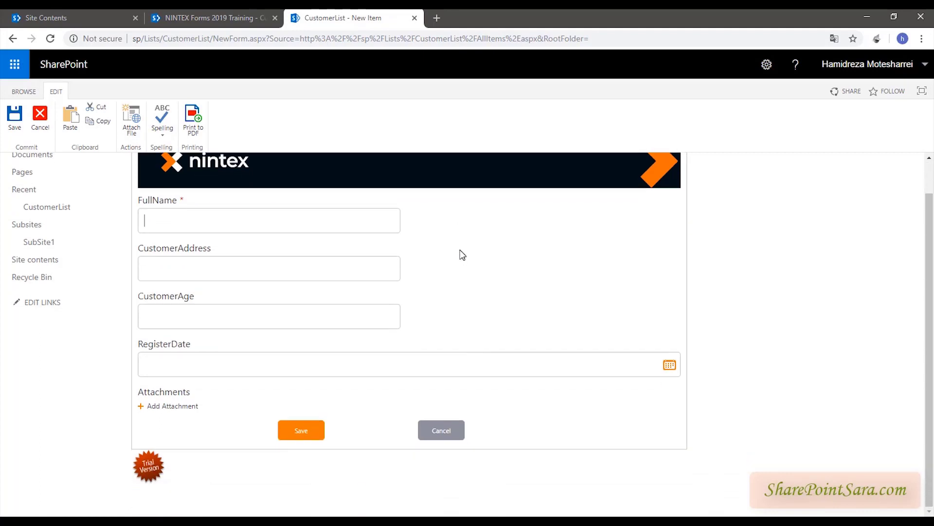
scroll(341, 258, "up", 1)
left_click(242, 255)
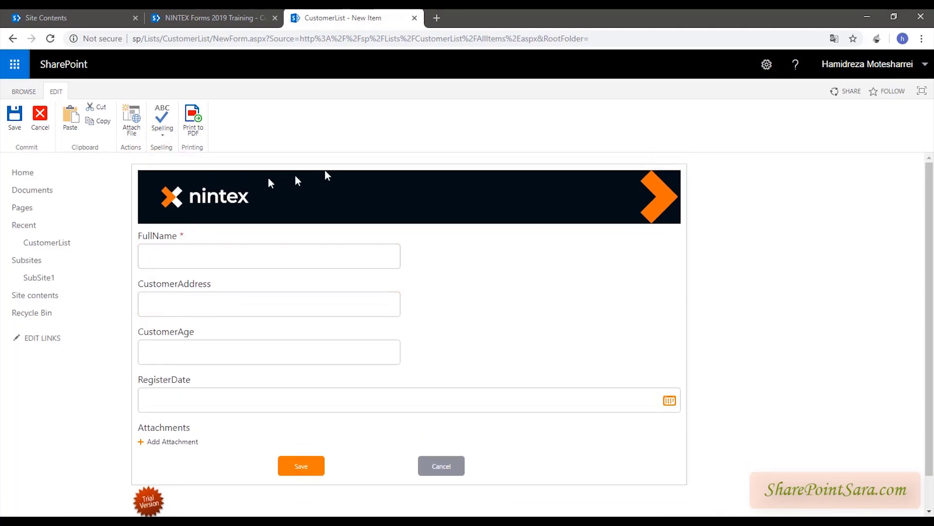
left_click(258, 305)
left_click(258, 345)
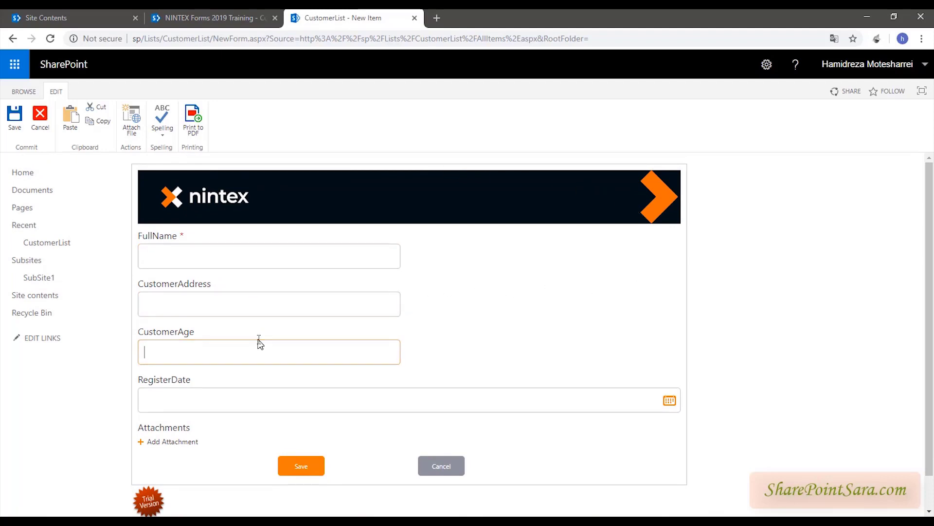
scroll(268, 308, "down", 1)
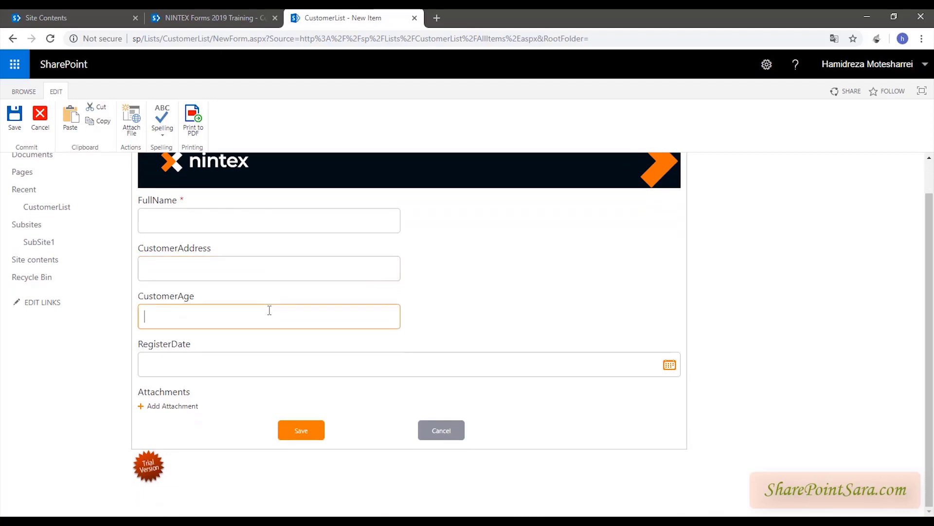
scroll(270, 310, "up", 1)
left_click(259, 252)
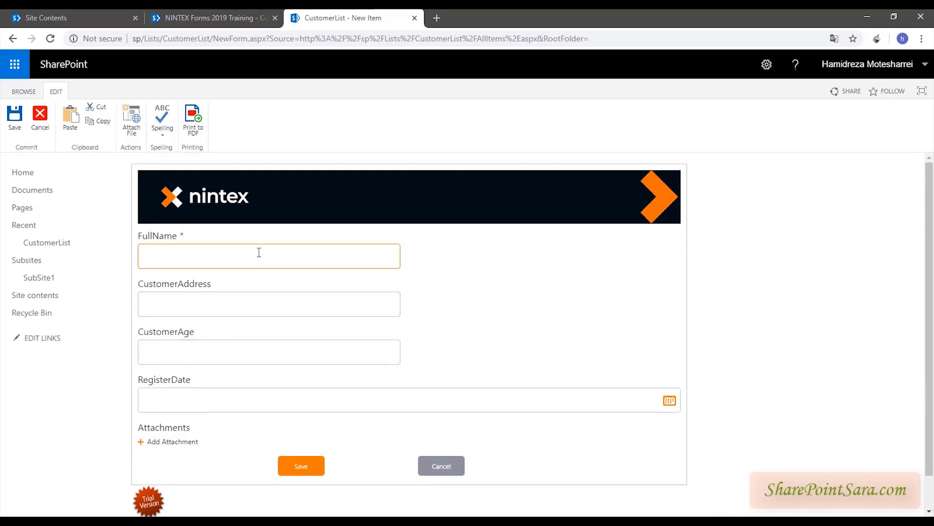
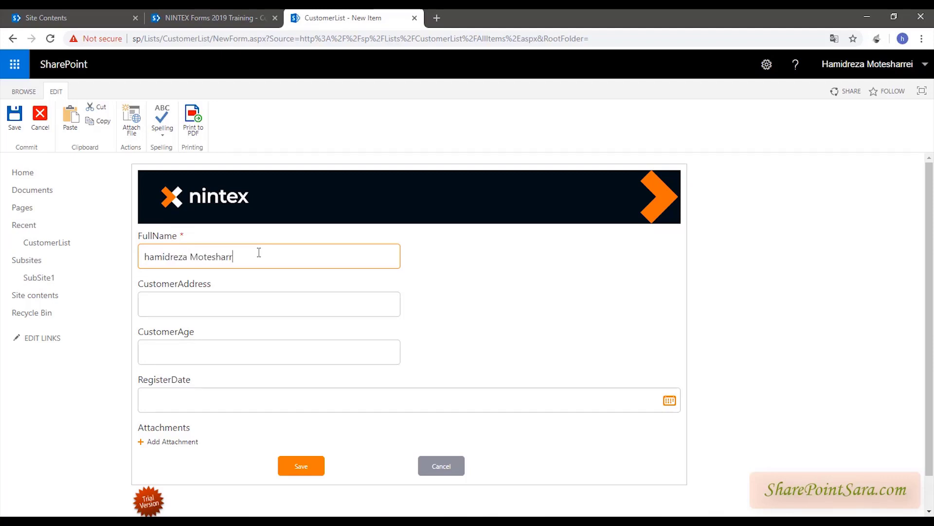
- Enter the customer's full name, address, and age 35
key("Tab")
type("tehran")
type(" re")
type("35")
- Set RegisterDate to 9/19/2019 and save the new customer item
left_click(670, 403)
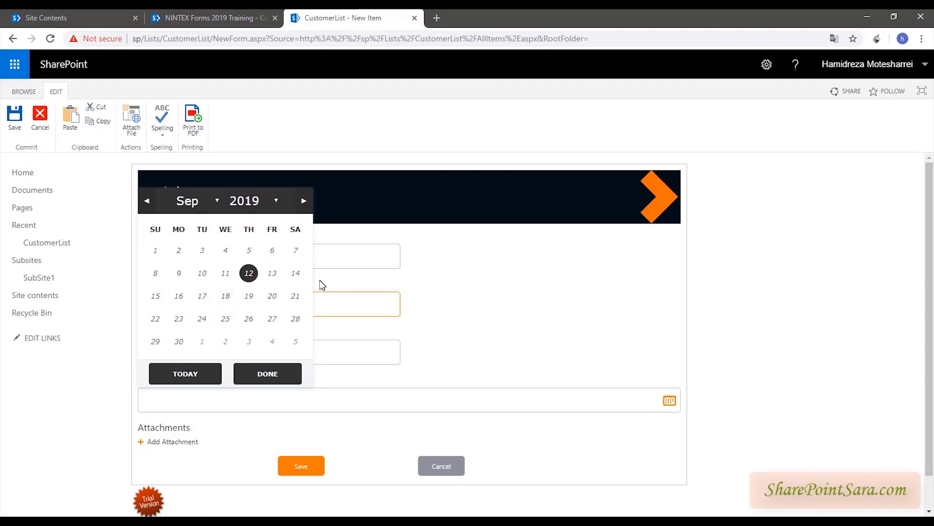
left_click(257, 291)
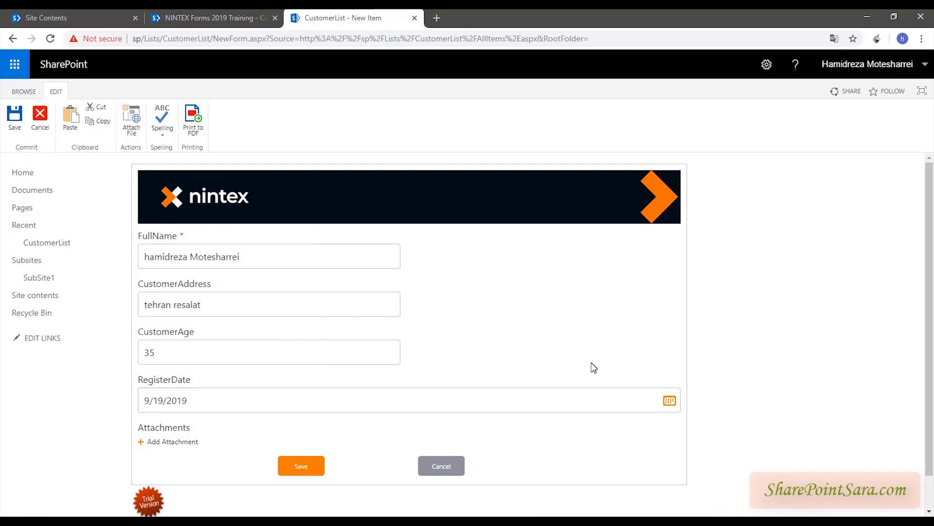
scroll(591, 368, "down", 1)
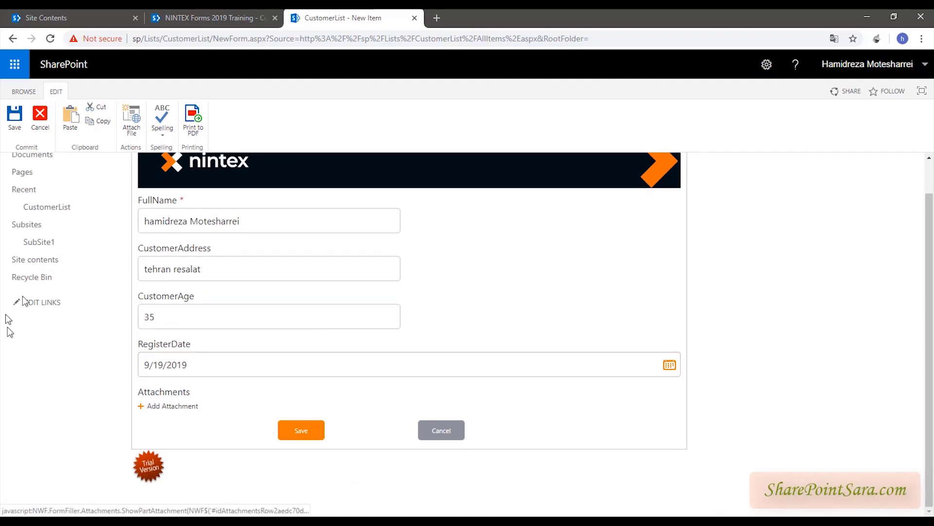
left_click(301, 430)
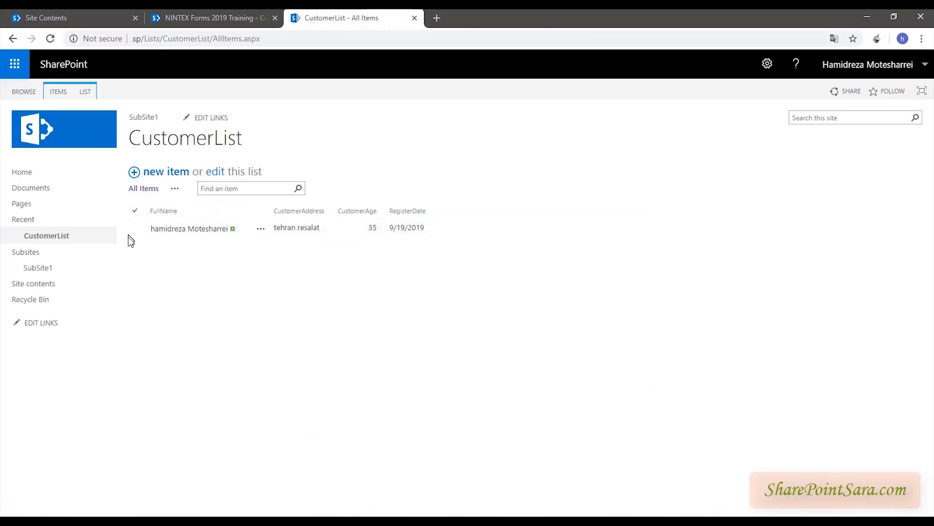
- Open the customer item, cancel its edit form, and launch Nintex Forms from the LIST tab
left_click(205, 232)
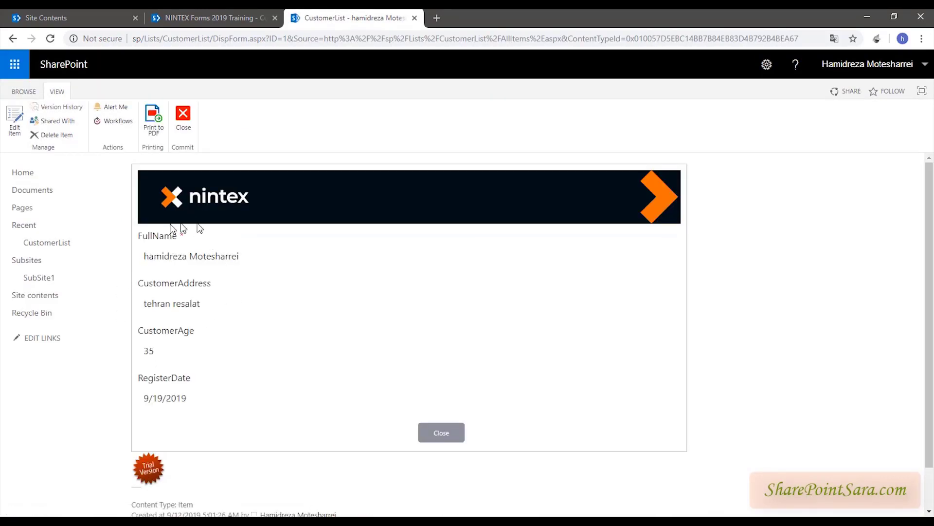
left_click(168, 256)
left_click(15, 119)
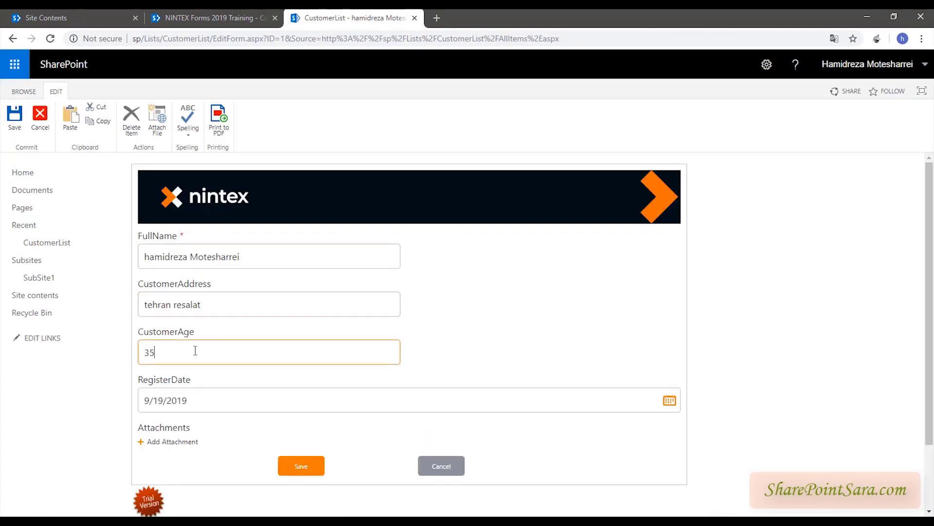
left_click(40, 118)
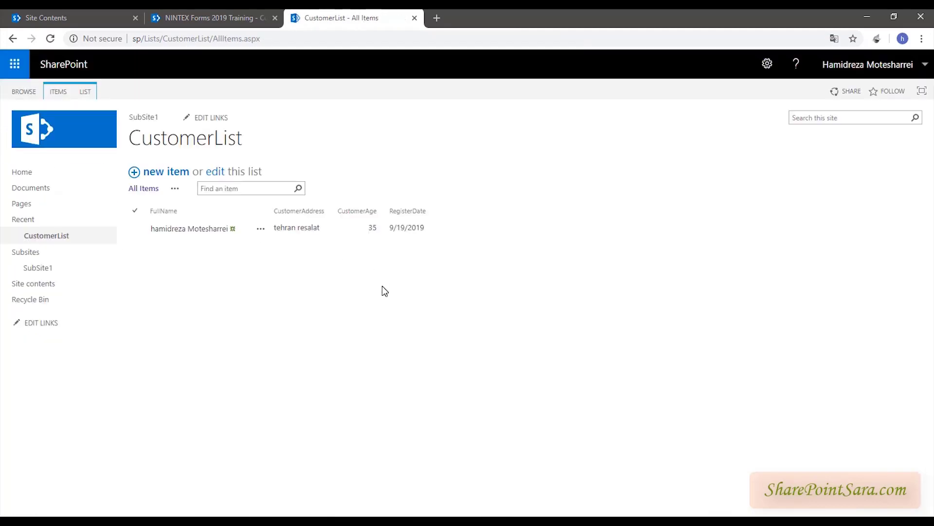
left_click(80, 93)
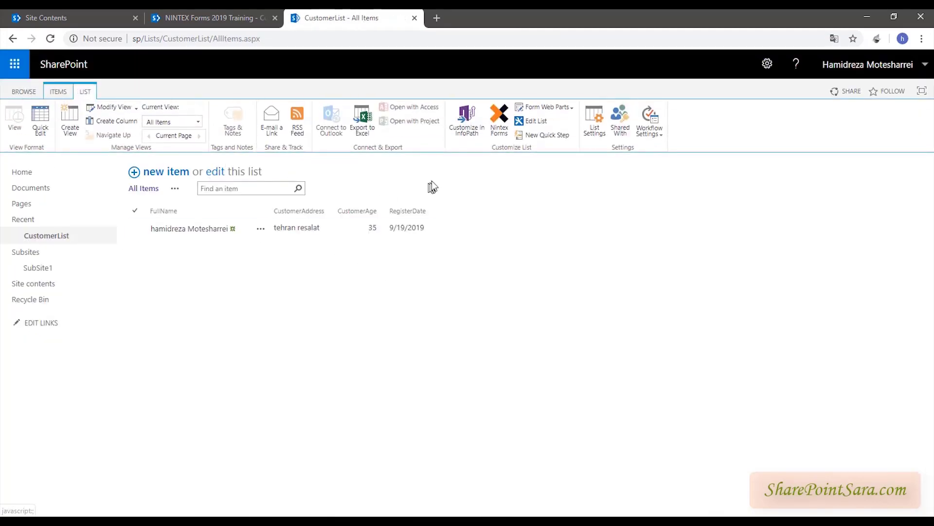
left_click(497, 120)
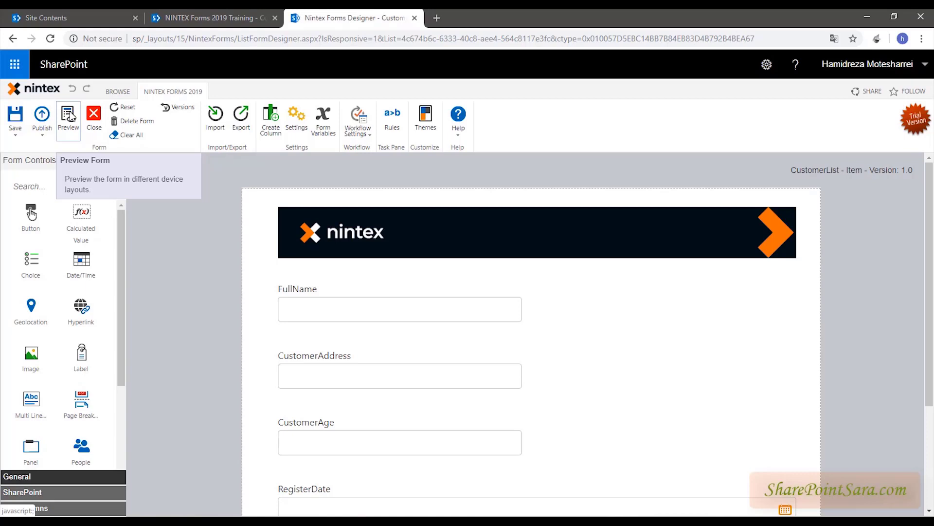
left_click(70, 116)
left_click(67, 123)
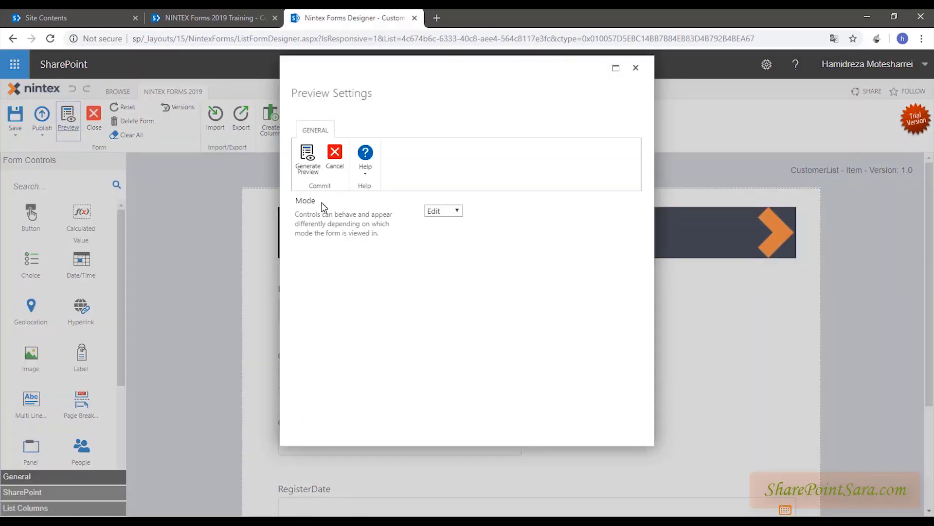
left_click_drag(293, 201, 306, 201)
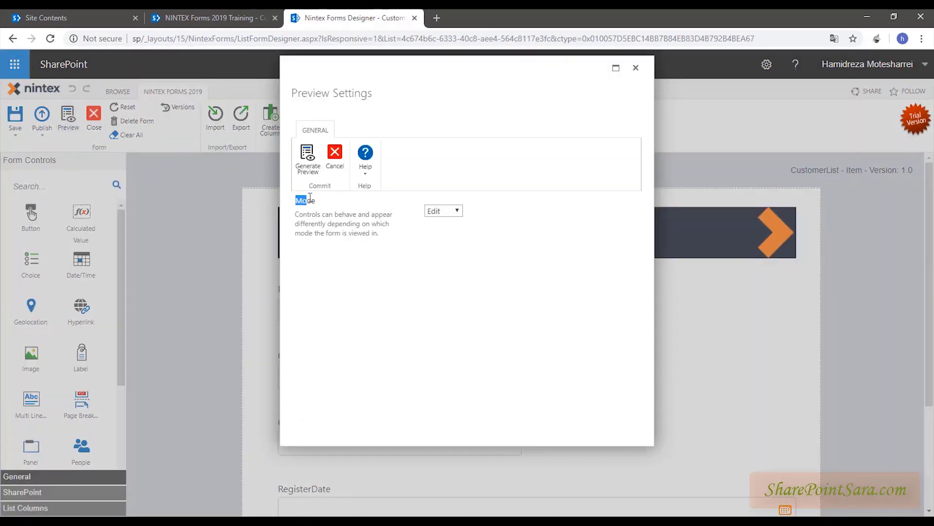
left_click(452, 219)
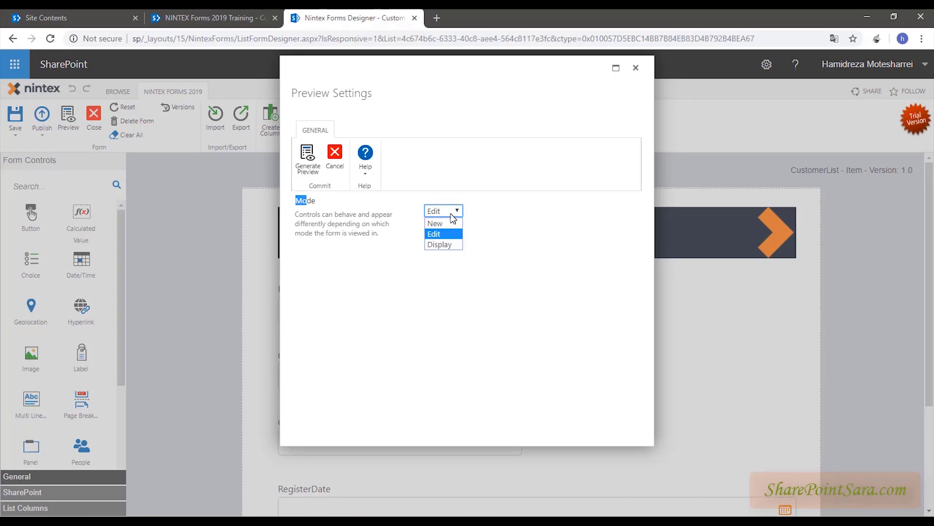
left_click(457, 293)
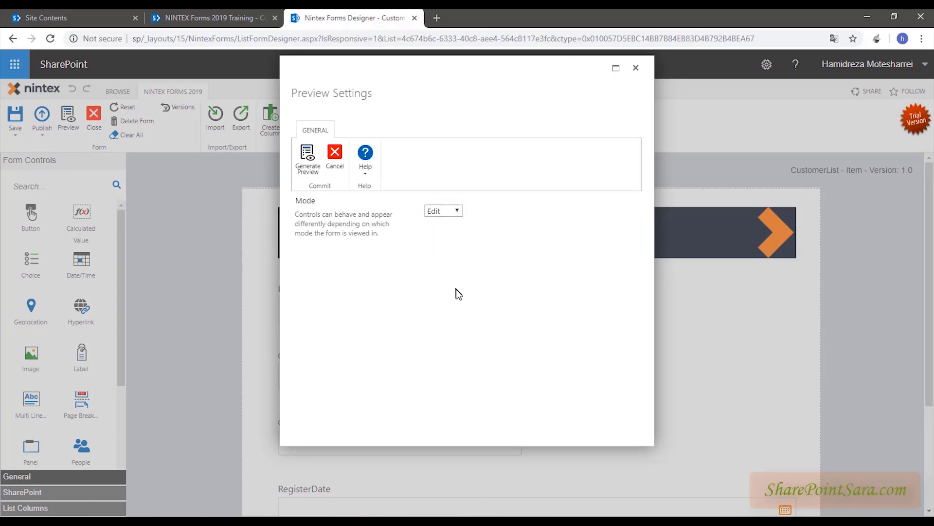
left_click(311, 169)
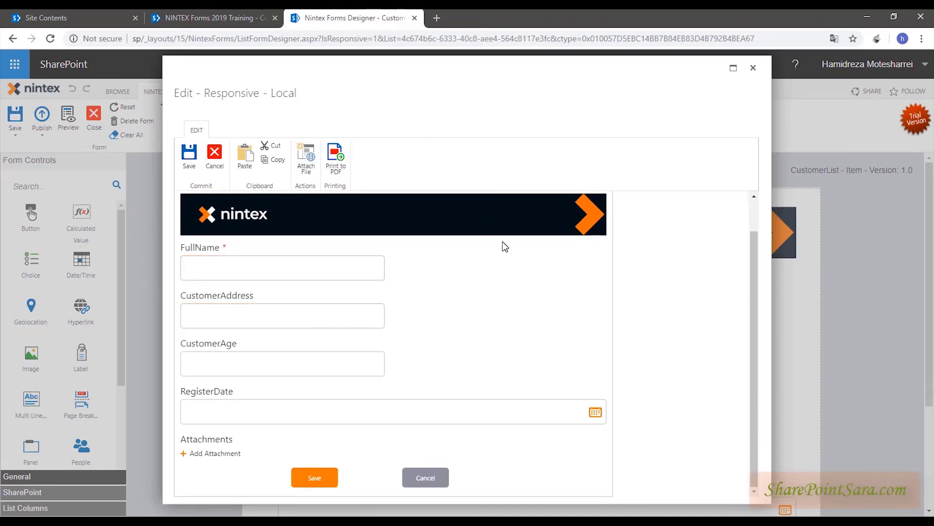
left_click(435, 478)
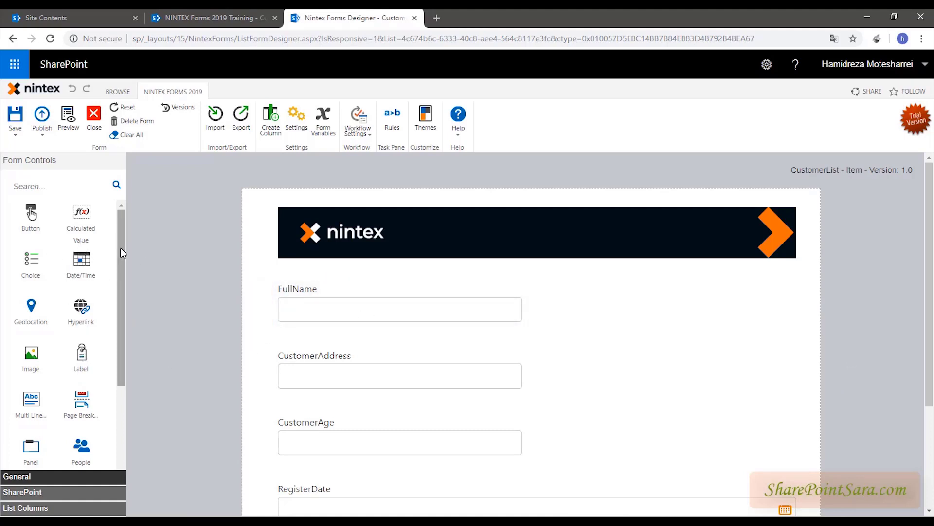
- Place a new Label control beside FullName and open its Control Settings
left_click_drag(81, 353, 601, 316)
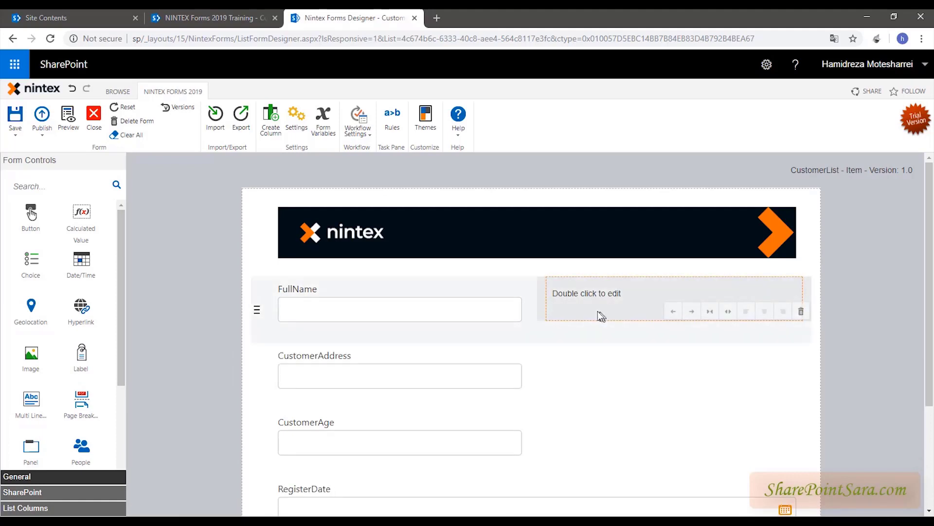
left_click(572, 297)
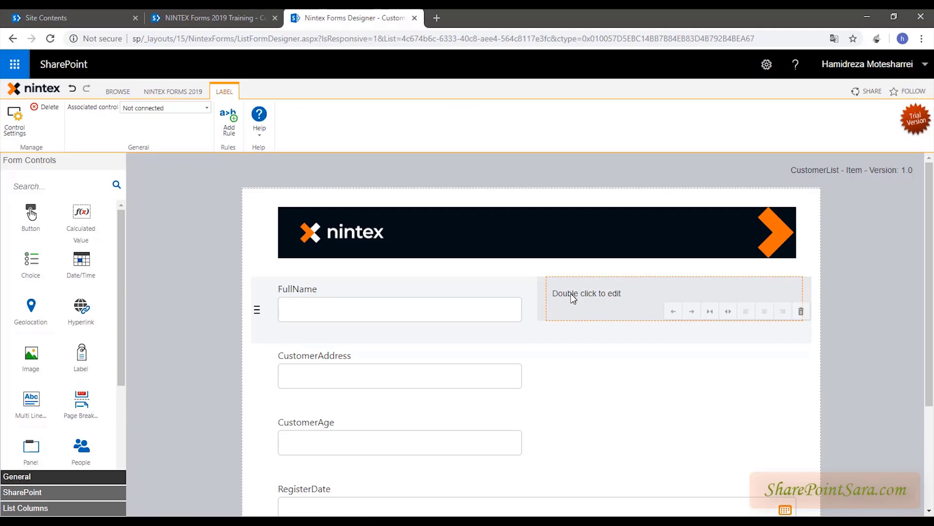
double_click(571, 294)
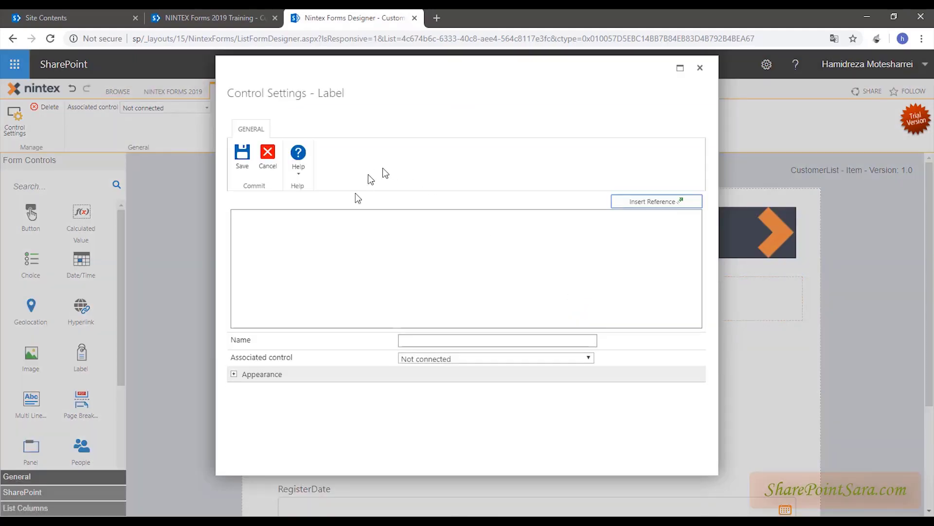
left_click(265, 229)
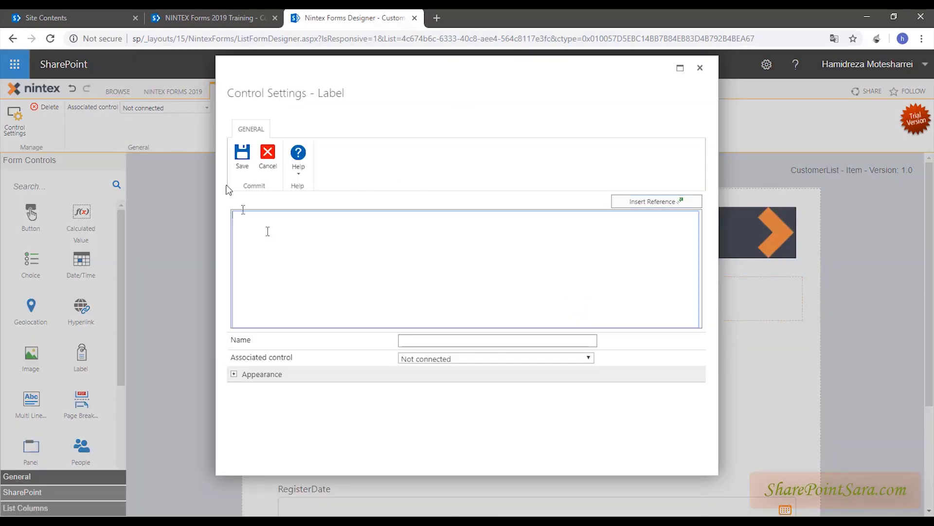
left_click(700, 68)
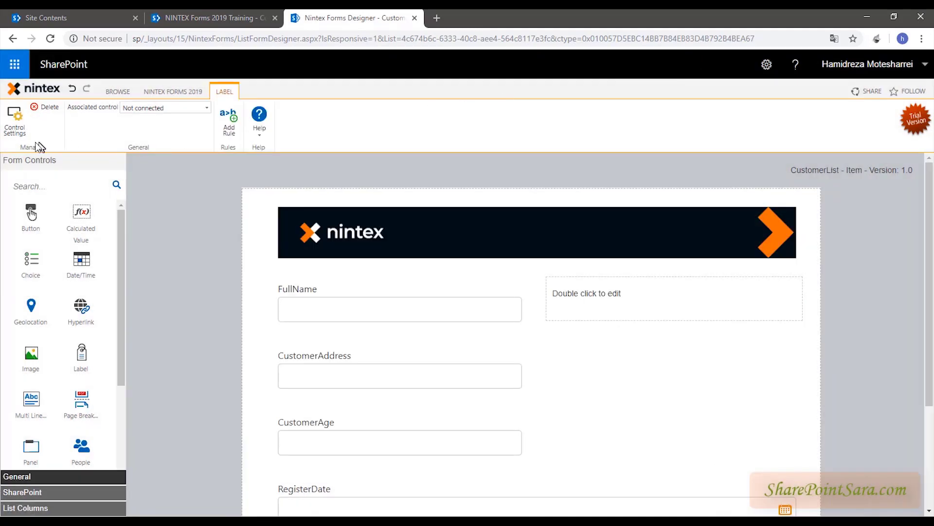
left_click(13, 130)
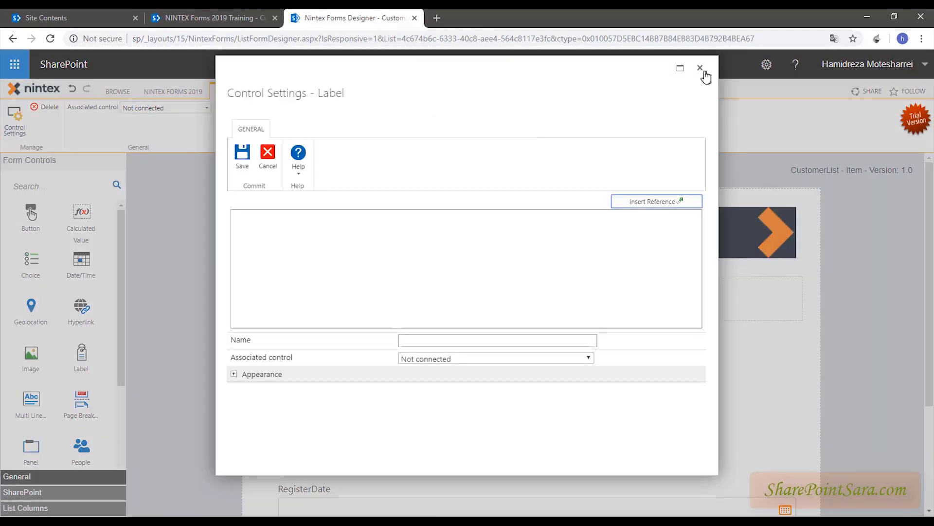
left_click(703, 74)
left_click(602, 297)
right_click(602, 296)
left_click(586, 297)
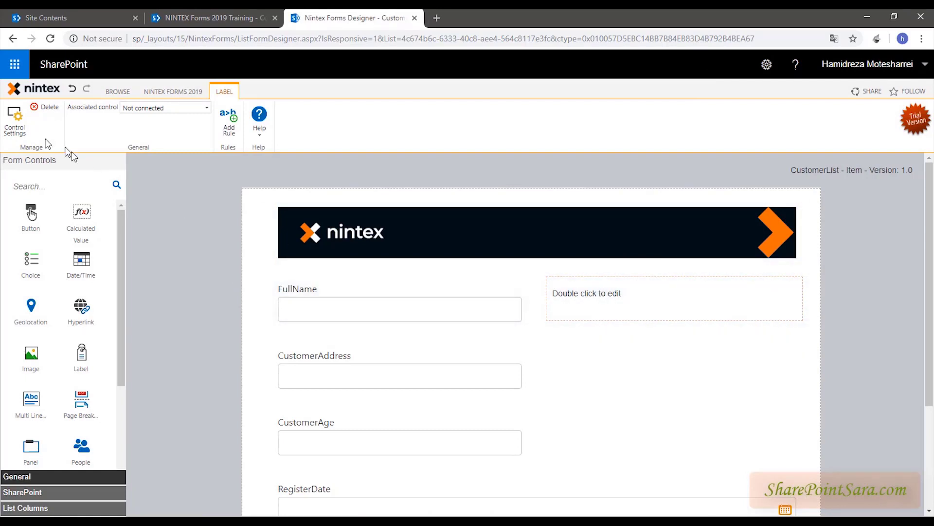
left_click(15, 122)
- Set the label text to 'Customer FullName' and save it
left_click(347, 243)
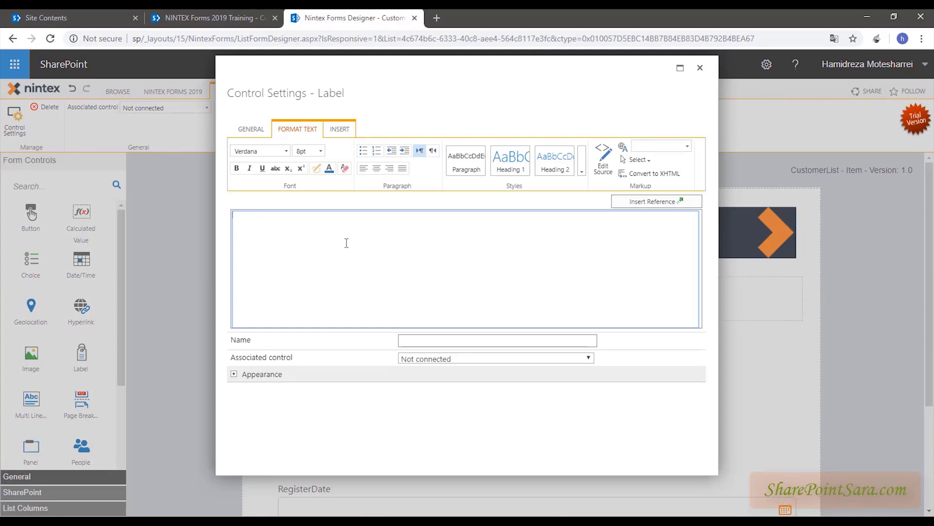
type("Customer FullNamw")
key("BackSpace")
type("e")
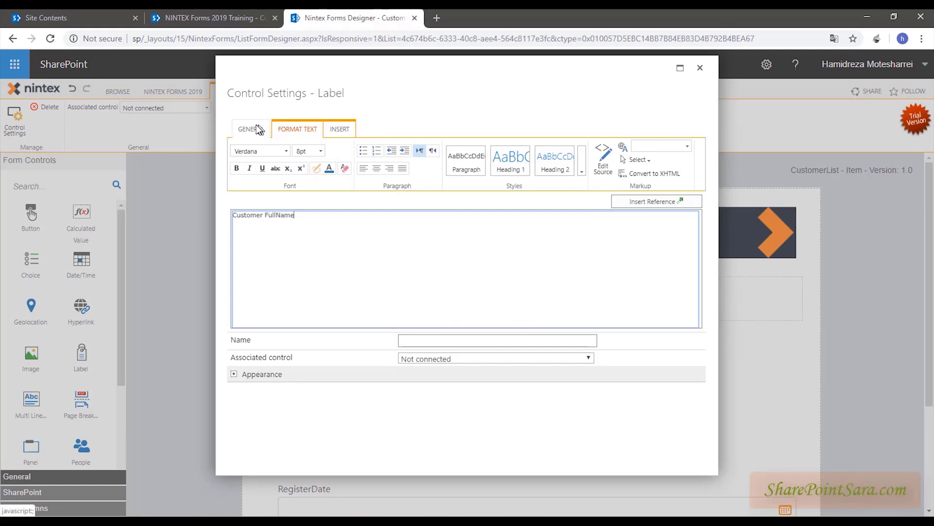
left_click(256, 127)
left_click(242, 159)
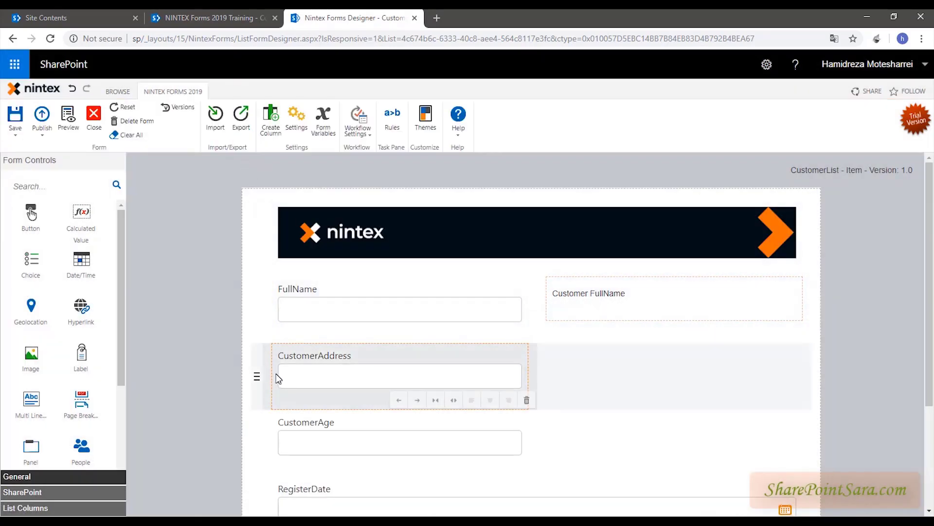
- Reset the form from the ribbon and confirm with OK, removing the Customer FullName label
left_click(124, 107)
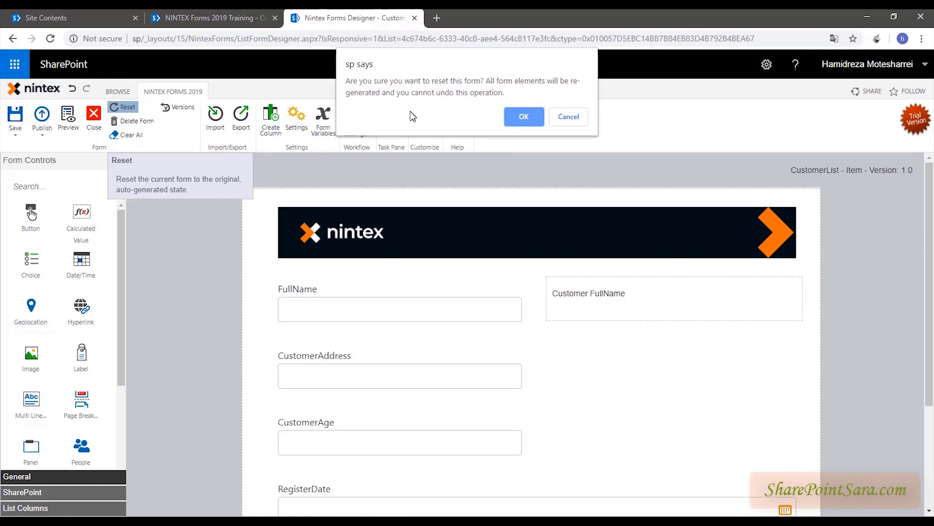
left_click(523, 117)
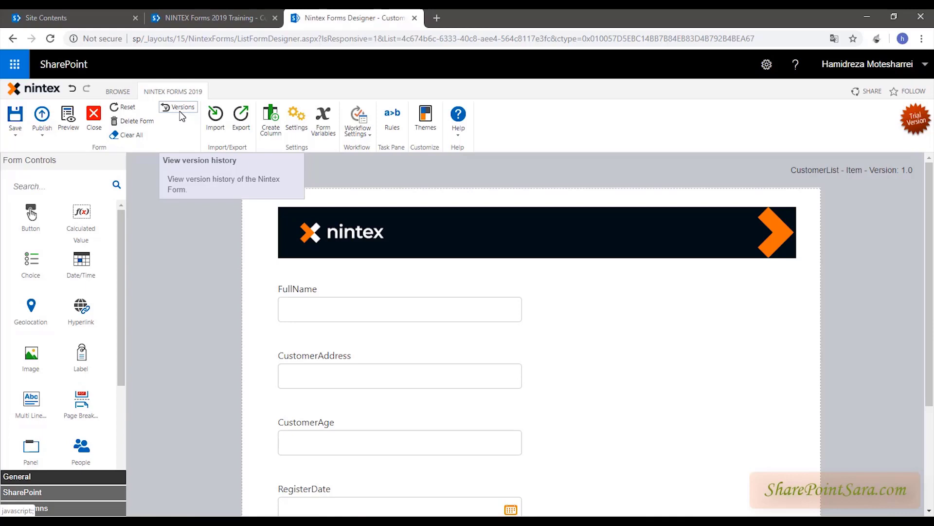
- Load saved form version 0.2 from the version history into the designer
left_click(179, 111)
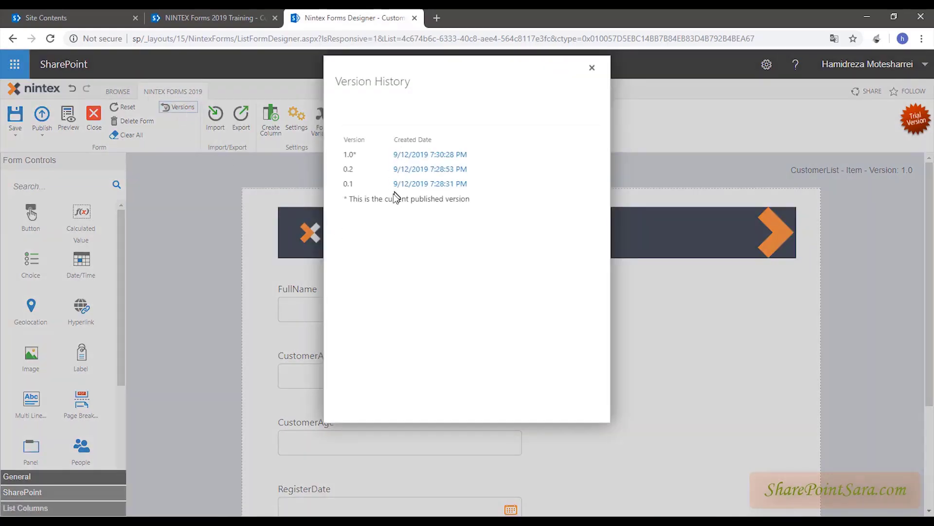
double_click(346, 184)
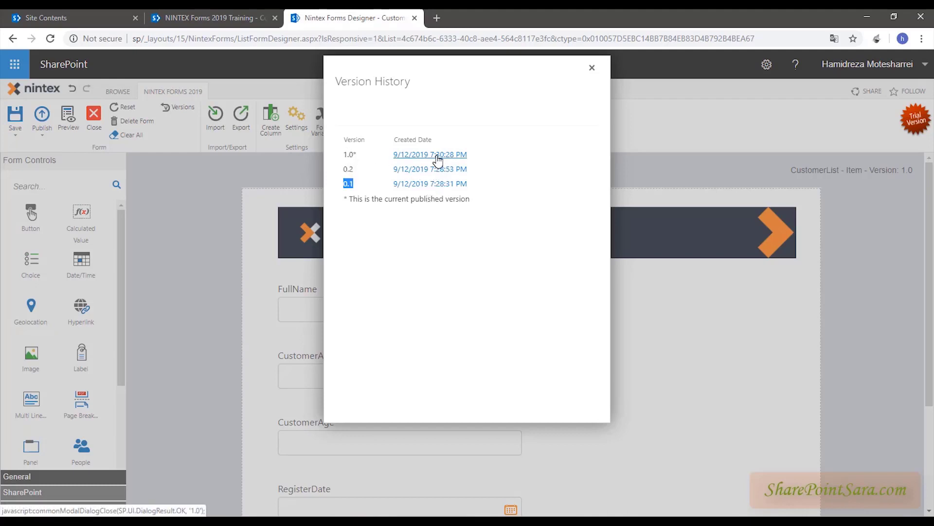
left_click(434, 170)
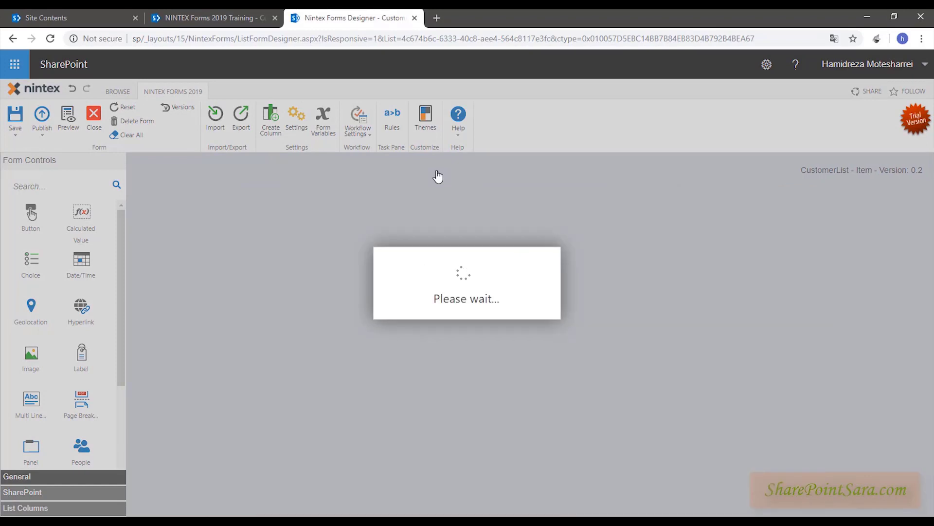
scroll(414, 402, "down", 3)
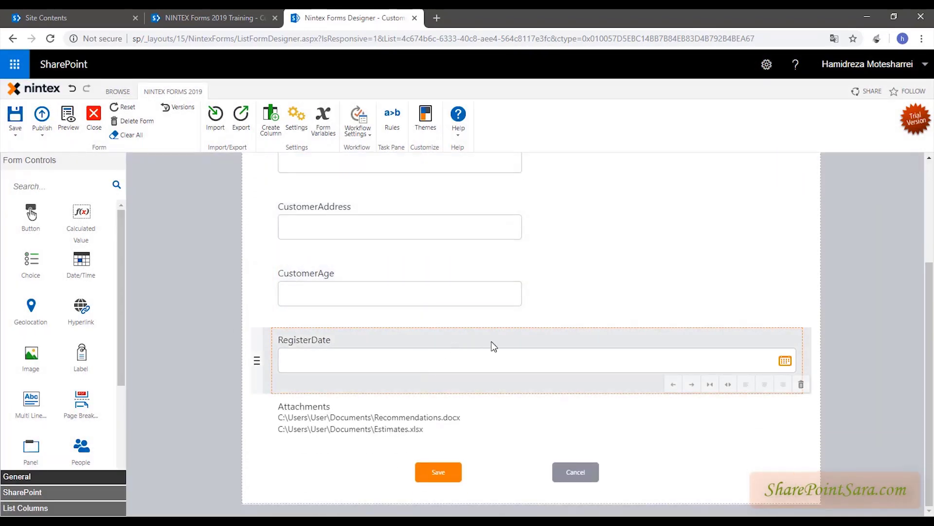
scroll(489, 340, "up", 3)
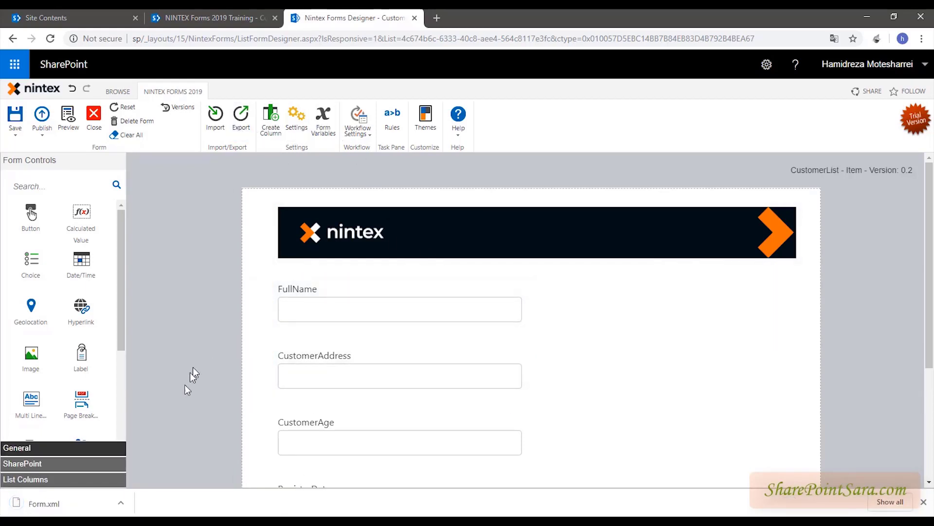
left_click(122, 506)
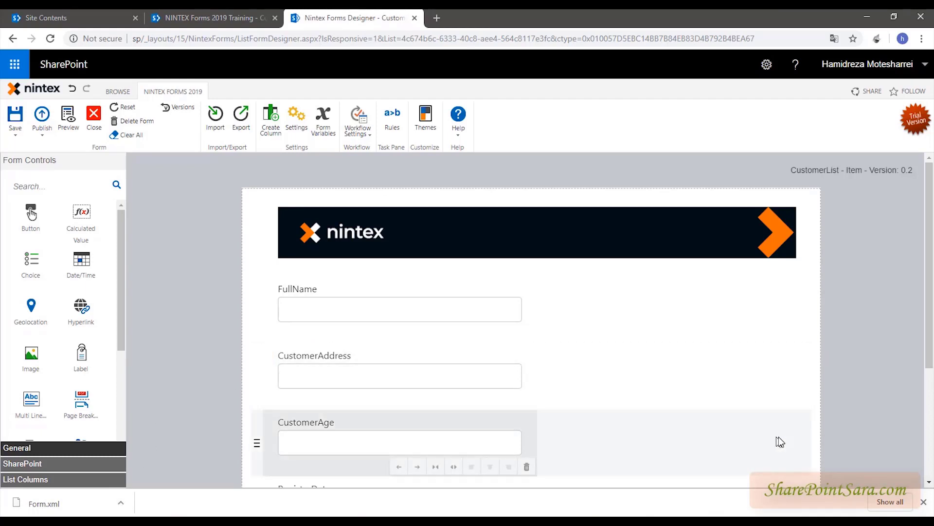
left_click(357, 381)
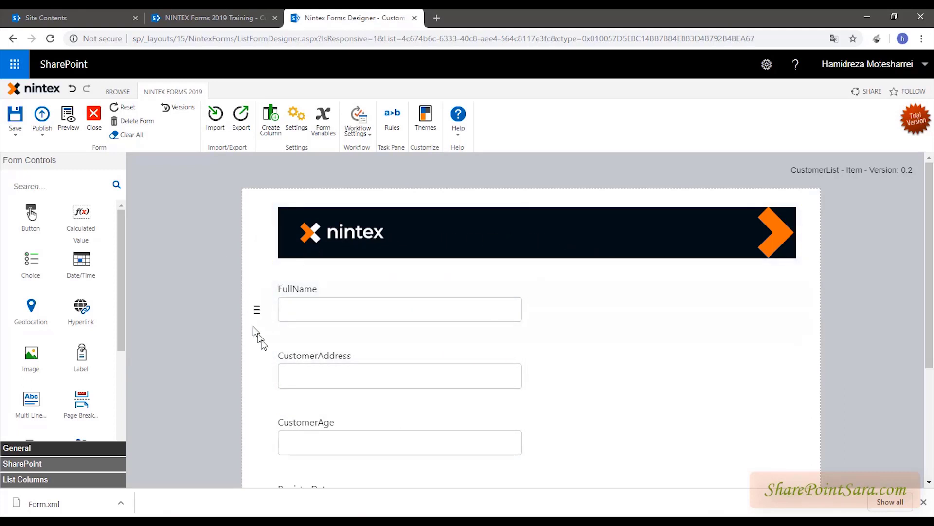
left_click(326, 308)
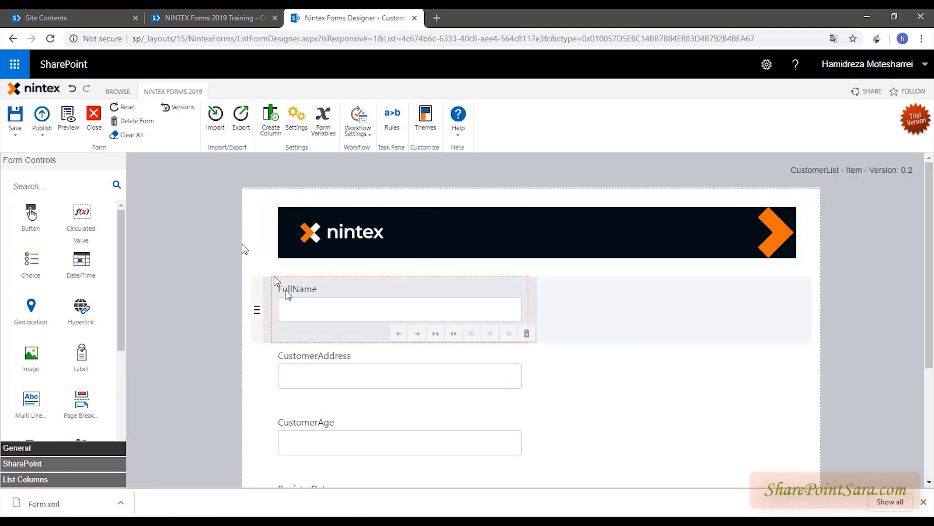
left_click(214, 122)
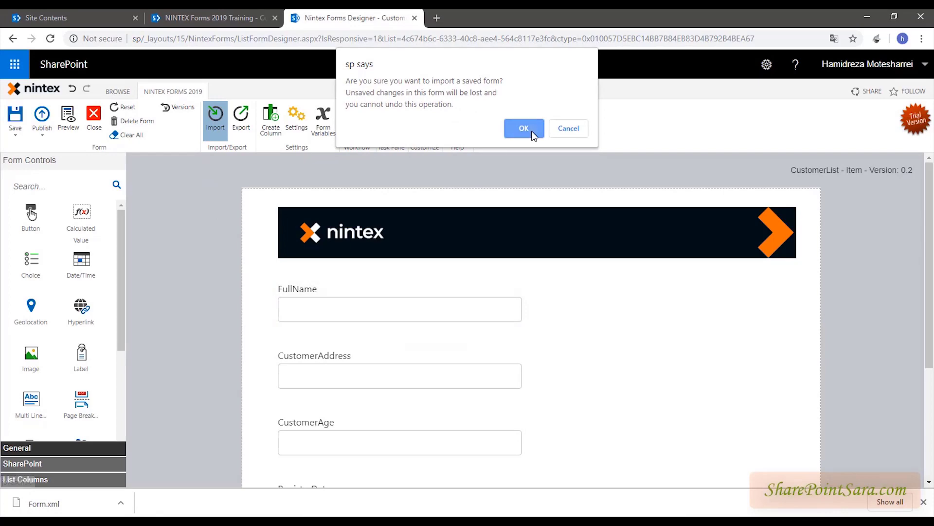
left_click(522, 128)
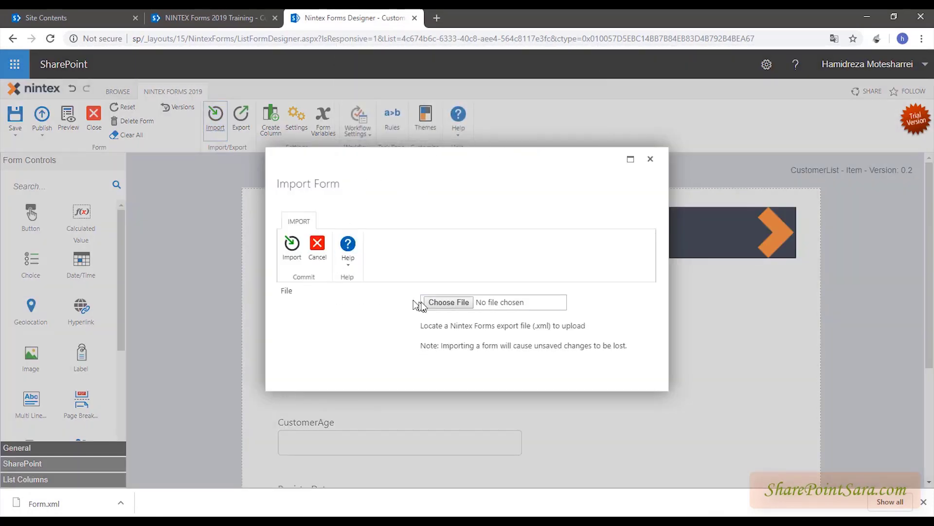
left_click(431, 303)
left_click(520, 305)
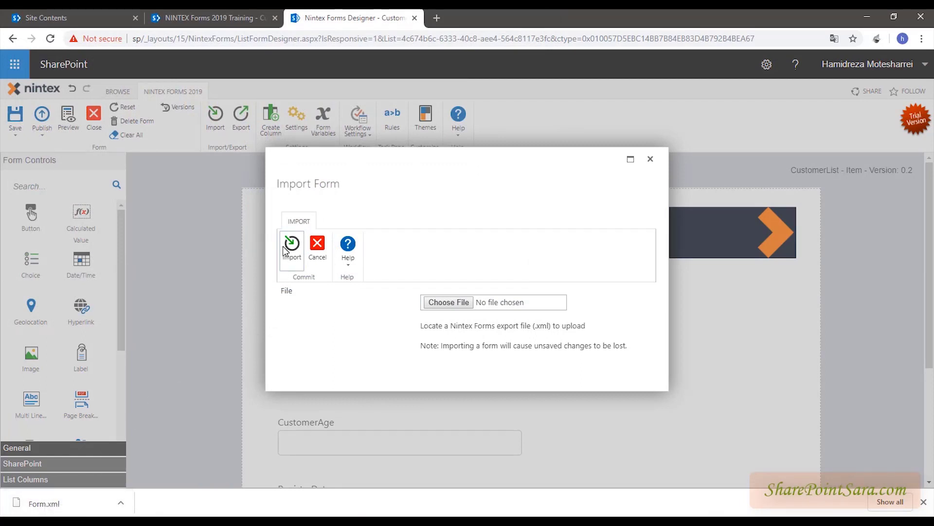
left_click(651, 162)
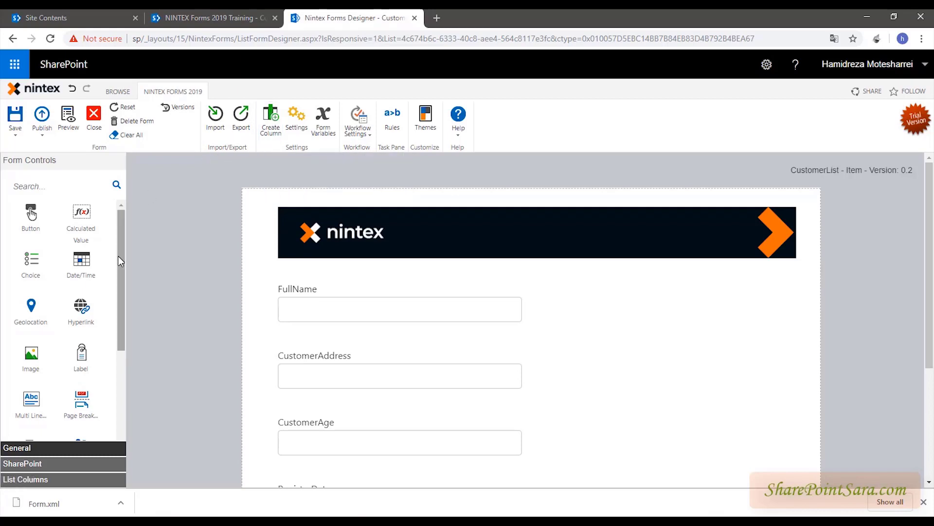
- Delete the FullName control, then drag FullName from List Columns back to the form's top
left_click_drag(119, 256, 103, 343)
left_click(44, 480)
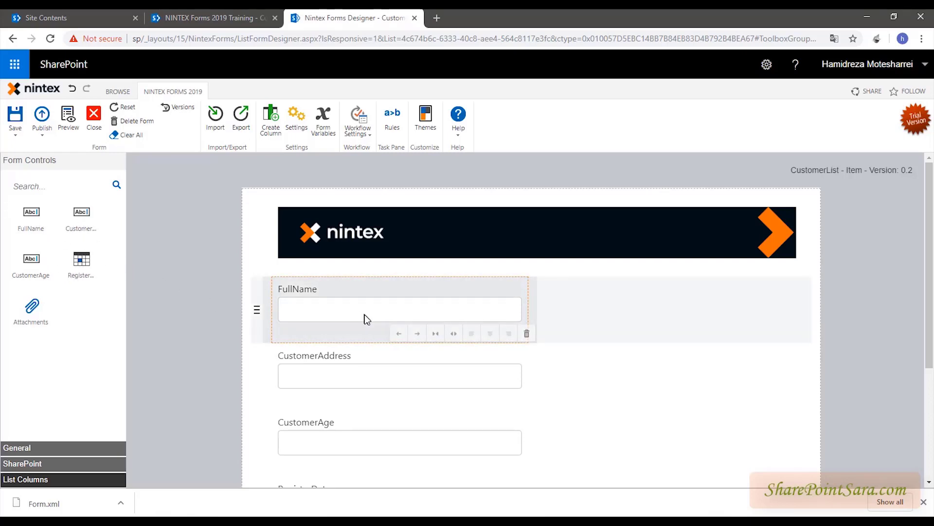
left_click(358, 366)
left_click(351, 436)
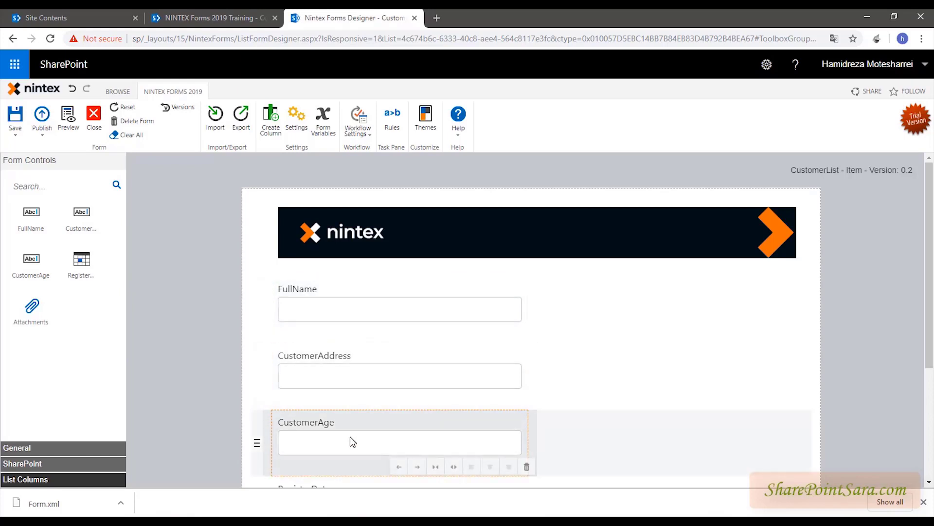
left_click(363, 312)
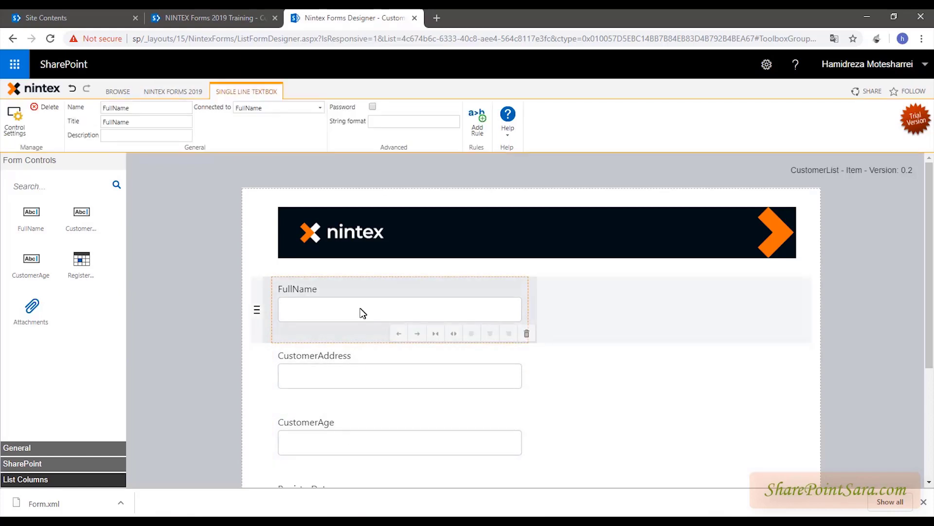
mouse_move(390, 292)
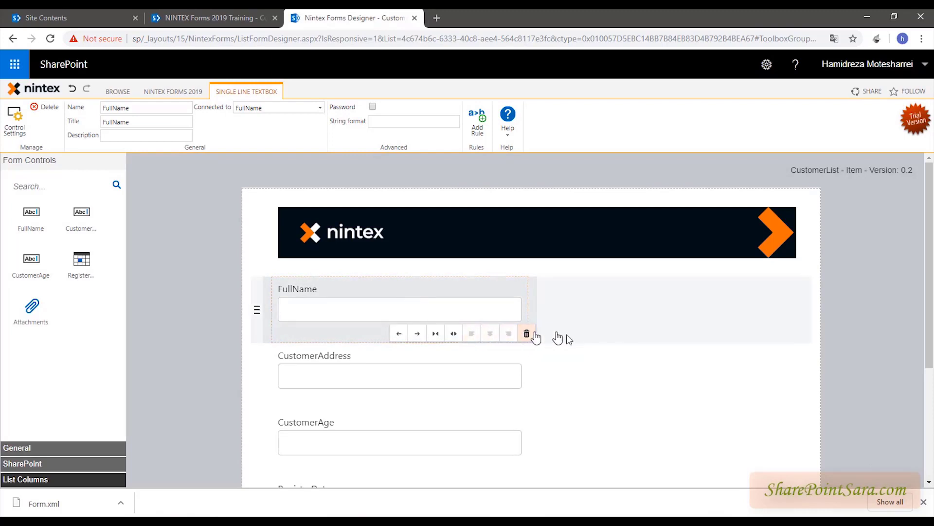
left_click(529, 333)
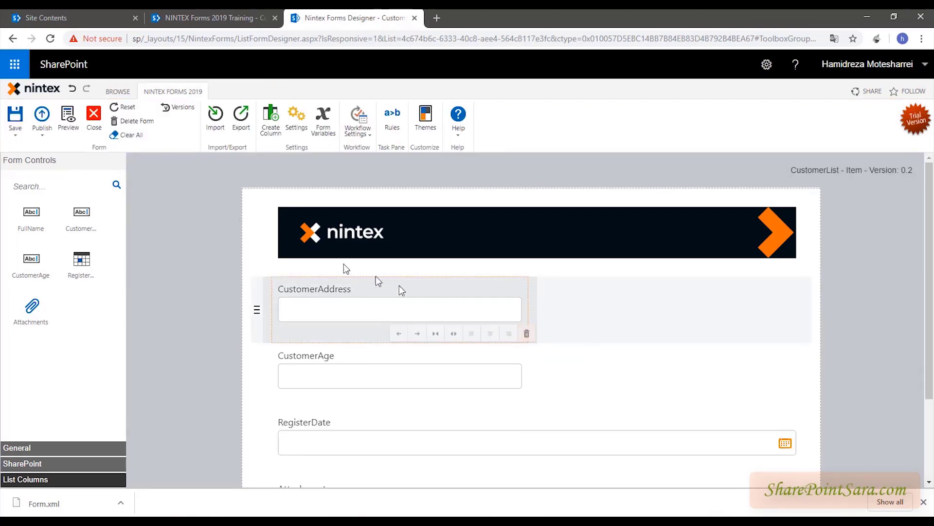
left_click_drag(21, 219, 31, 369)
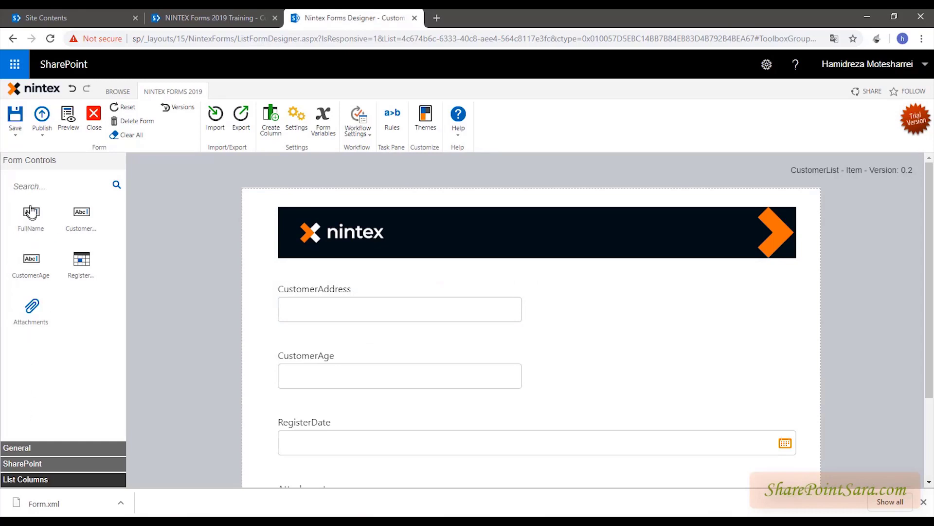
left_click_drag(31, 214, 306, 292)
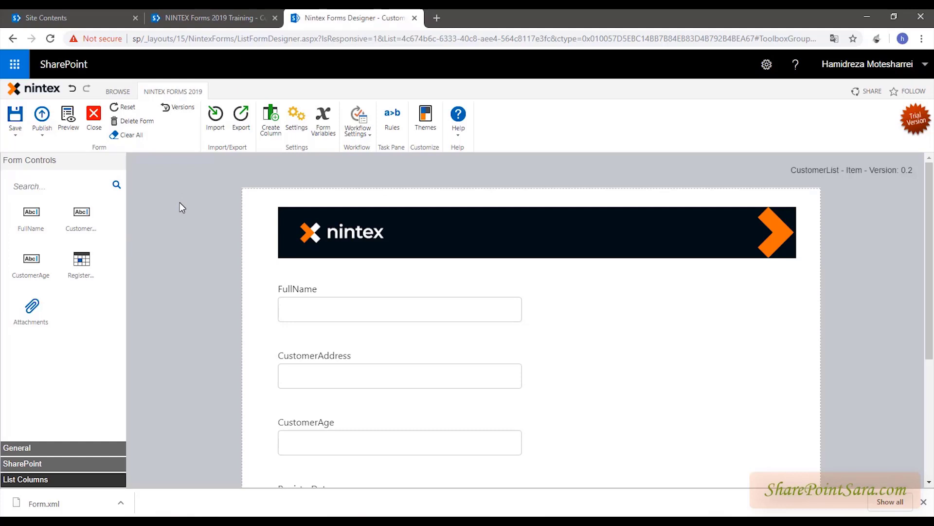
- Start a new list column named CustomerCity and make it a Choice column
left_click(271, 130)
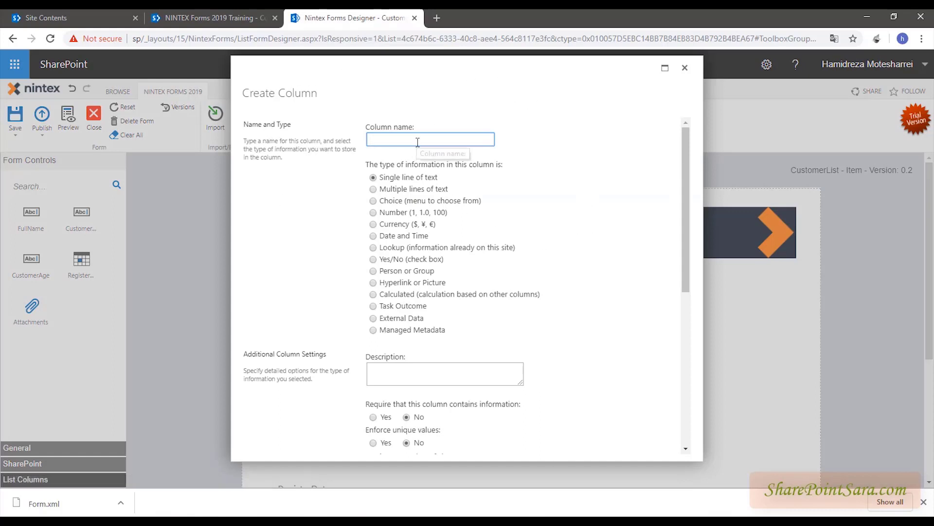
type("Custoemr")
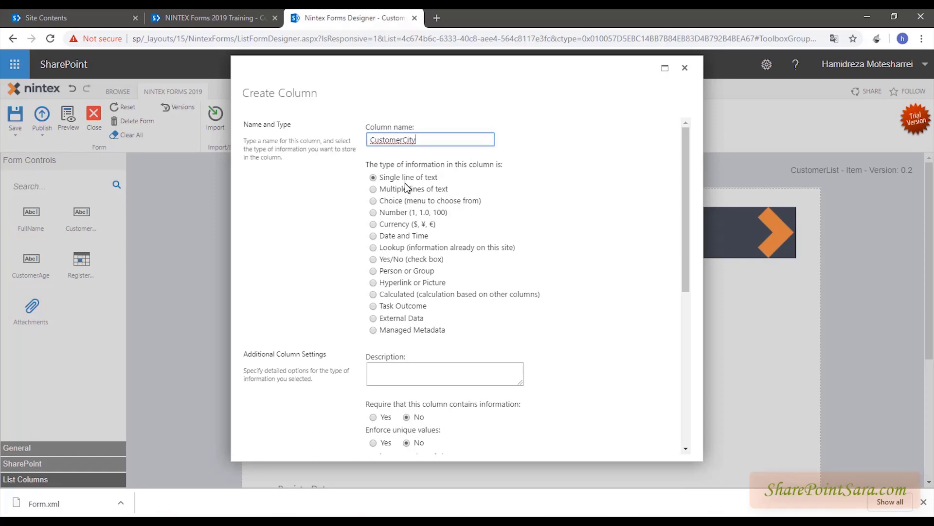
left_click(373, 201)
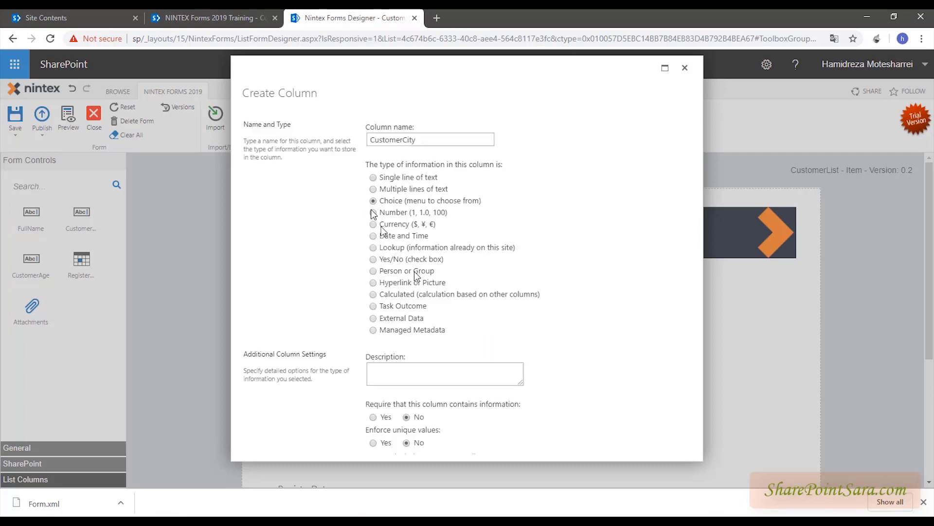
left_click(425, 377)
scroll(436, 378, "down", 2)
- Replace the placeholder choices with Tehran, Shiraz and Yazd, and create the column
left_click(436, 378)
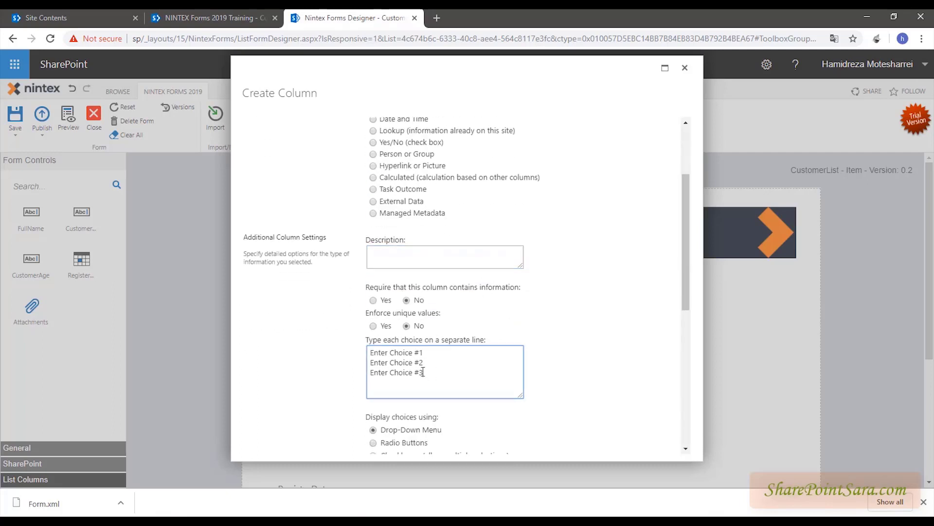
key("ctrl+a")
type("Tehran")
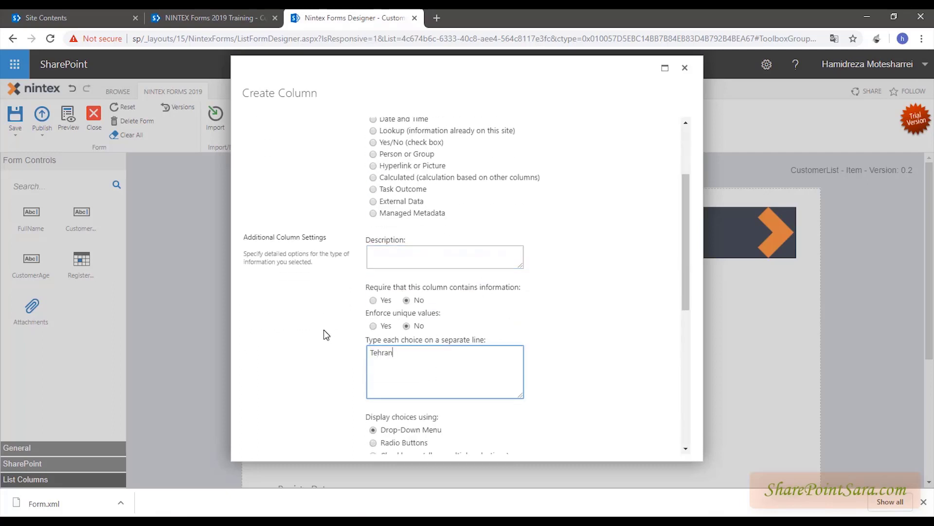
key("Return")
type("Shiraz ")
type("Yazd")
scroll(351, 339, "down", 4)
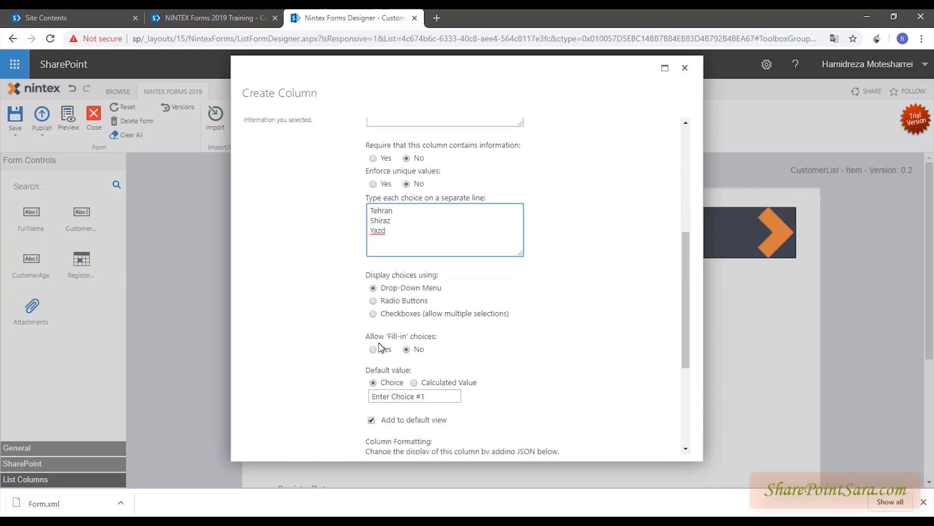
scroll(563, 350, "down", 3)
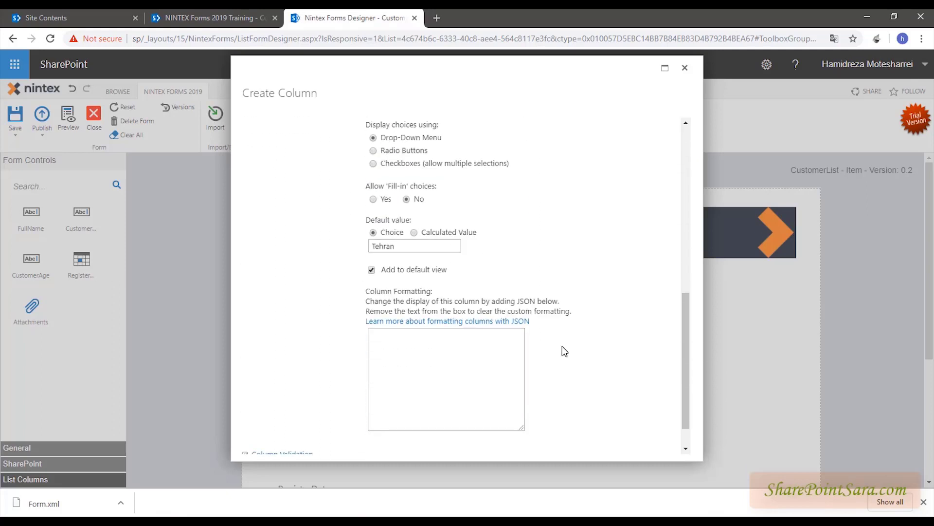
scroll(548, 413, "down", 1)
left_click(609, 444)
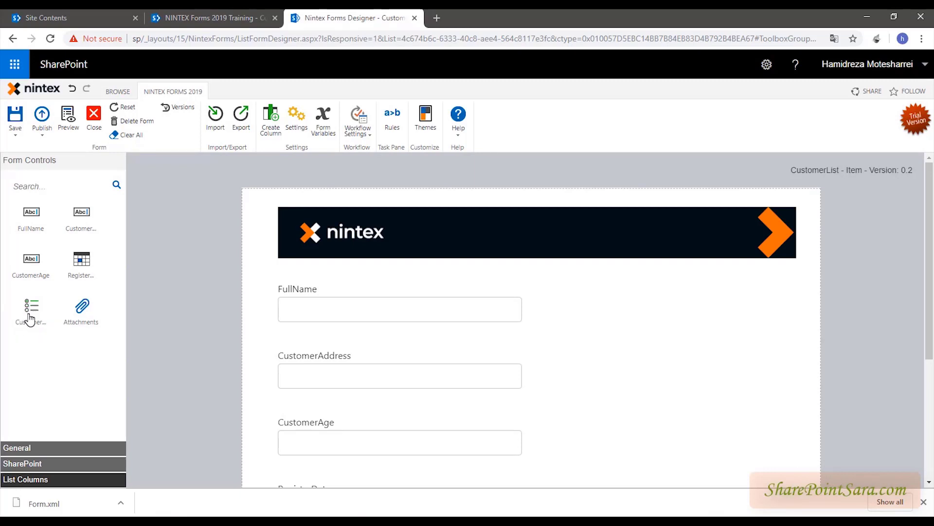
- Drop the CustomerCity control between FullName and CustomerAddress and select it
left_click_drag(29, 319, 240, 355)
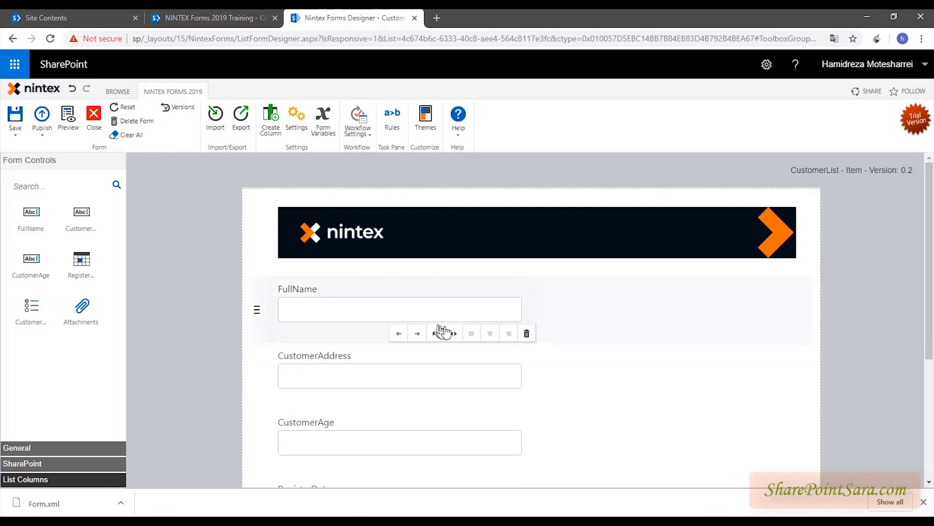
scroll(438, 334, "down", 3)
scroll(445, 333, "up", 3)
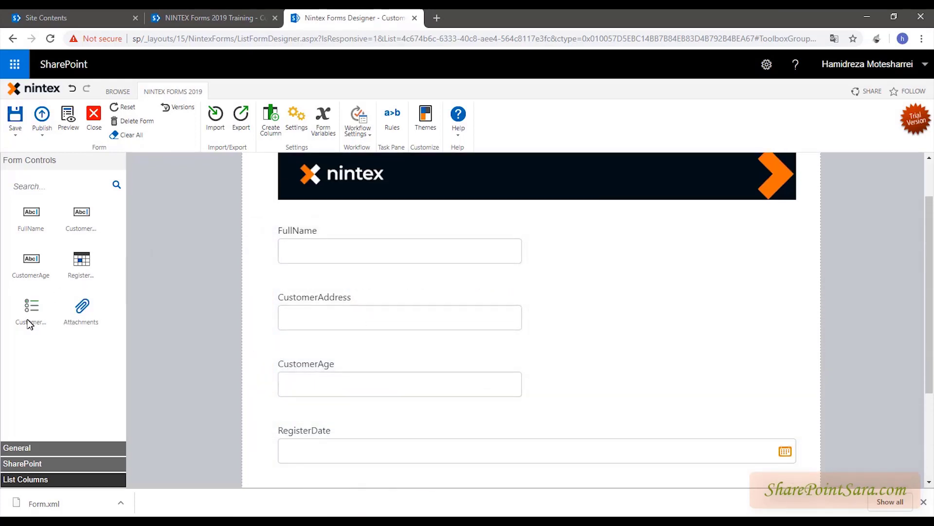
left_click_drag(29, 323, 292, 290)
left_click(299, 317)
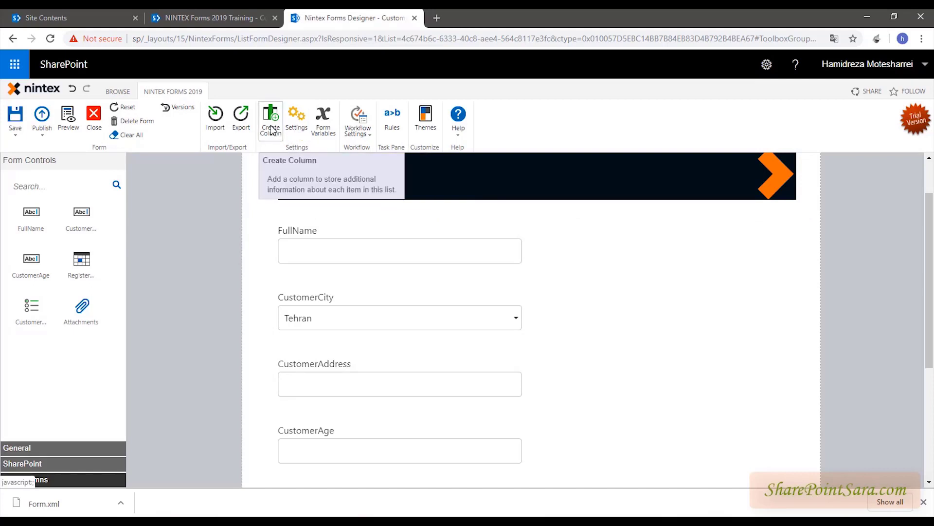
left_click(294, 126)
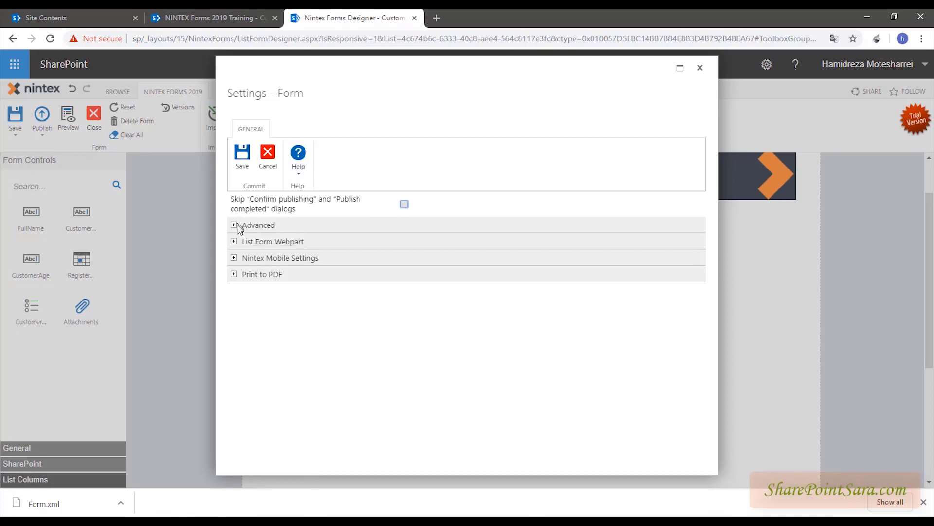
left_click(237, 227)
left_click(235, 259)
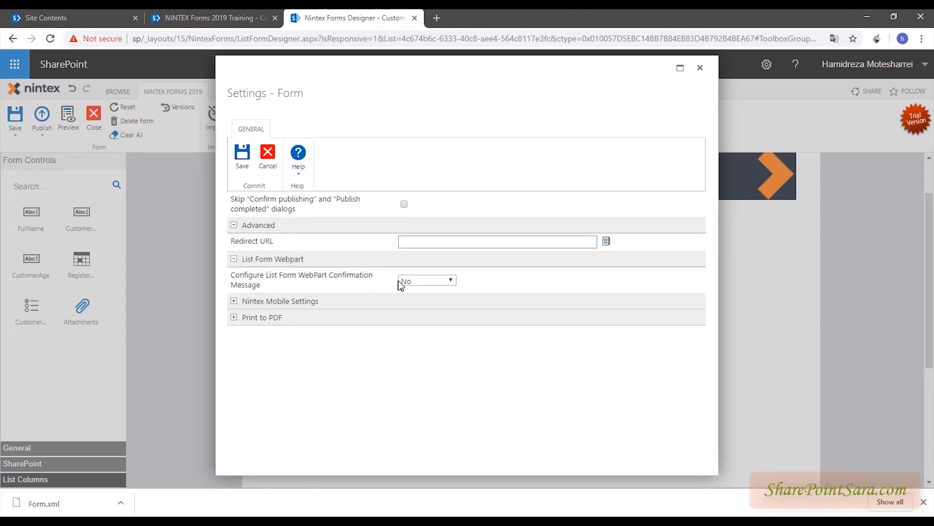
left_click(235, 301)
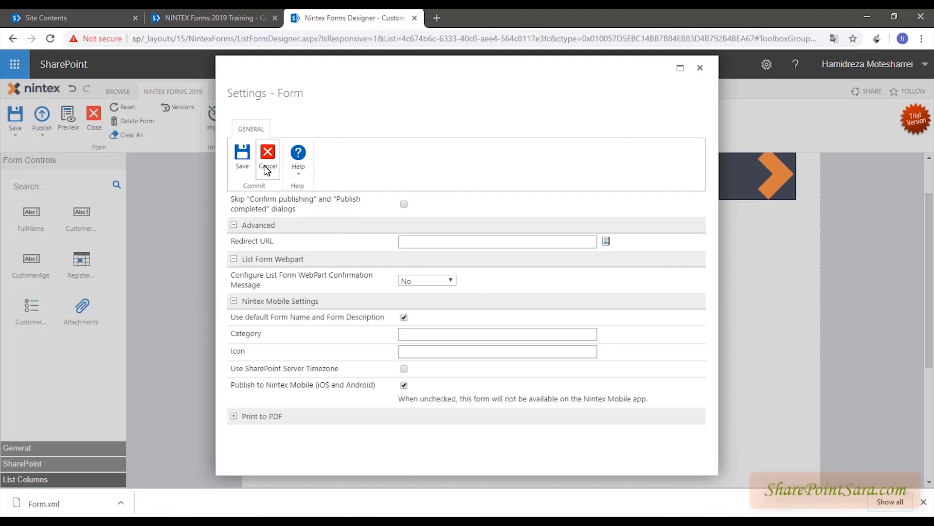
left_click(268, 154)
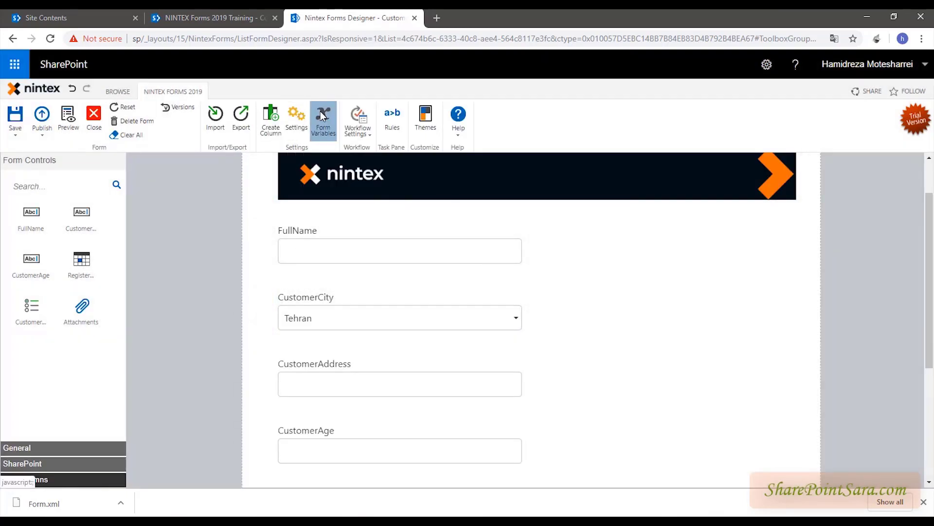
left_click(322, 119)
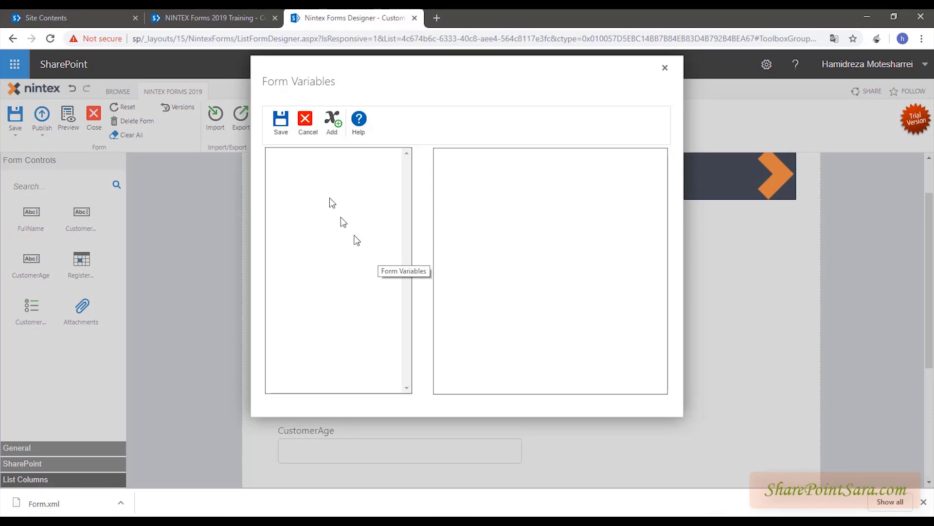
left_click(299, 131)
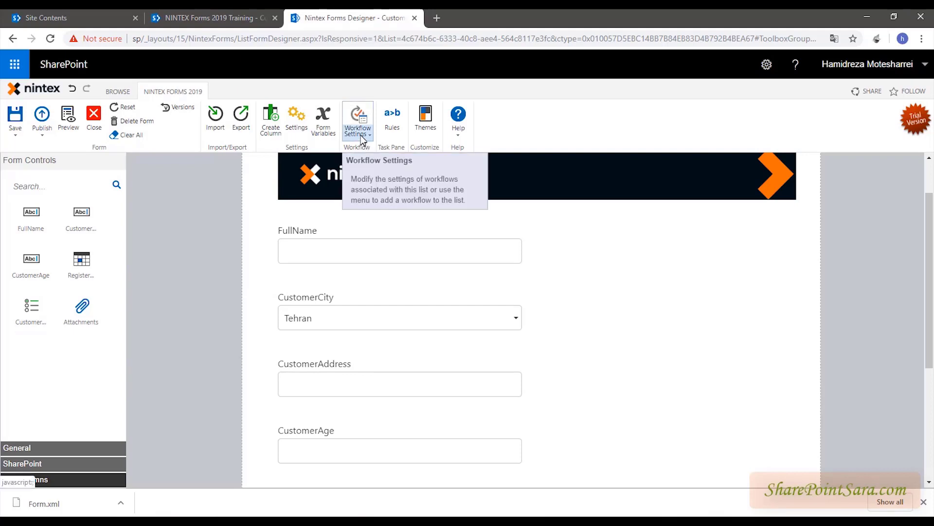
left_click(361, 140)
left_click(601, 185)
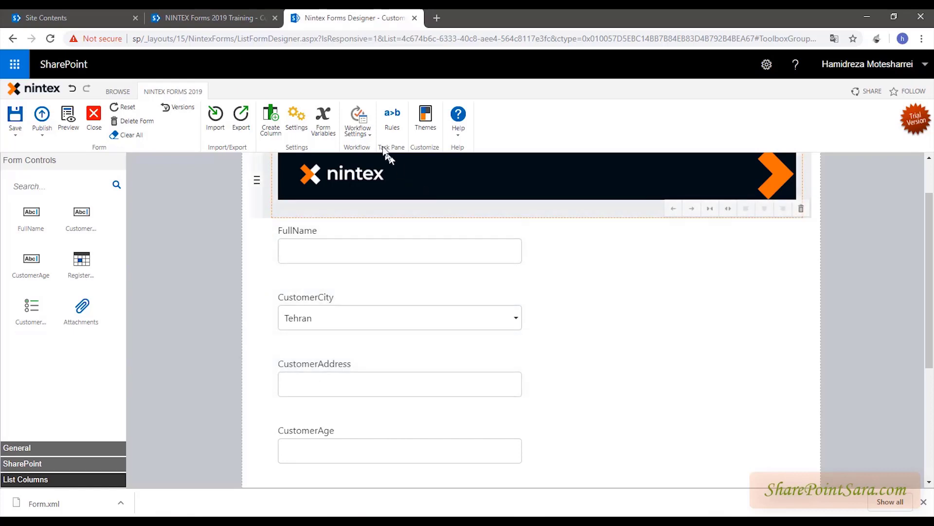
left_click(390, 121)
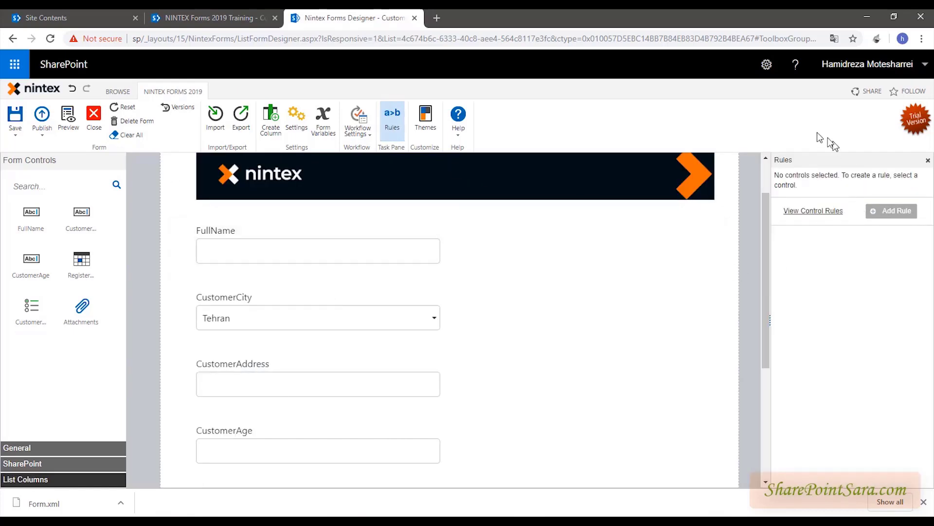
left_click(928, 161)
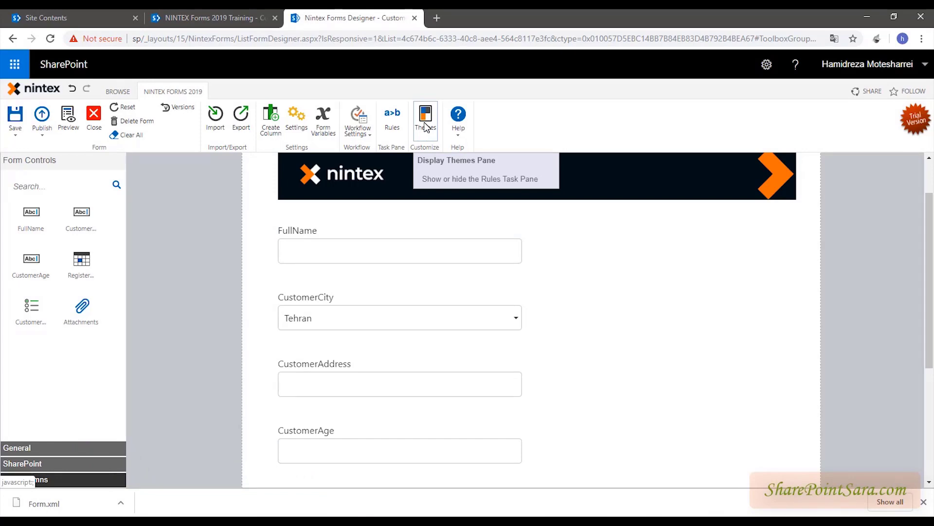
scroll(487, 244, "down", 3)
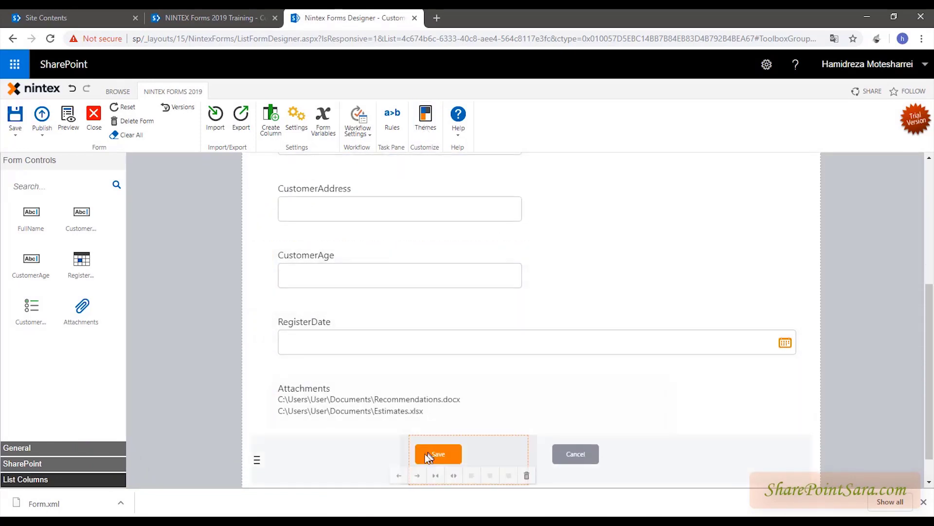
scroll(463, 360, "up", 4)
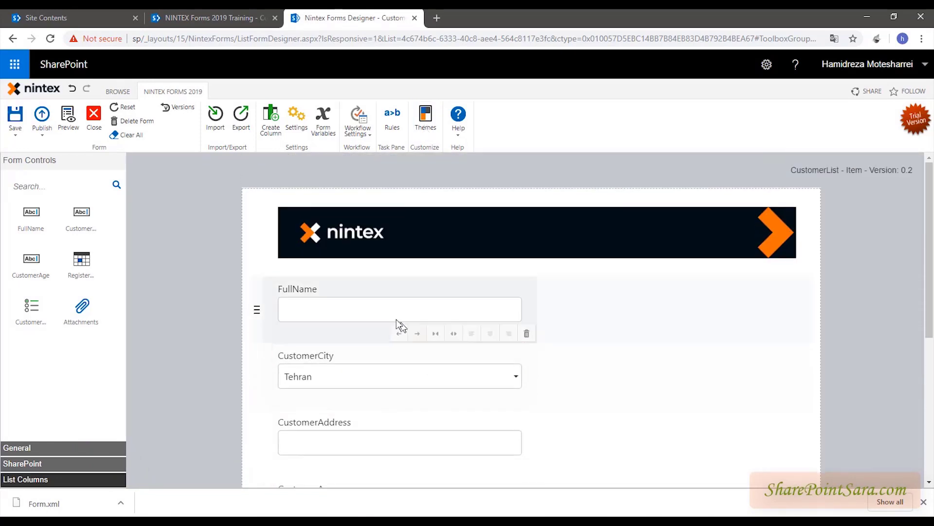
scroll(410, 326, "down", 5)
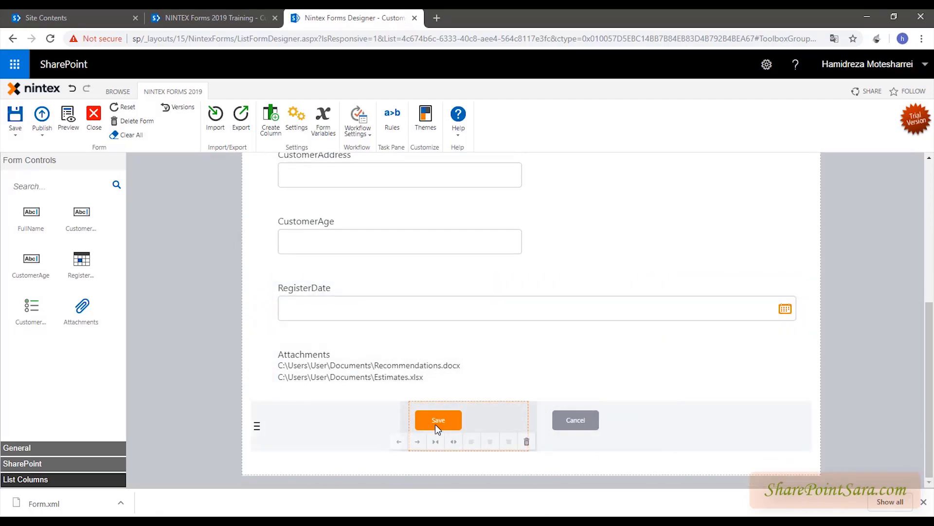
left_click(573, 420)
left_click(427, 248)
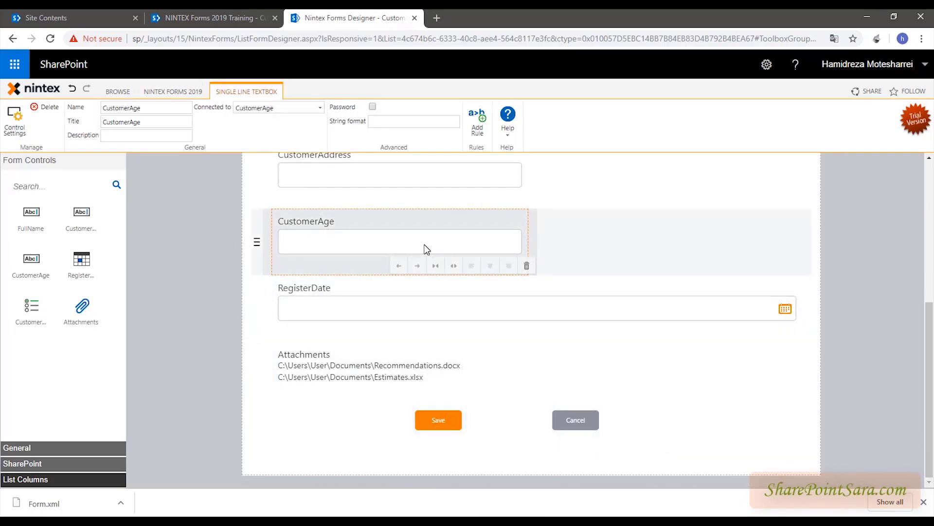
scroll(425, 316, "up", 4)
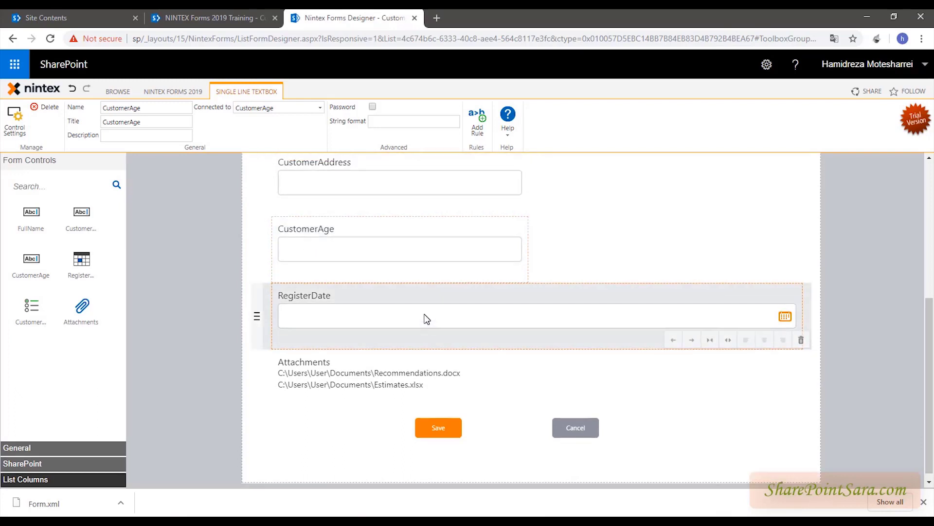
scroll(392, 288, "down", 2)
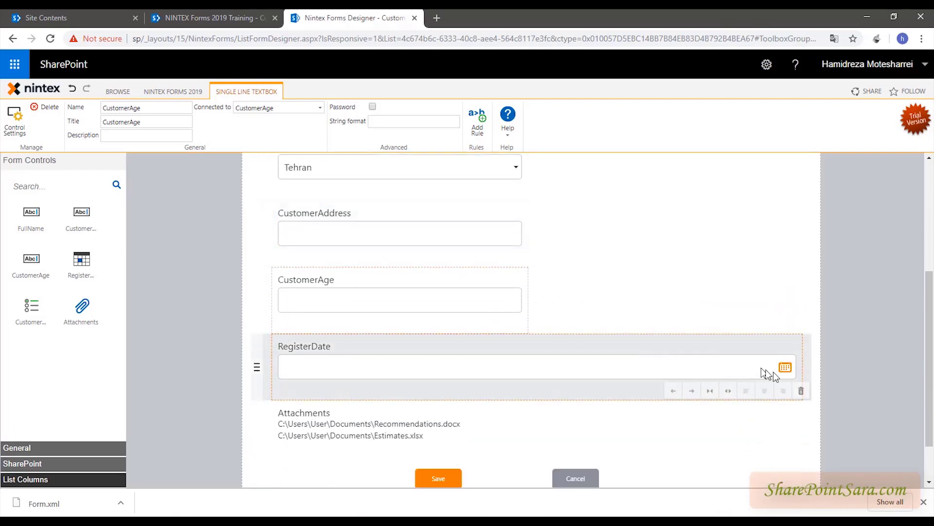
left_click(784, 368)
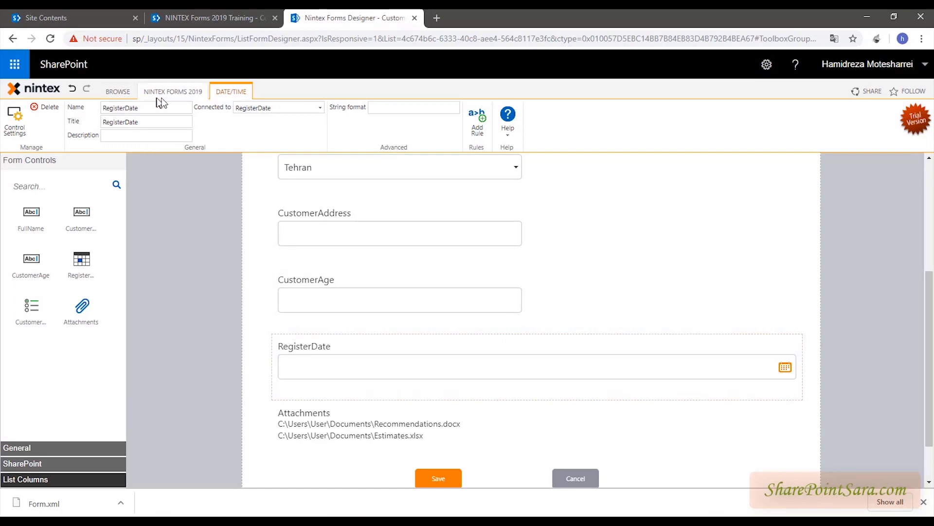
left_click(173, 92)
left_click(57, 124)
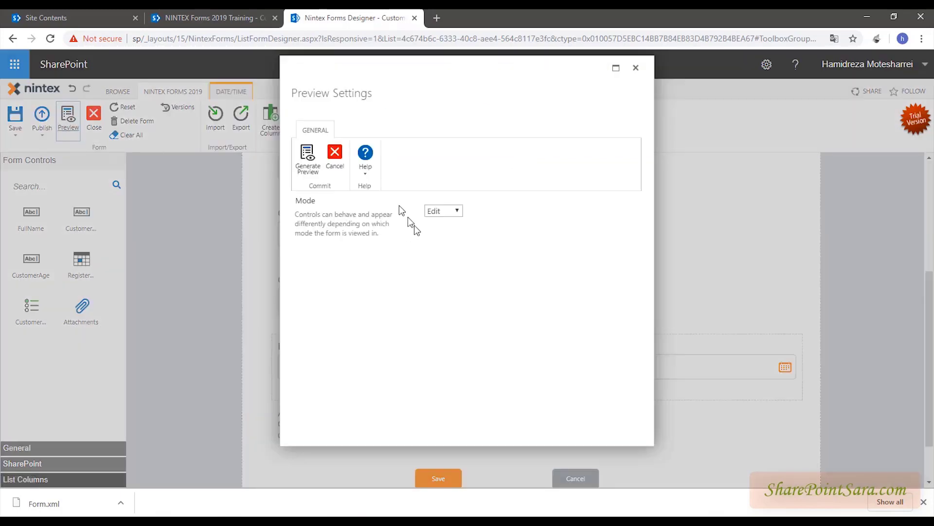
left_click(308, 156)
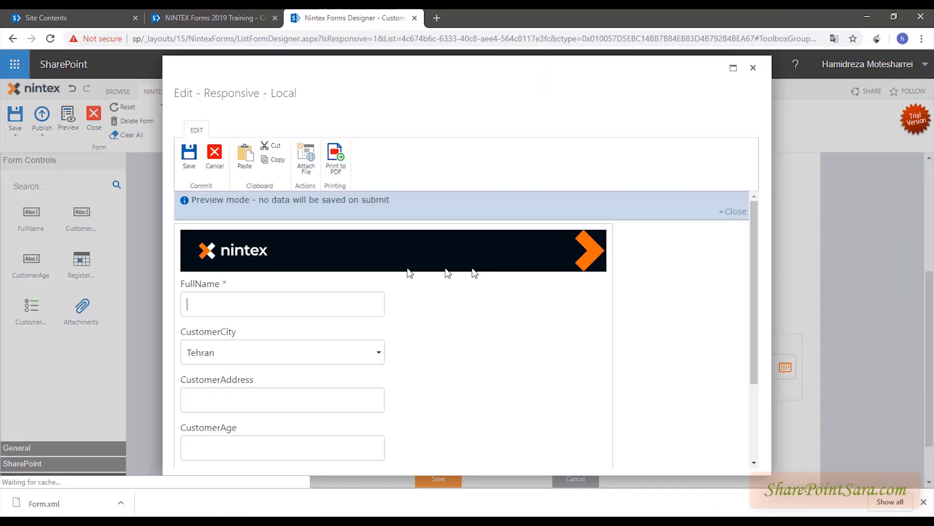
scroll(322, 296, "down", 2)
left_click(321, 239)
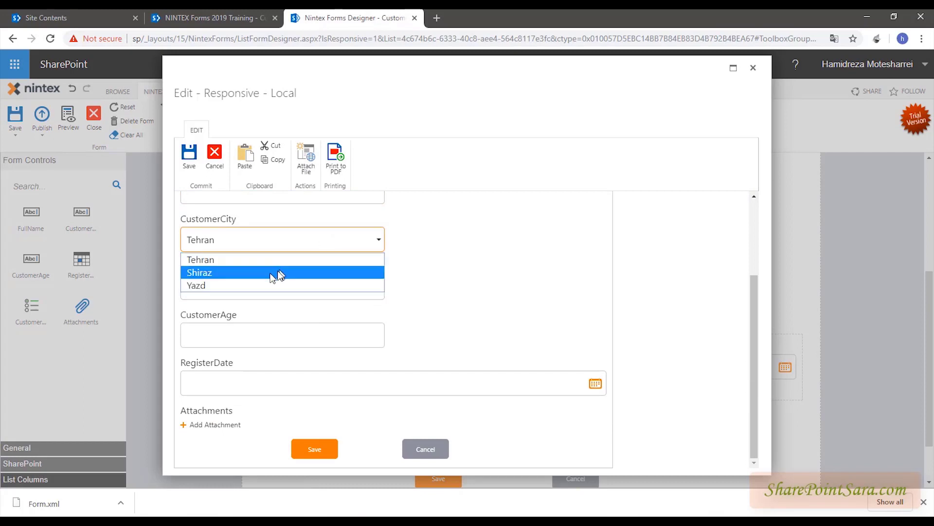
left_click(414, 242)
left_click(281, 386)
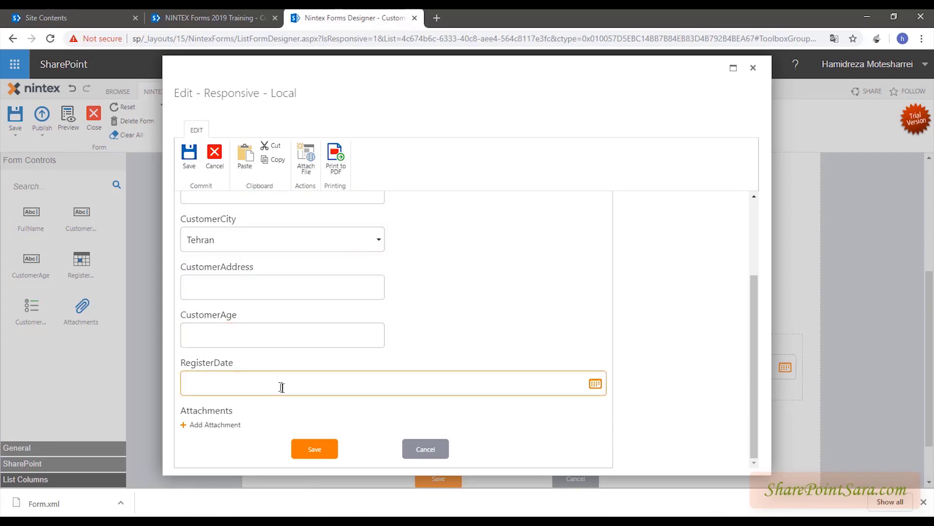
left_click(594, 384)
left_click(526, 353)
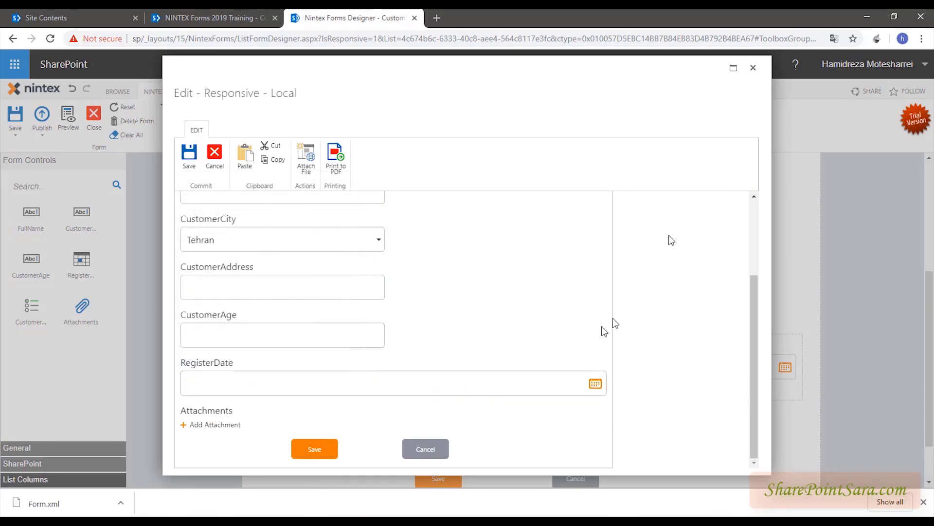
left_click(753, 68)
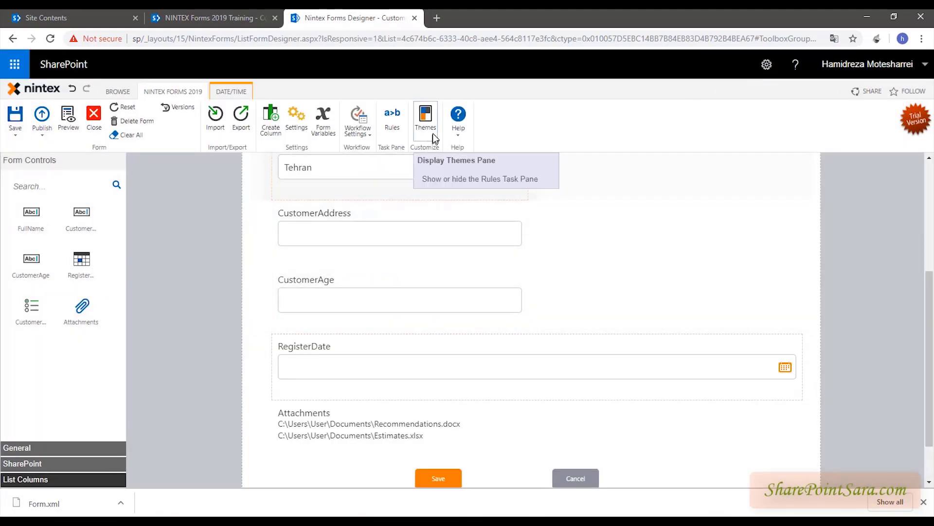
- In the theme settings, set a brown Primary colour and a blue Secondary colour
left_click(428, 118)
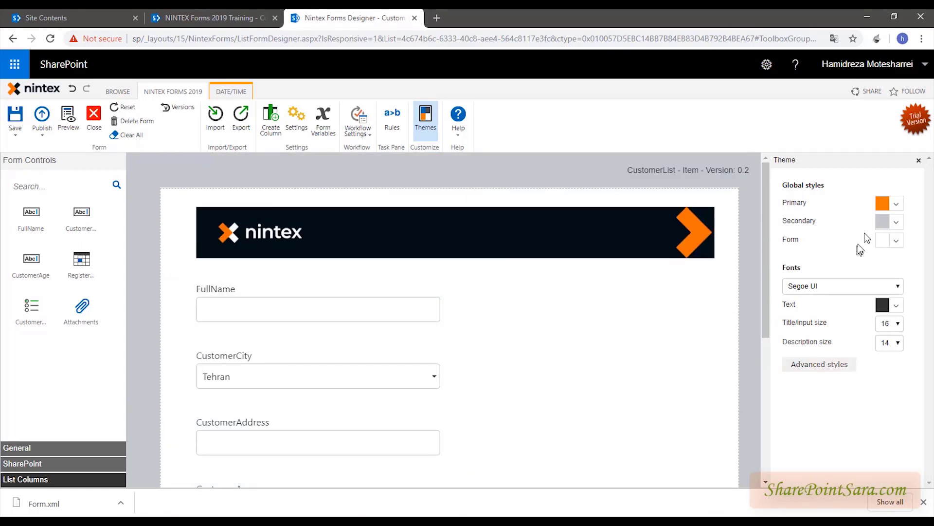
left_click(897, 204)
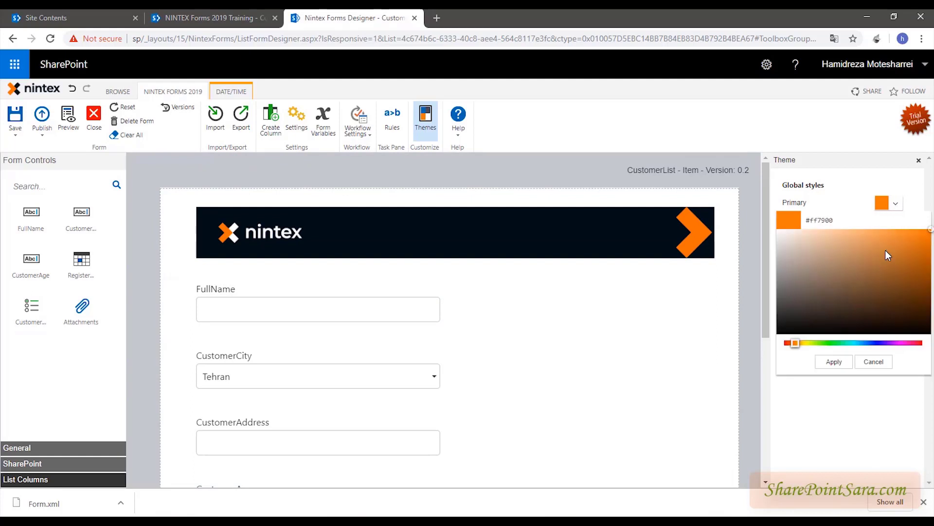
scroll(532, 292, "down", 5)
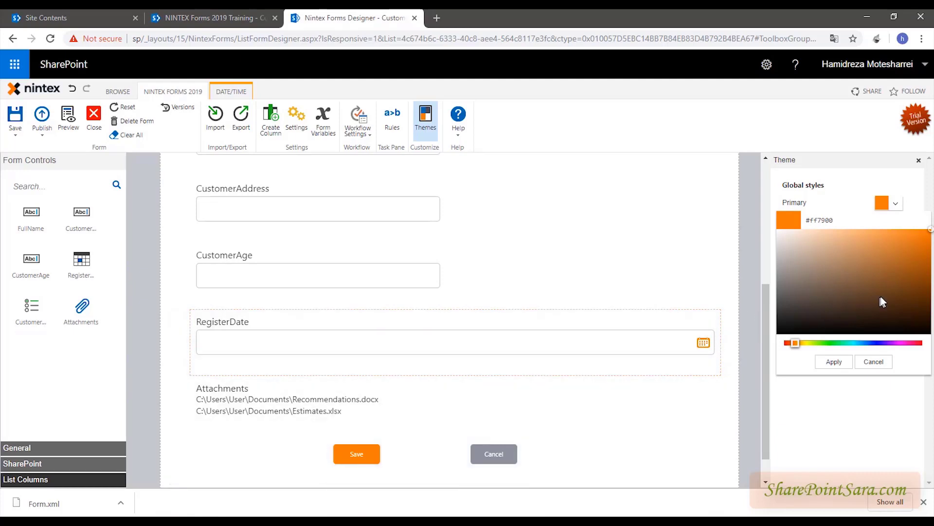
mouse_move(883, 296)
left_mouse_down()
mouse_move(897, 303)
mouse_move(890, 283)
mouse_move(902, 290)
left_mouse_up()
left_click(836, 362)
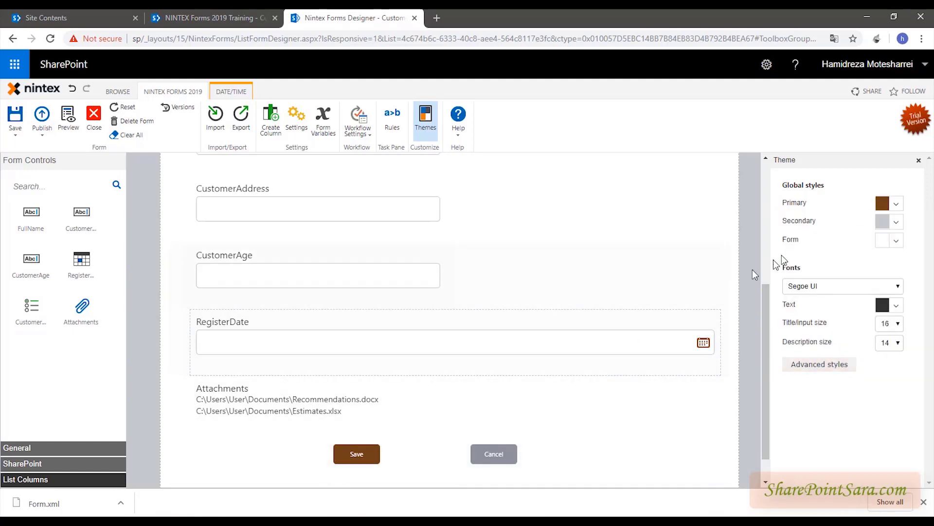
left_click(897, 223)
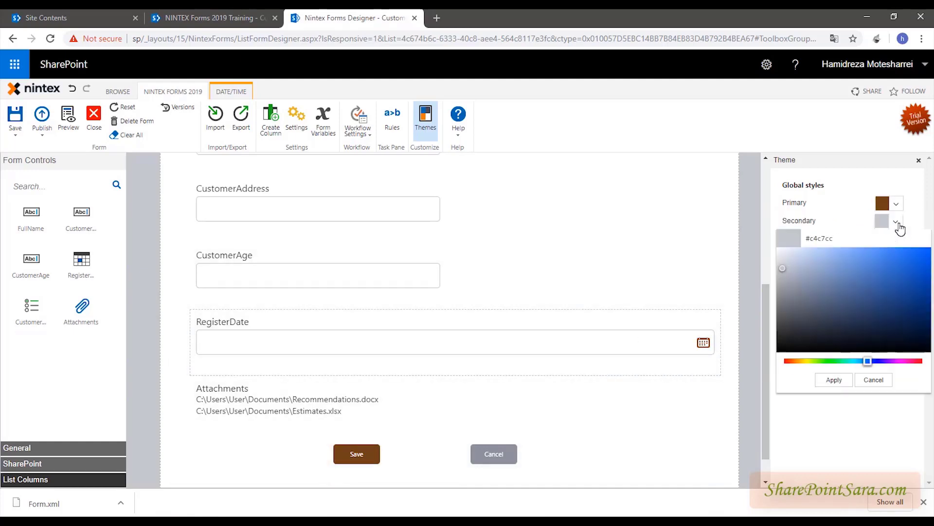
left_click(867, 271)
left_click(835, 380)
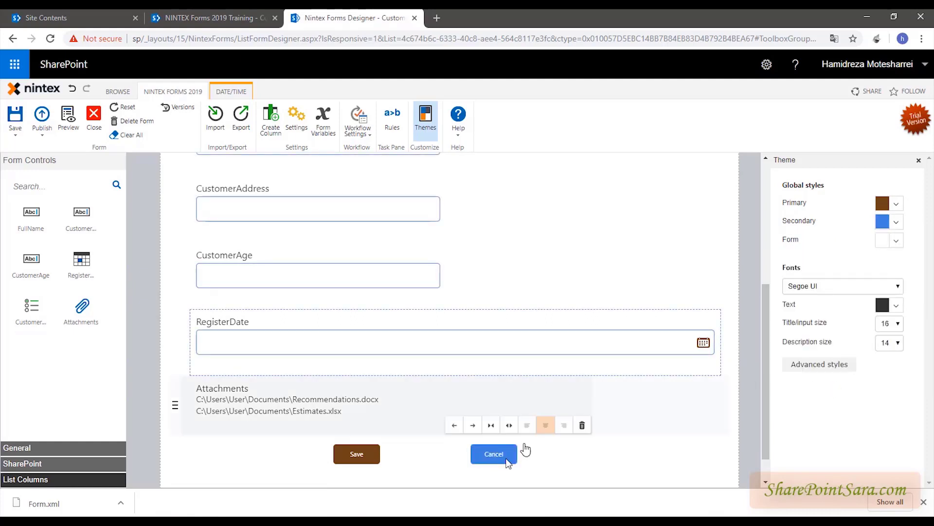
- Keep Segoe UI as the font and change the Text colour to dark brown
left_click(828, 287)
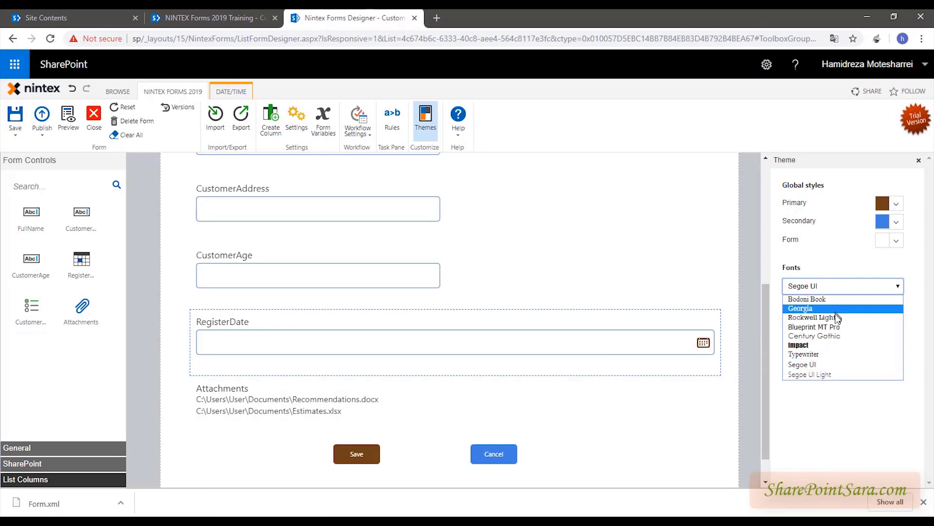
left_click(840, 424)
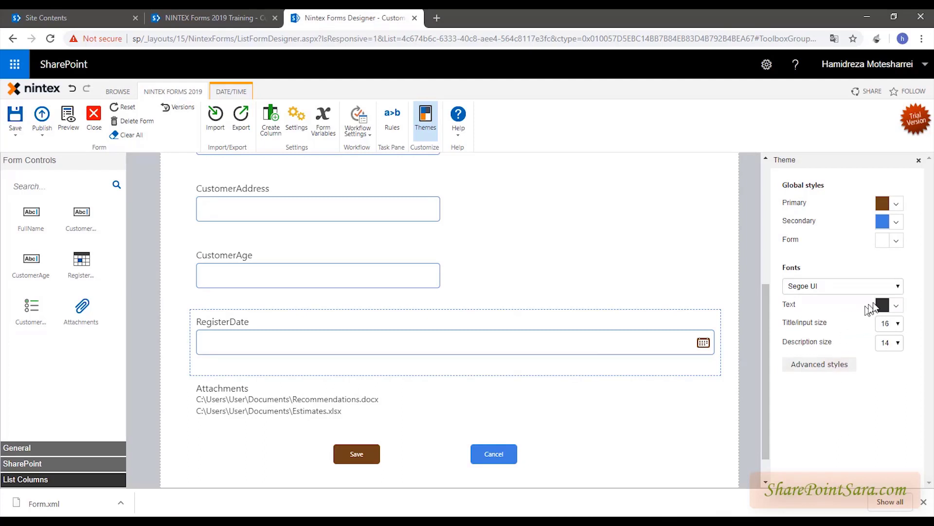
left_click(895, 305)
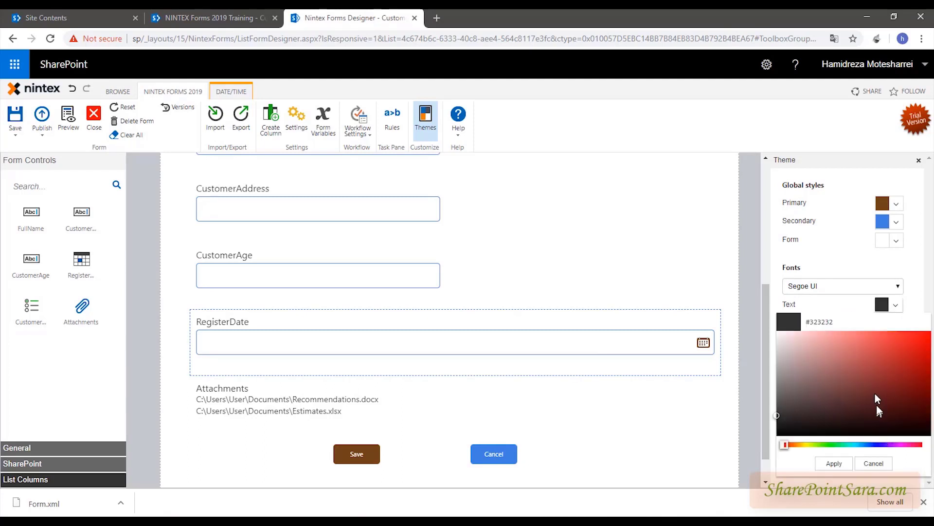
left_click_drag(875, 393, 823, 412)
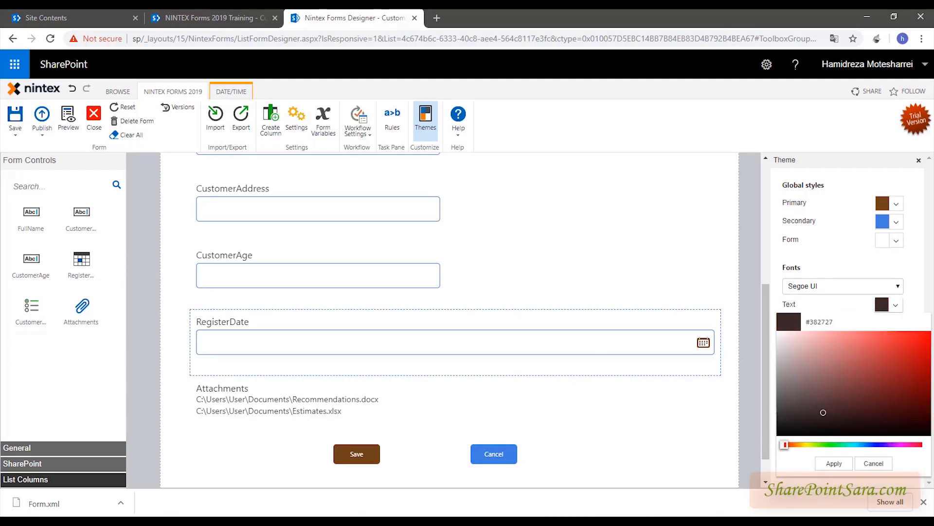
left_click(834, 463)
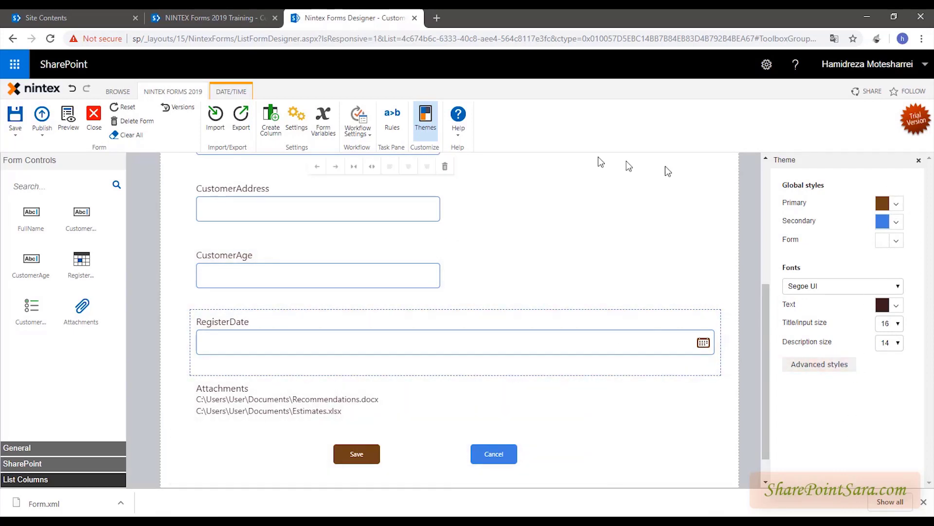
- Dismiss the browser download bar and Help dropdown, then close the Theme pane
left_click(425, 120)
left_click(425, 120)
scroll(761, 452, "down", 1)
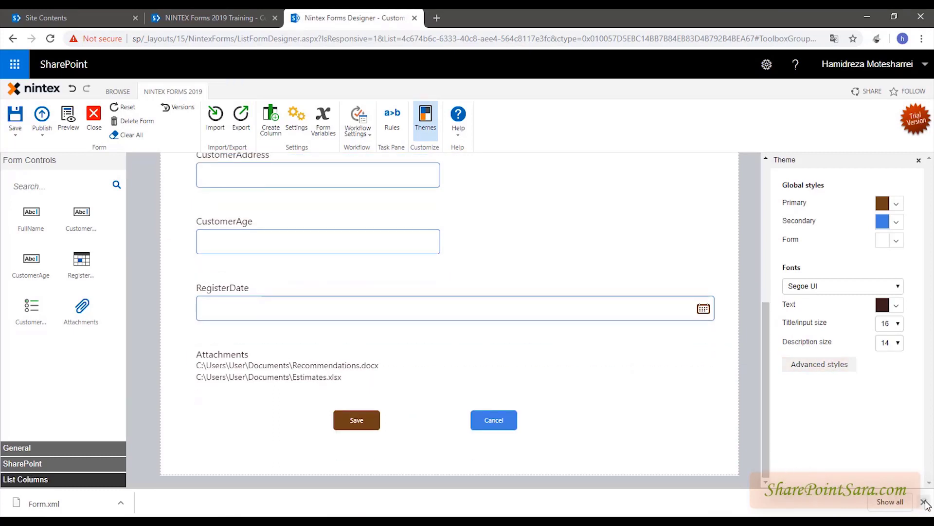
left_click(924, 501)
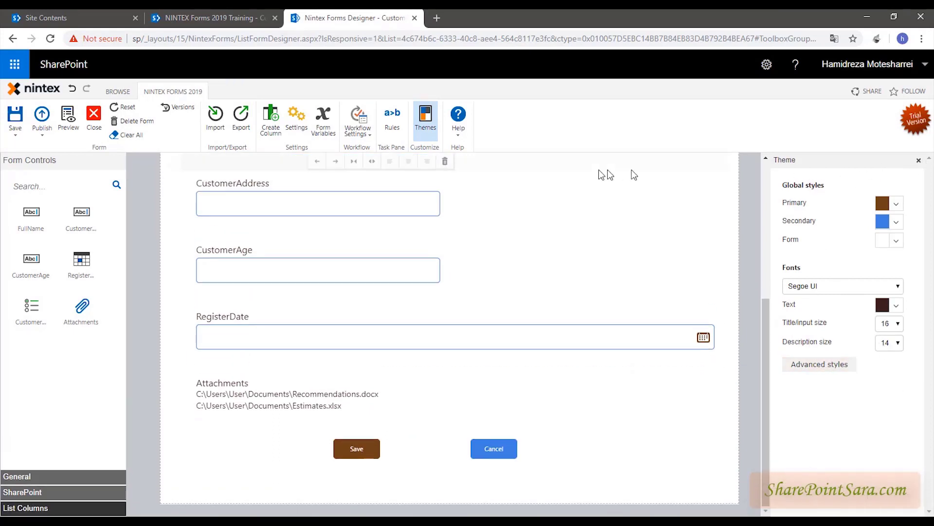
left_click(458, 137)
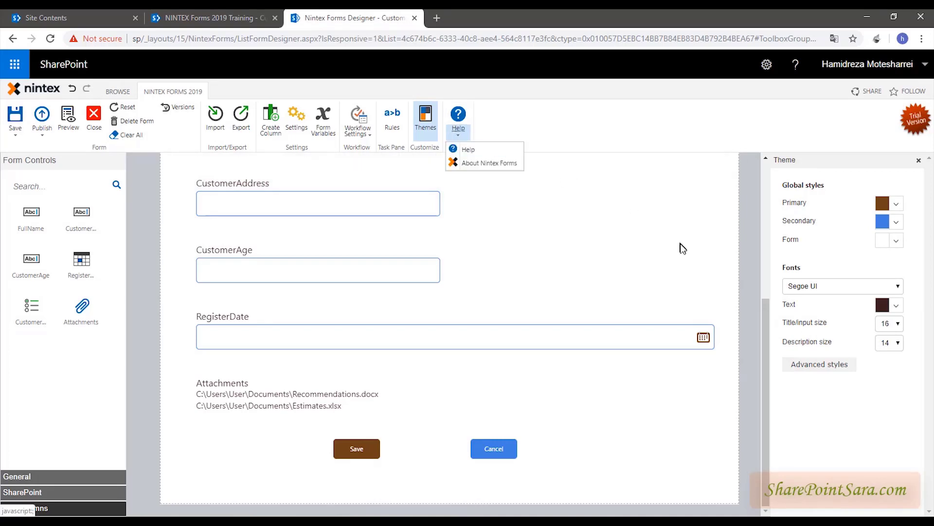
left_click(669, 250)
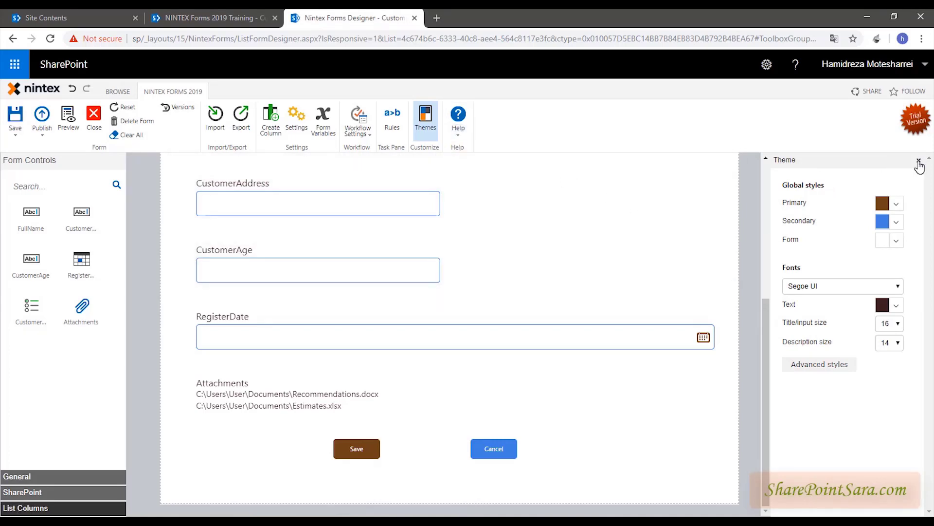
left_click(919, 160)
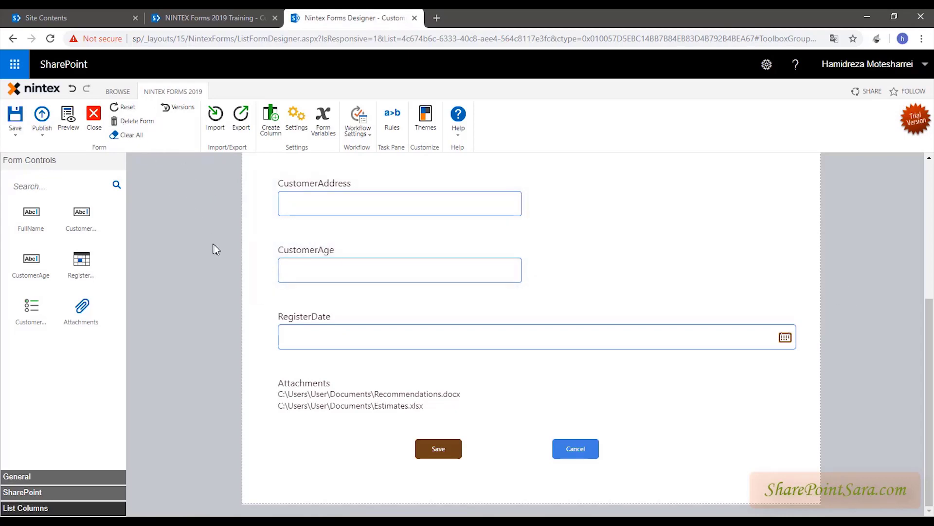
- Undo both theme changes, compare via Redo, undo again, and close the designer
left_click(74, 89)
left_click(74, 90)
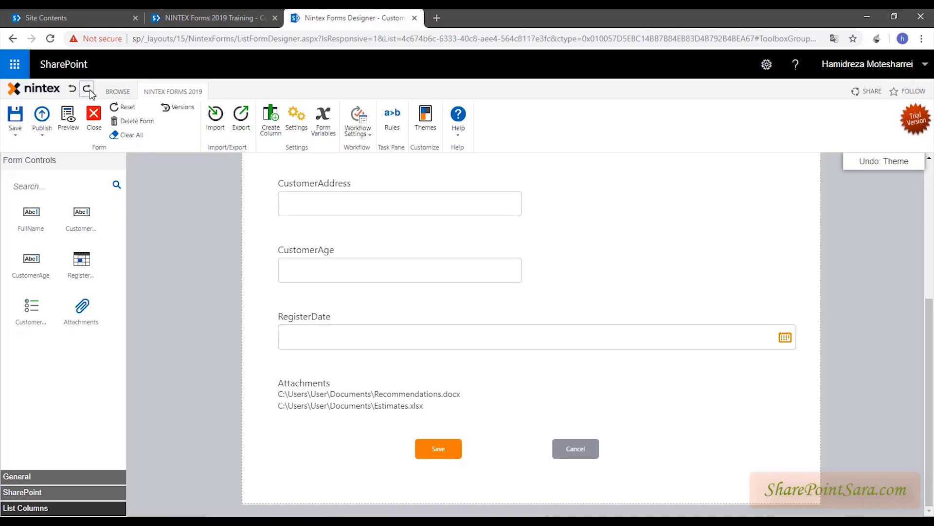
left_click(87, 88)
left_click(74, 90)
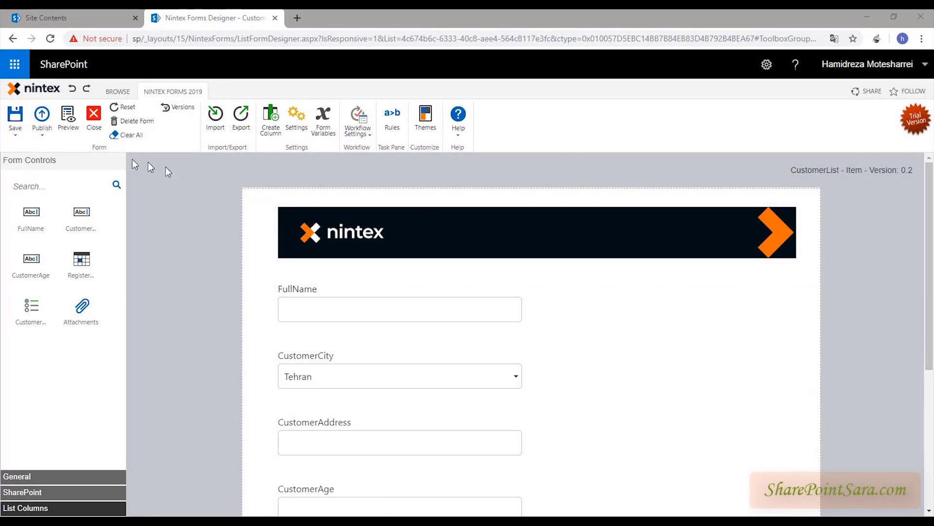
left_click(94, 116)
- Confirm leaving the designer, create a Custom List named CityList, and open it
left_click(523, 138)
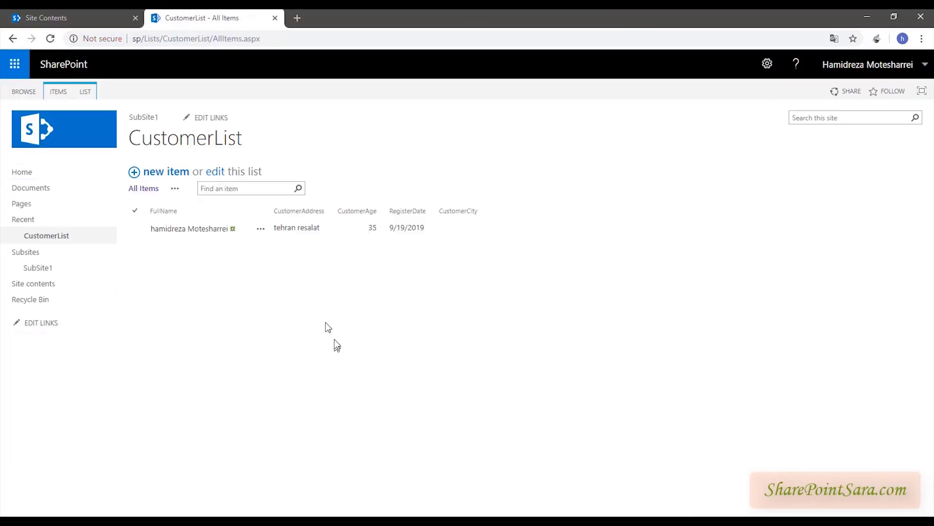
left_click(768, 65)
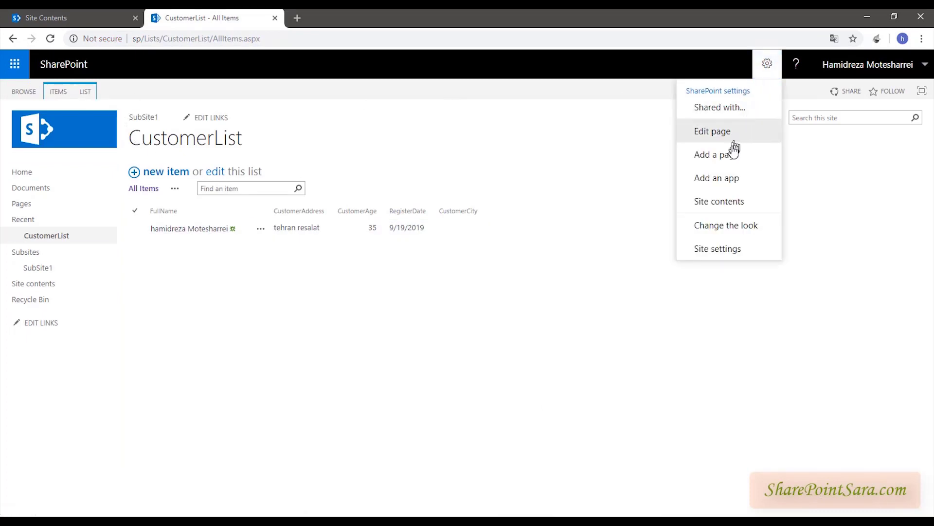
left_click(732, 180)
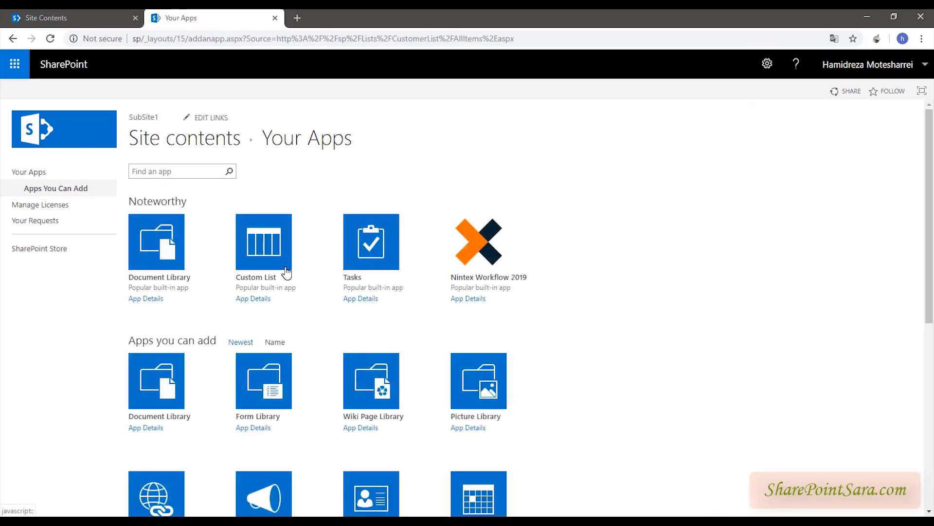
left_click(286, 266)
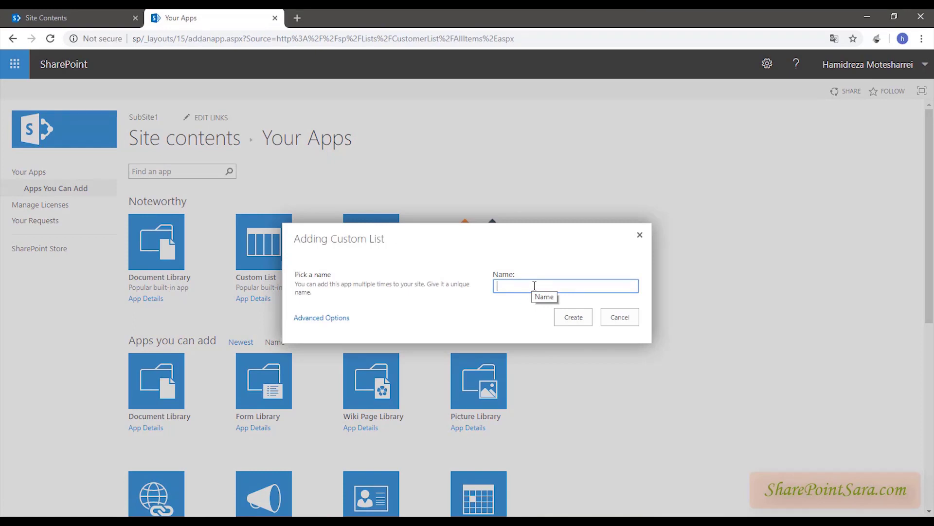
type("CityList")
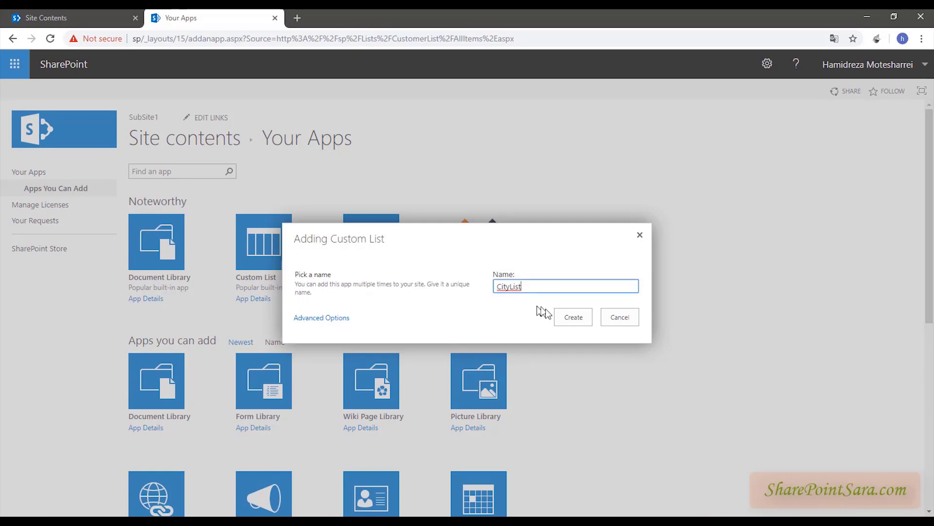
left_click(580, 323)
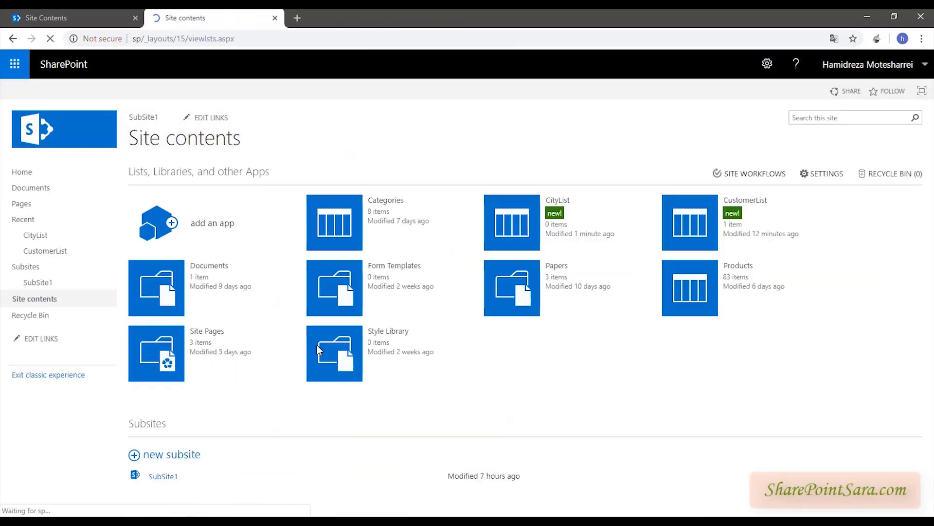
left_click(511, 224)
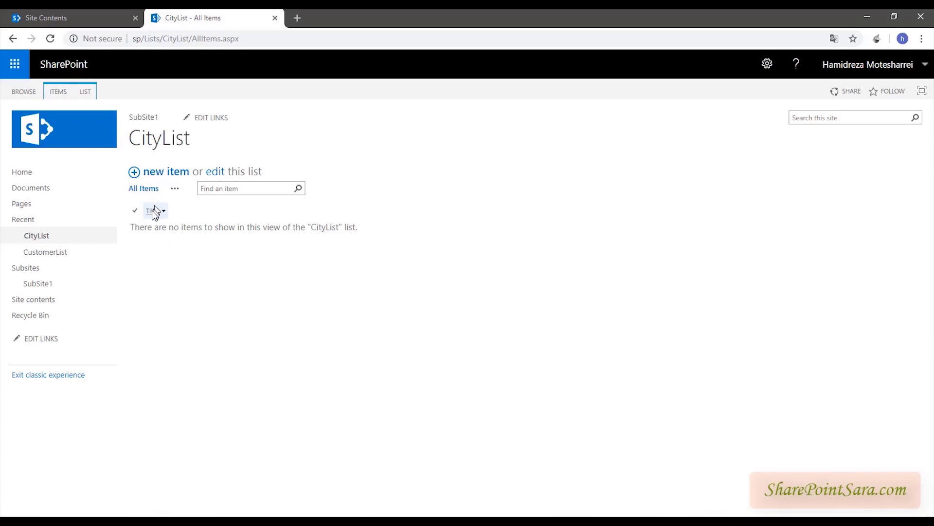
- Create a Number column named CityCode from the LIST ribbon tab
left_click(55, 89)
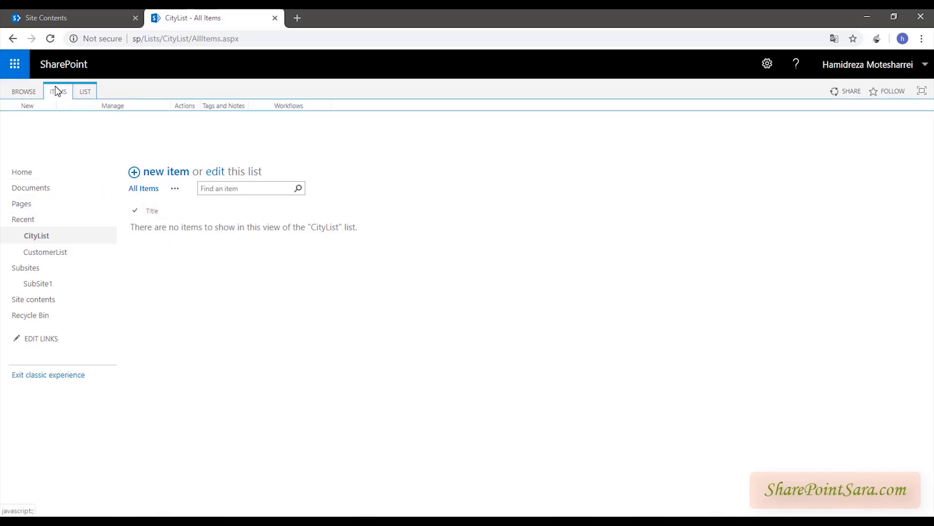
left_click(87, 93)
left_click(119, 122)
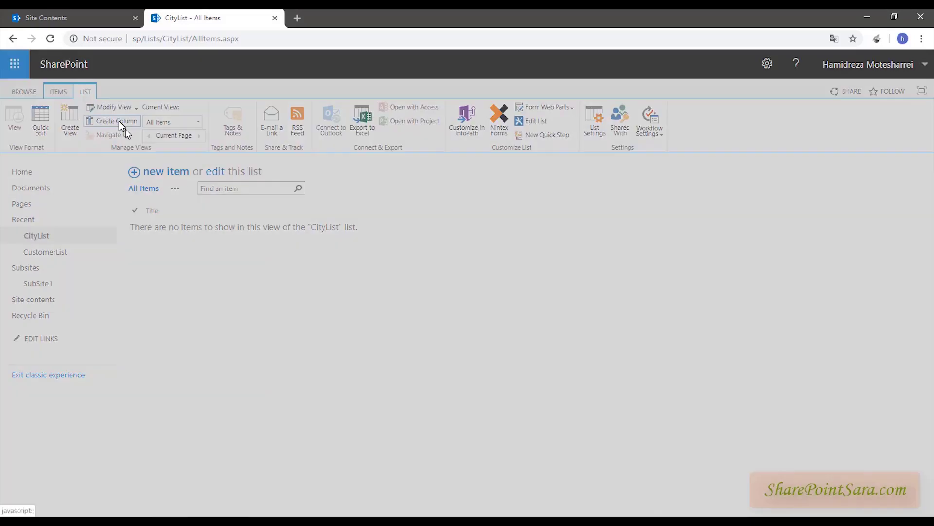
type("CityCode")
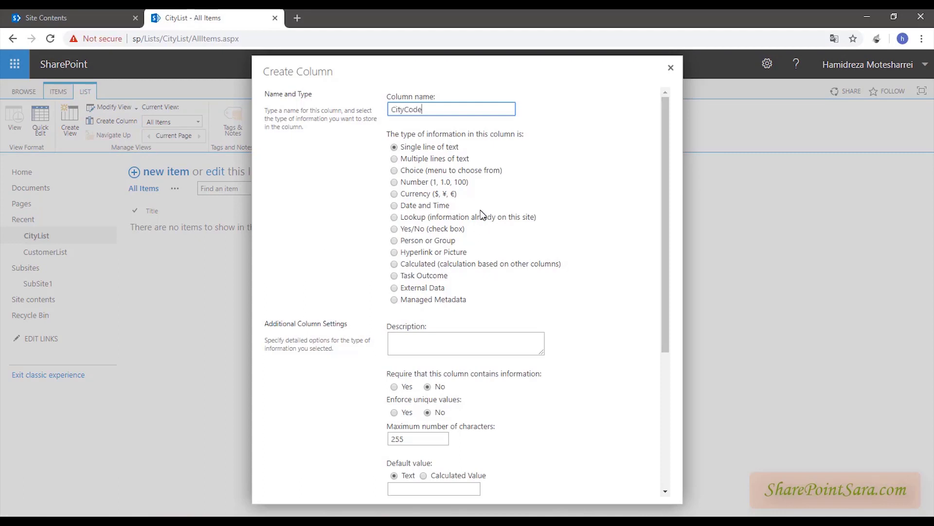
left_click(394, 182)
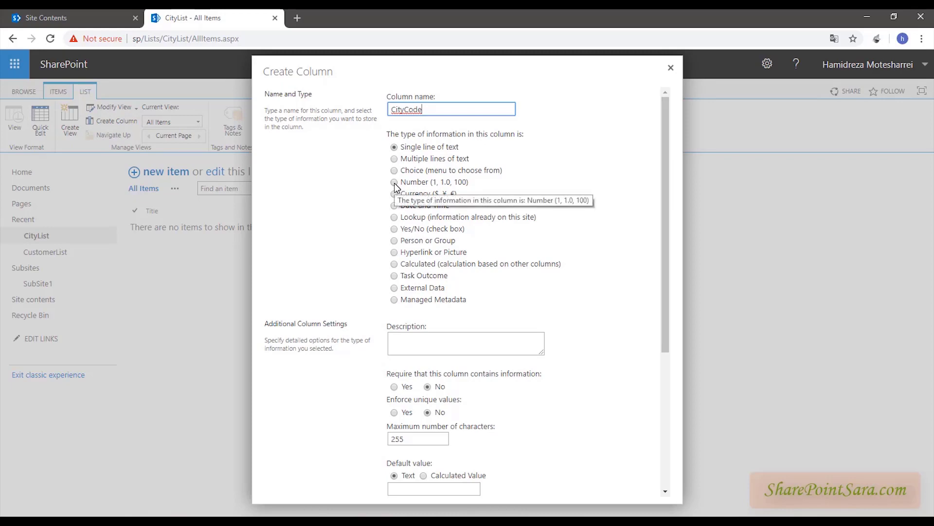
scroll(430, 282, "down", 6)
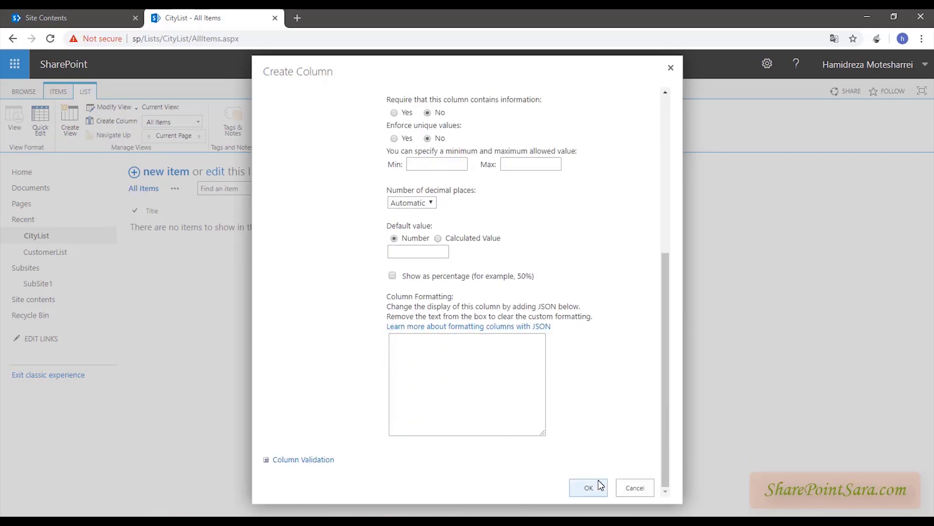
left_click(600, 484)
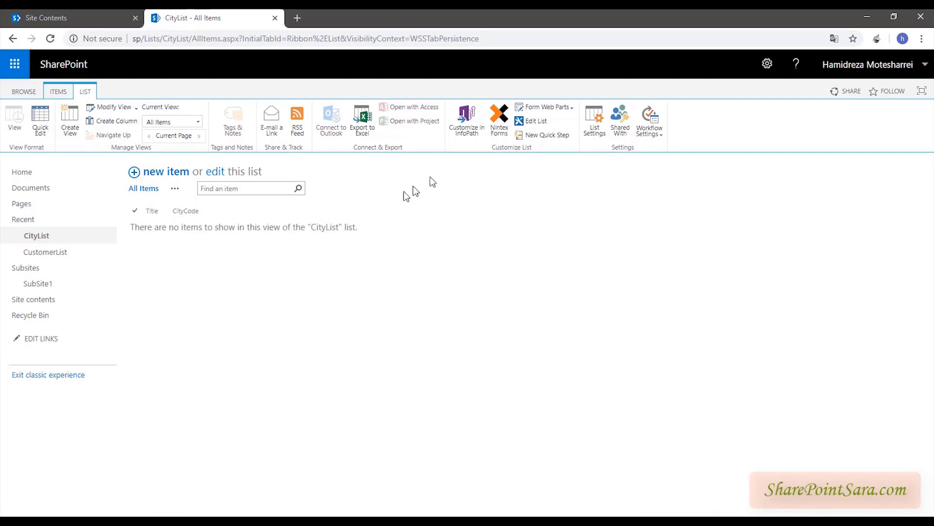
- Open CityList in the fixed-width classic designer and expand the List Columns and SharePoint control groups
left_click(500, 122)
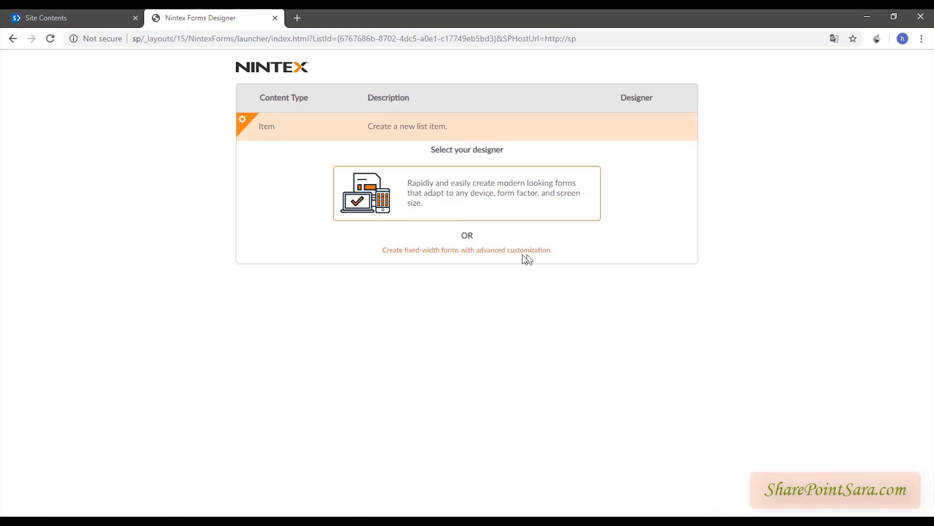
left_click(477, 254)
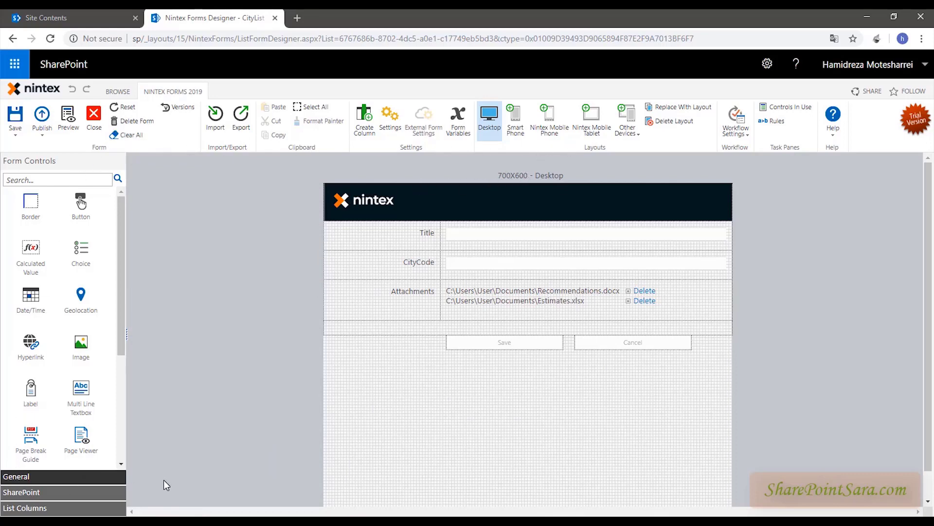
left_click(32, 508)
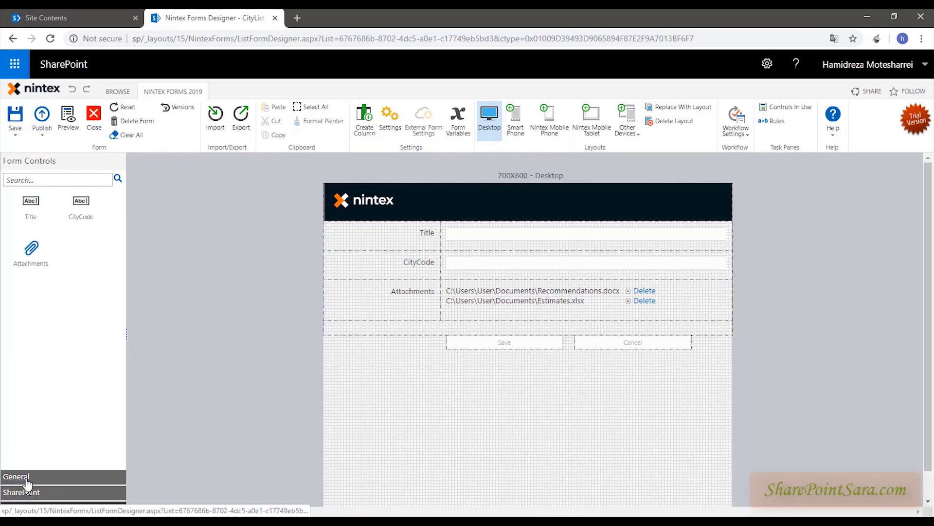
left_click(24, 493)
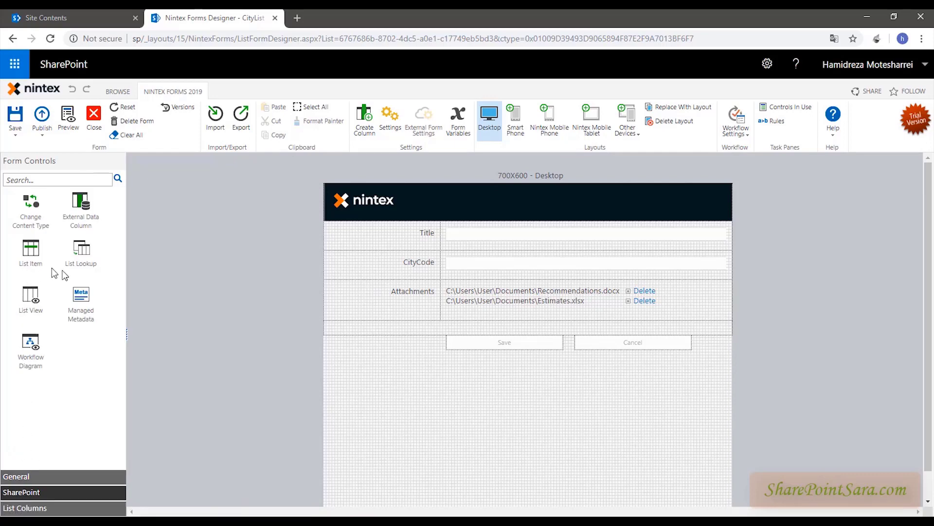
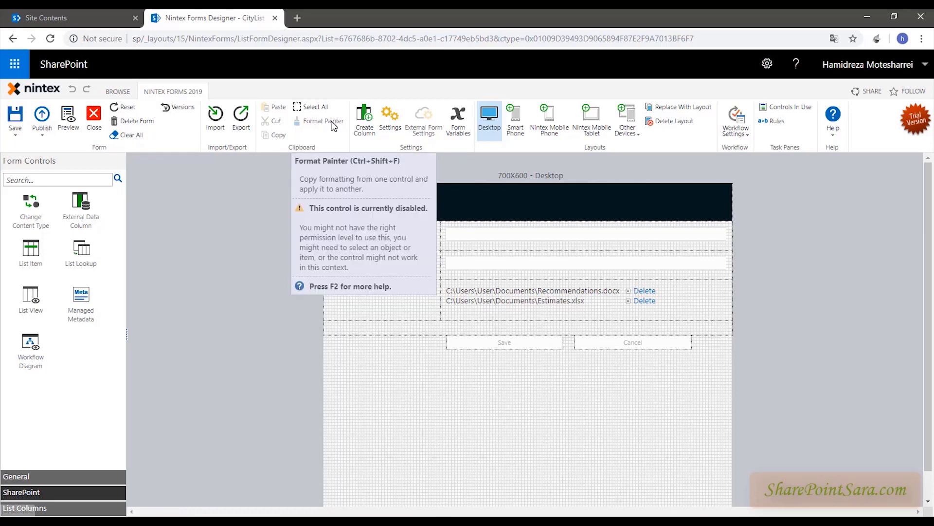
- Select the CityCode field and reload the form in the Desktop layout
left_click(465, 265)
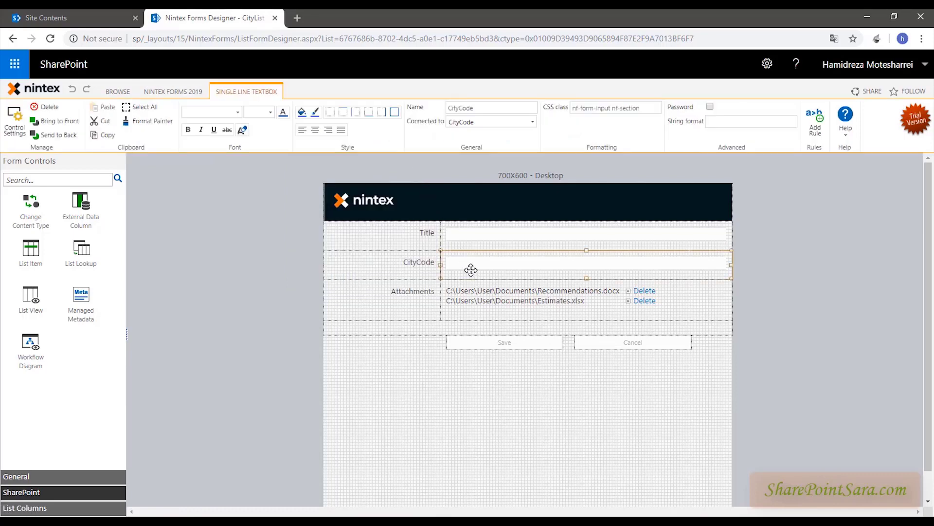
left_click(195, 92)
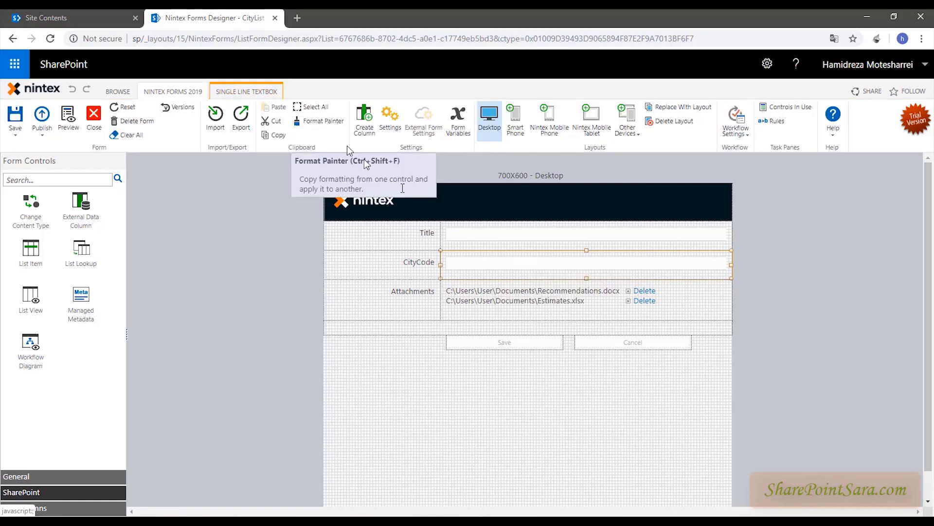
mouse_move(519, 233)
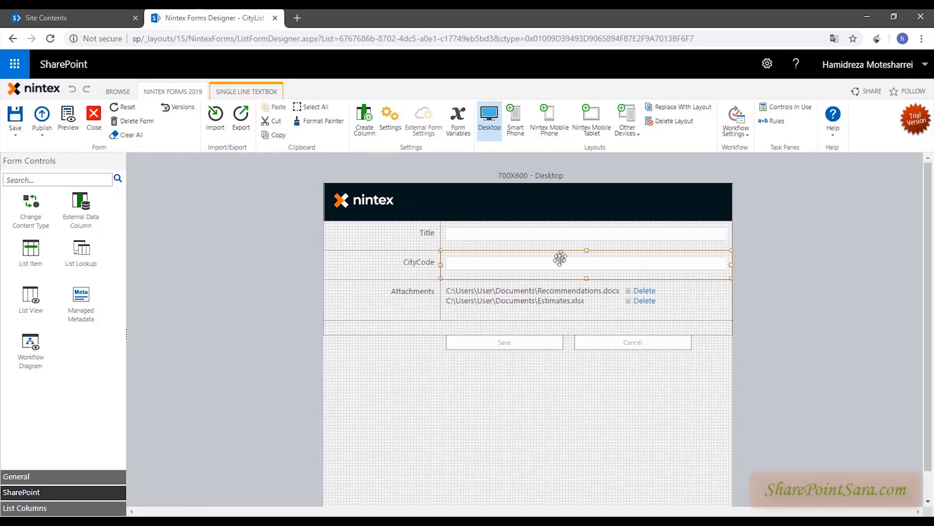
mouse_move(547, 263)
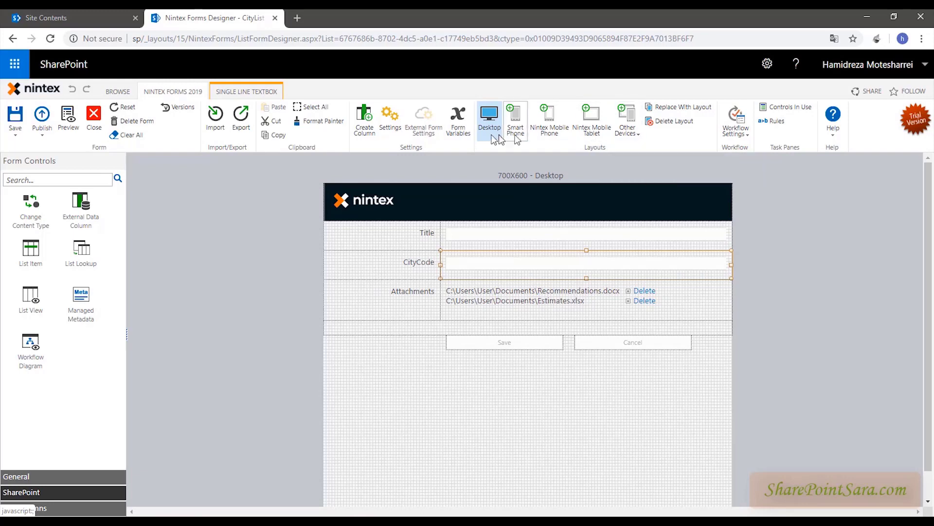
left_click(486, 134)
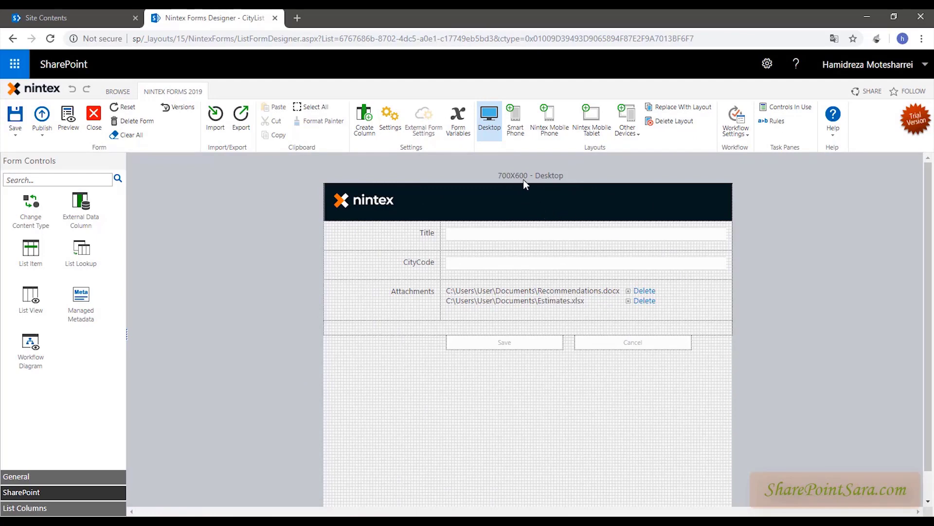
- Preview the form in the Smart Phone, Nintex Mobile Phone and Nintex Mobile Tablet layouts
left_click(507, 118)
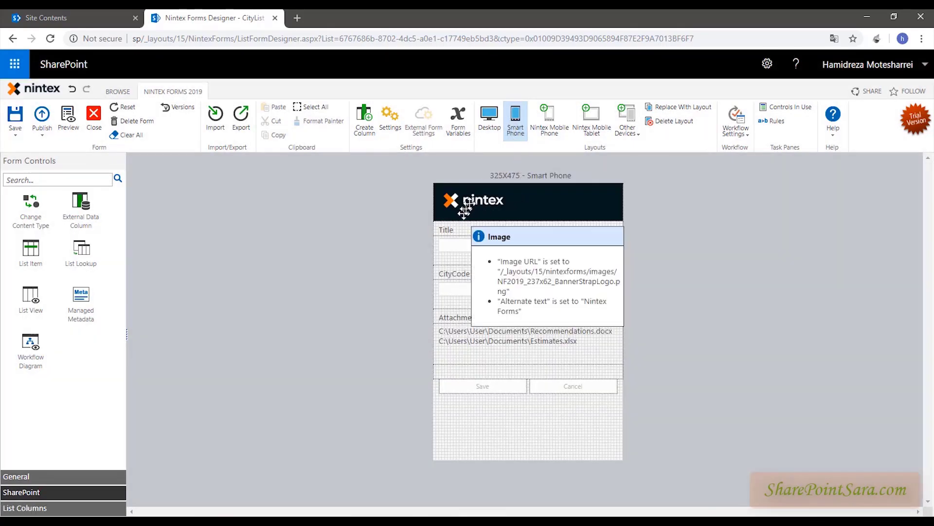
left_click(542, 128)
left_click(480, 357)
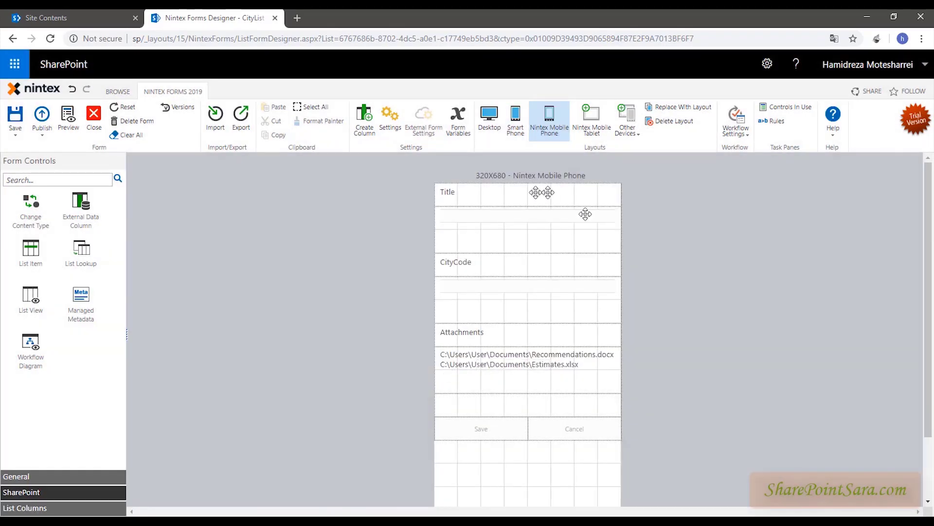
left_click(581, 112)
left_click(476, 351)
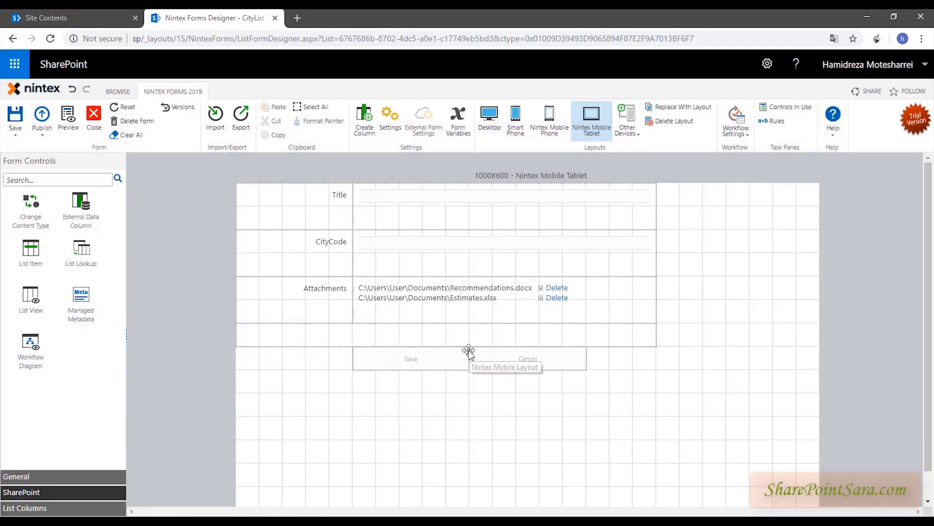
- Preview the iPhone, Android, iPad and Windows Phone layouts, then return to Desktop
left_click(632, 134)
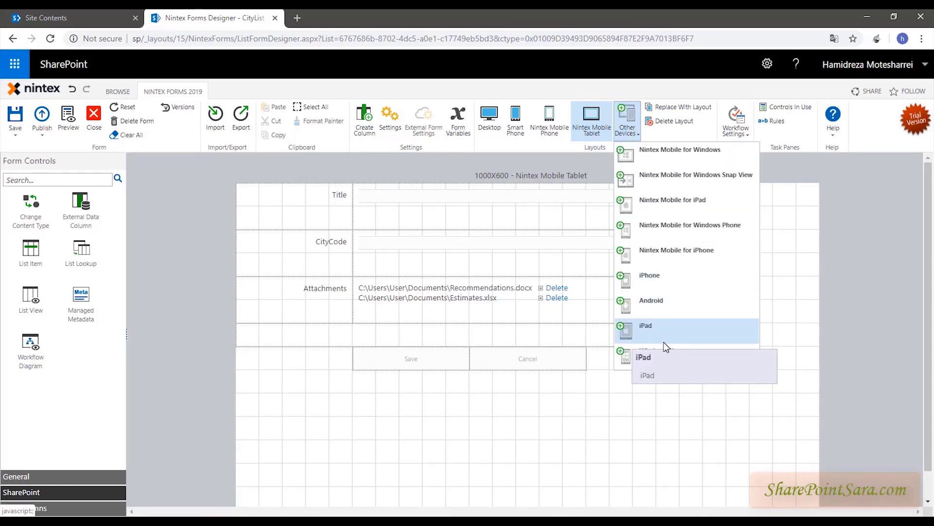
left_click(659, 275)
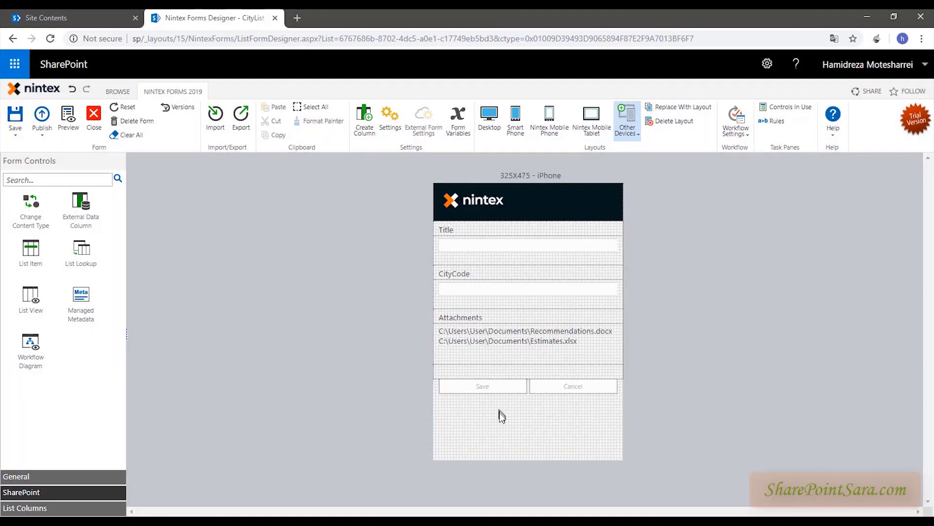
left_click(632, 123)
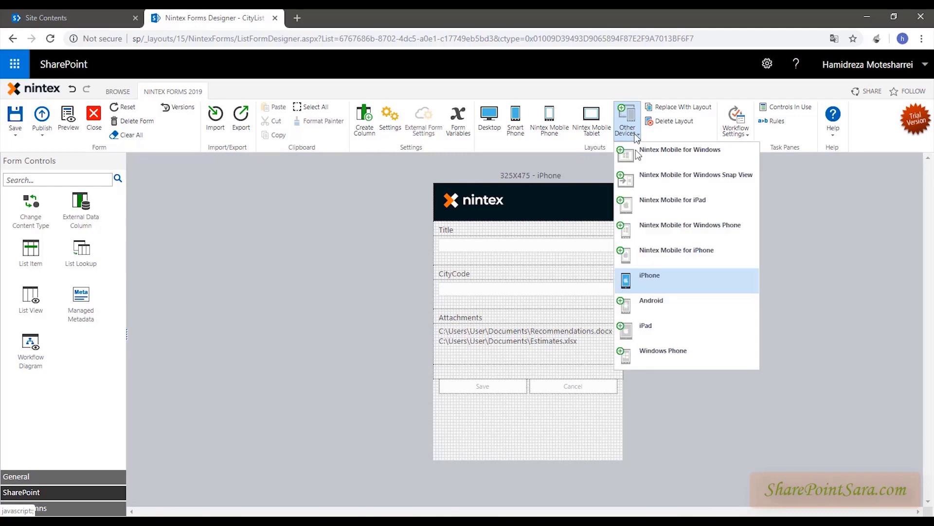
left_click(657, 314)
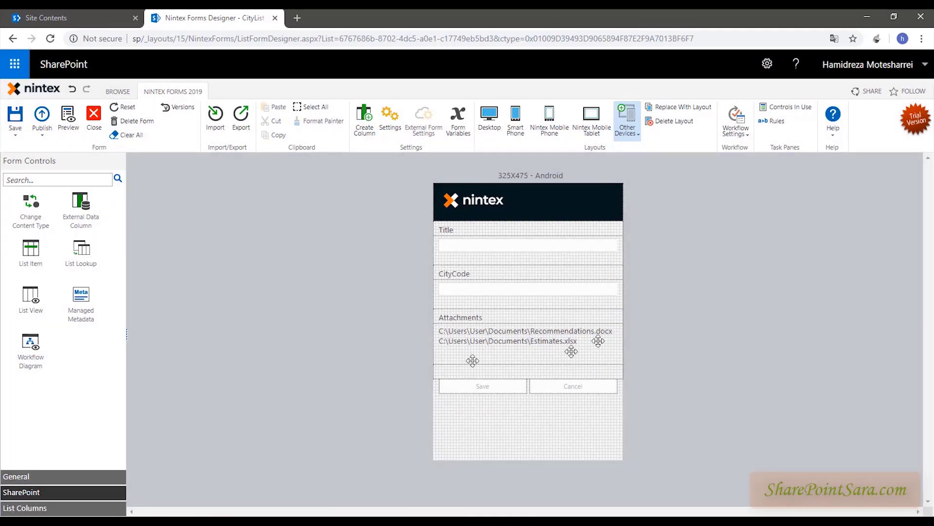
left_click(628, 122)
left_click(630, 329)
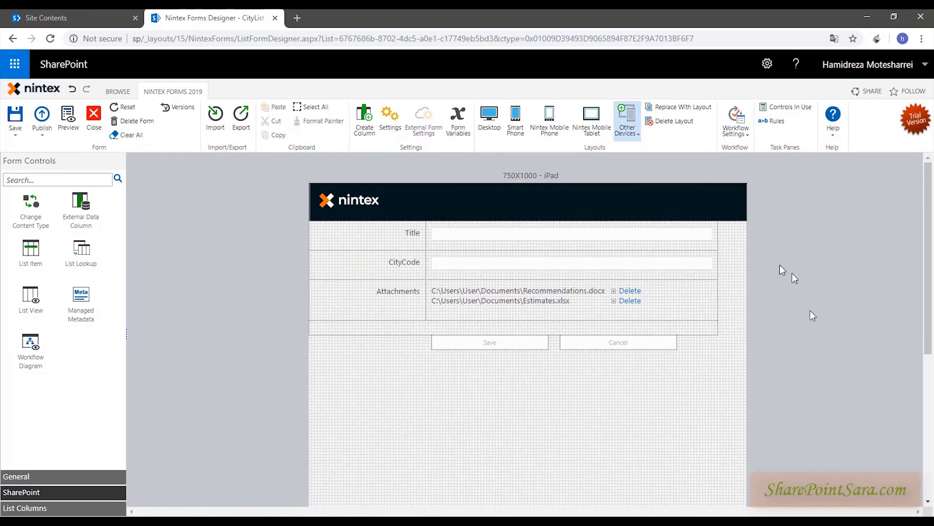
left_click(641, 137)
left_click(661, 355)
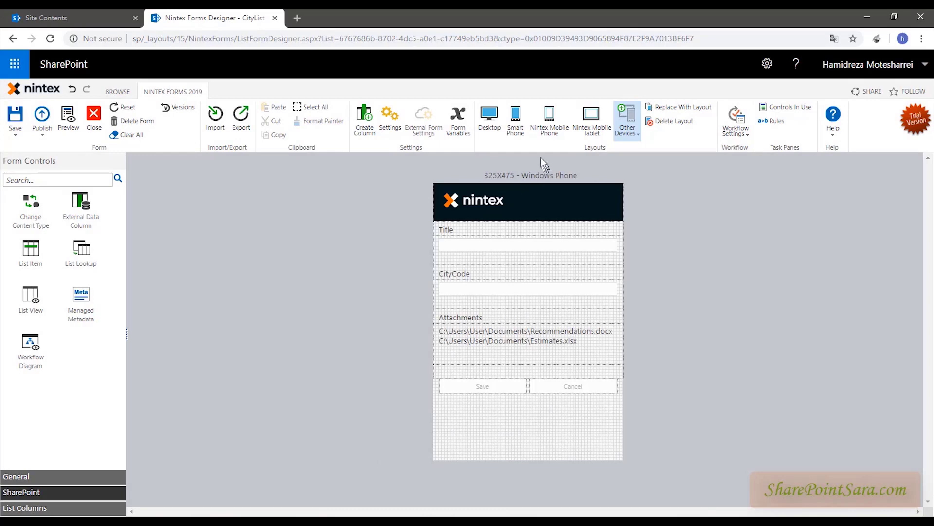
left_click(489, 119)
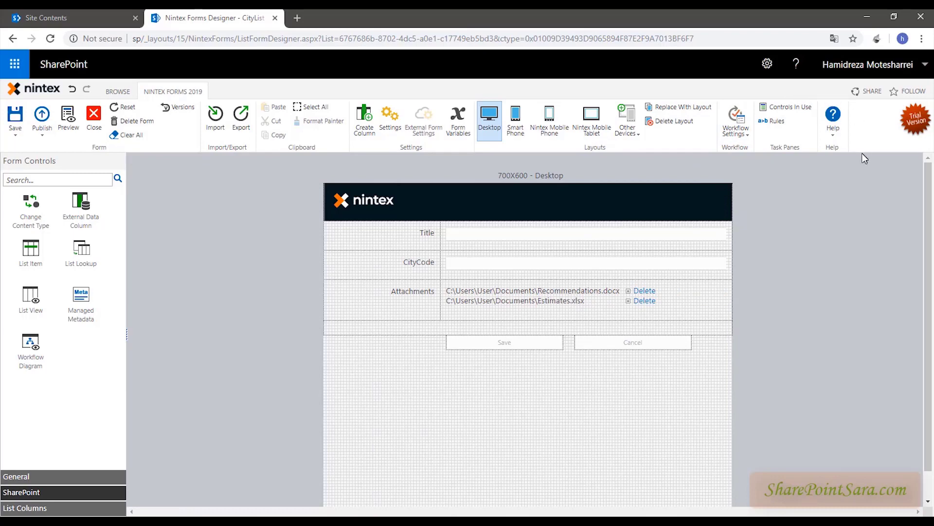
- Inspect the controls-in-use panel and its filter options for CityCode, then hide it
left_click(781, 105)
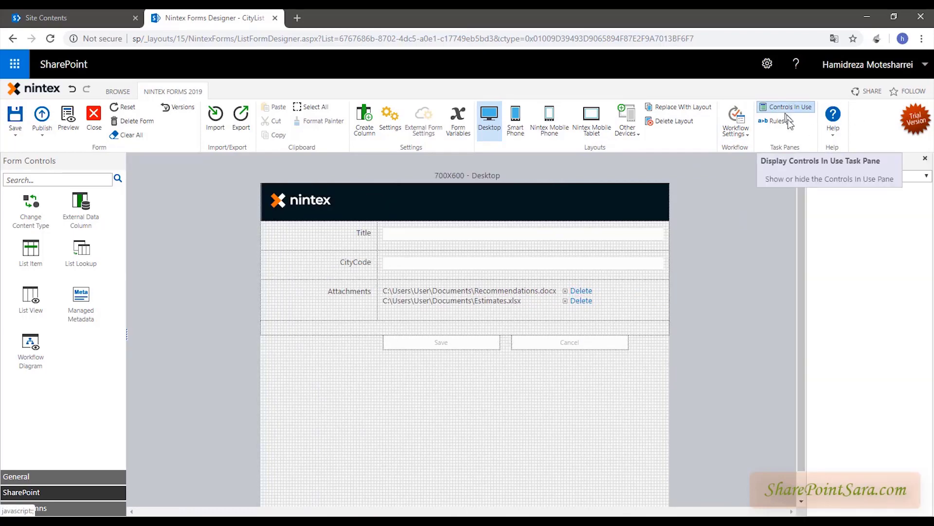
left_click(578, 259)
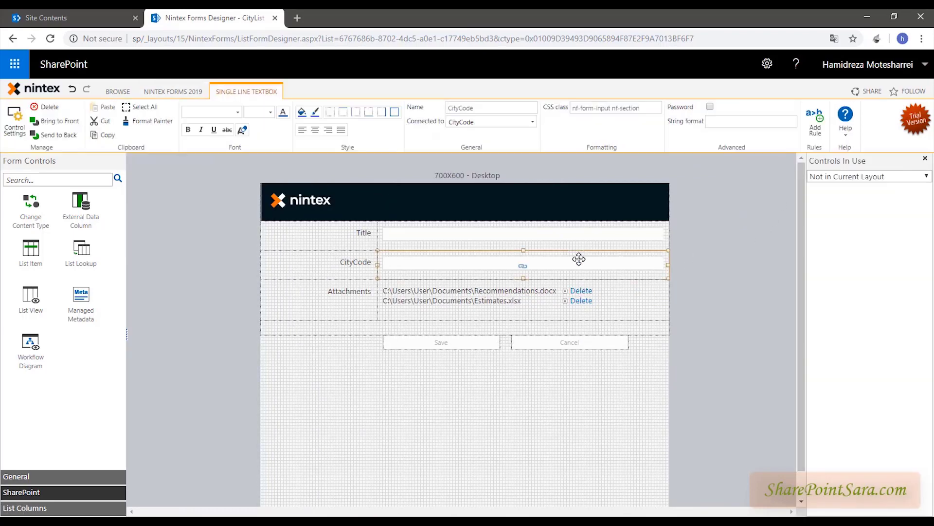
left_click(702, 262)
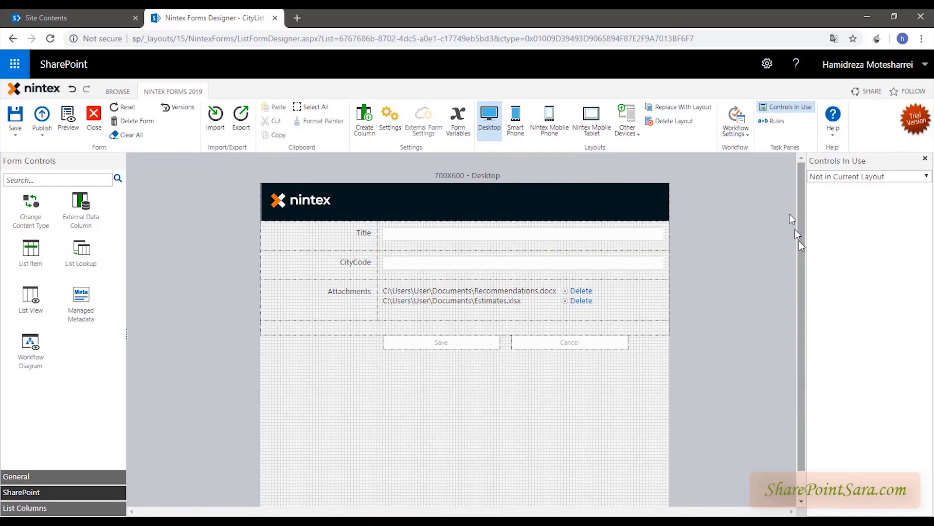
left_click(915, 179)
left_click(924, 163)
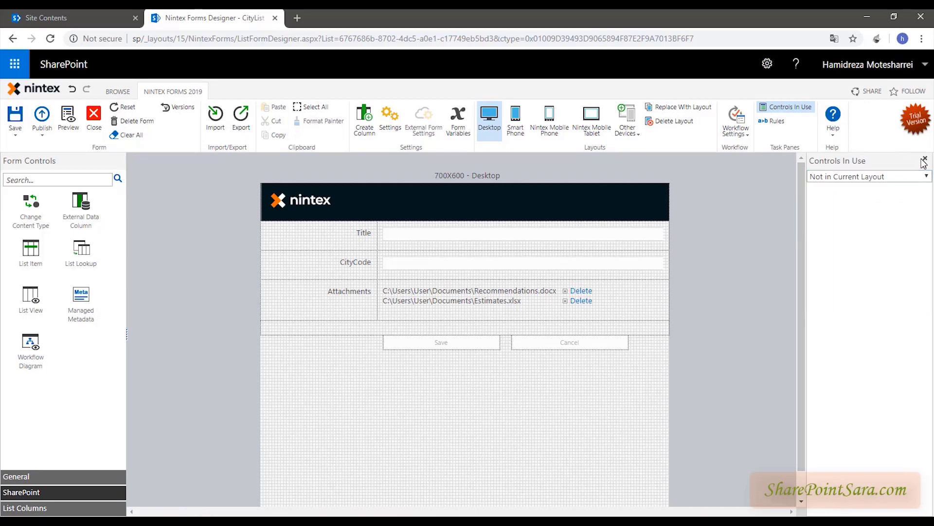
left_click(926, 160)
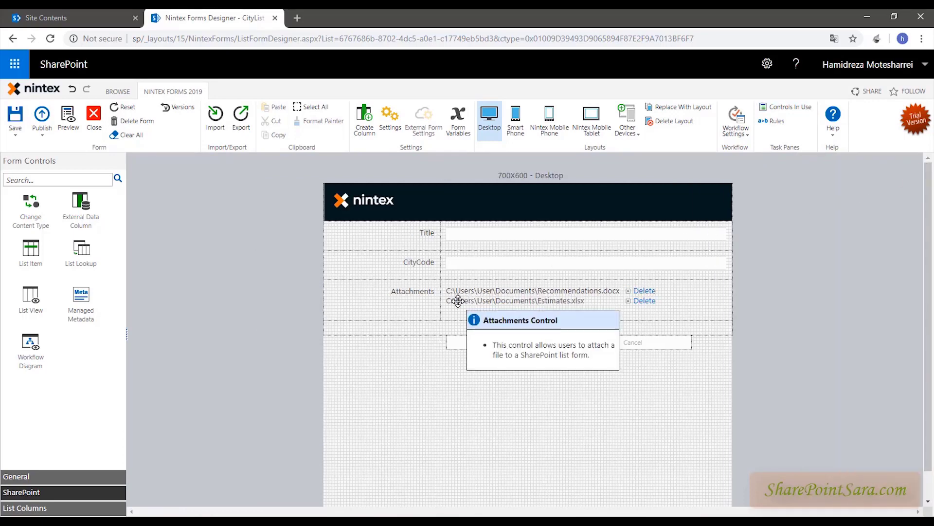
right_click(476, 402)
left_click(341, 414)
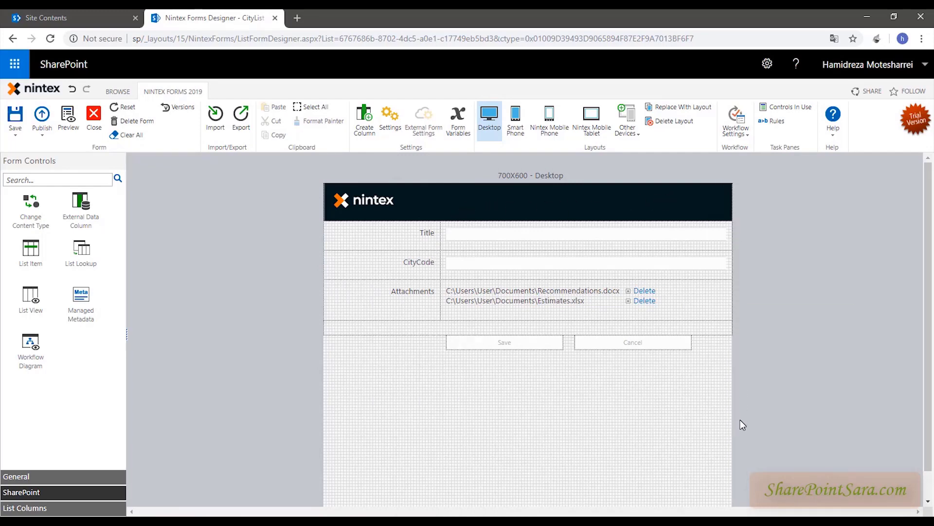
- Drag a Label from the General controls to beneath the Save and Cancel buttons
left_click(16, 477)
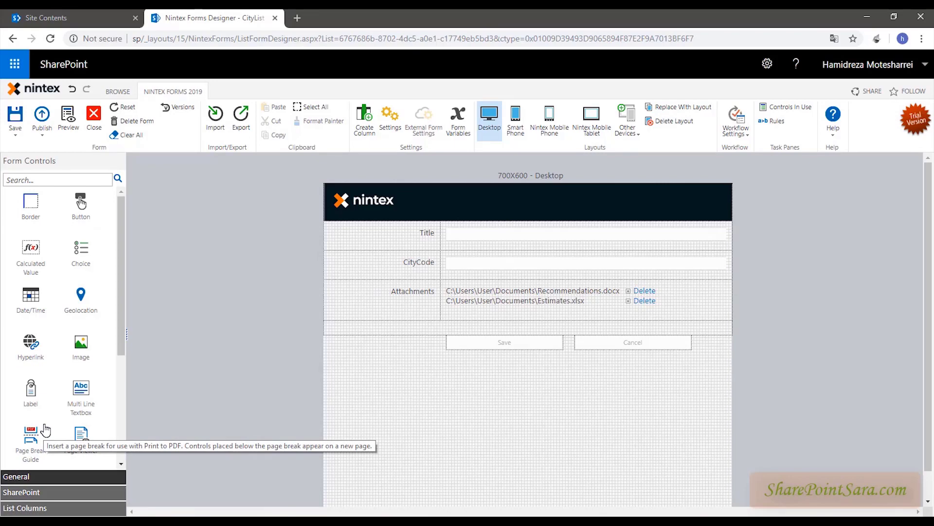
left_click_drag(31, 389, 460, 381)
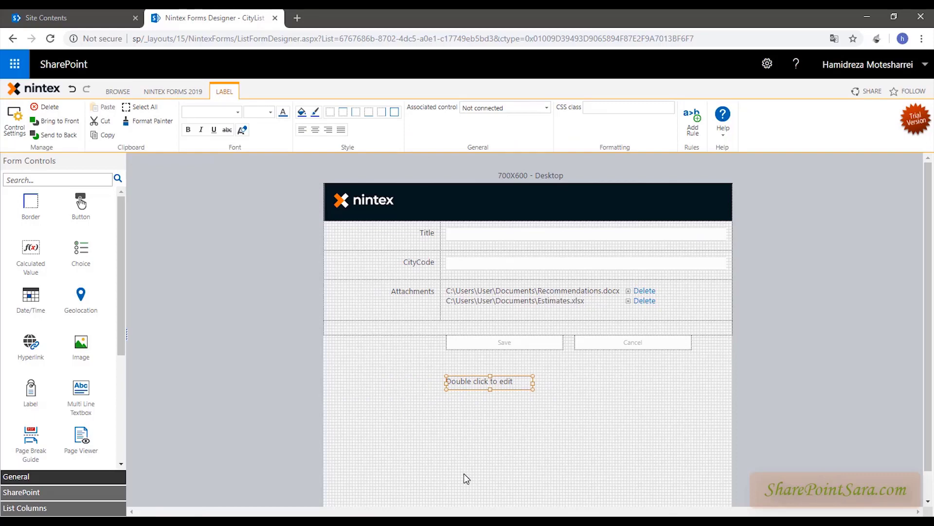
left_click(463, 473)
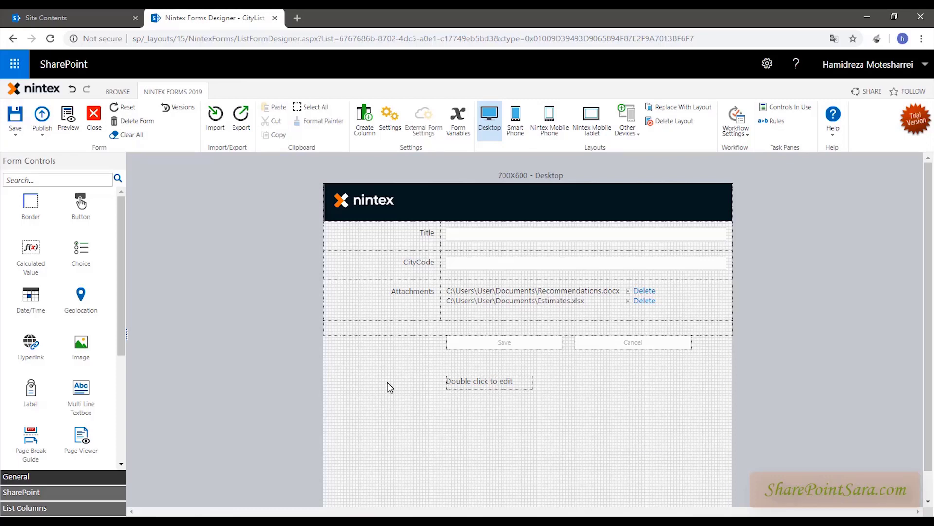
- Check the Title and CityCode fields, then bring up the form's Settings dialog
left_click(466, 238)
left_click(472, 269)
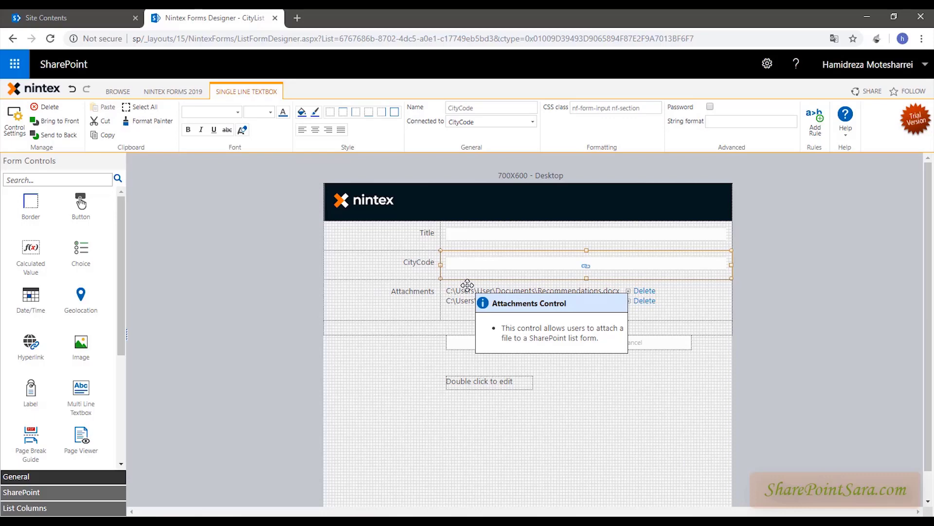
left_click(374, 397)
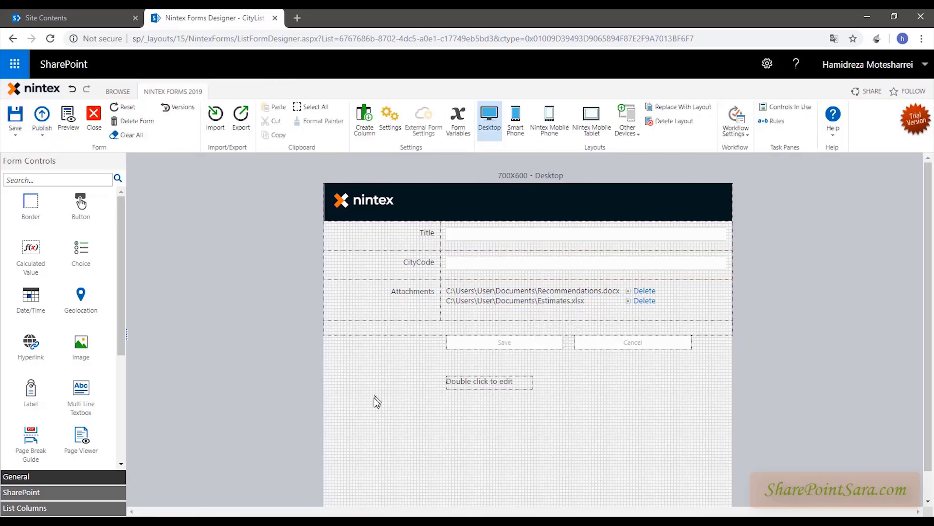
right_click(374, 397)
left_click(406, 402)
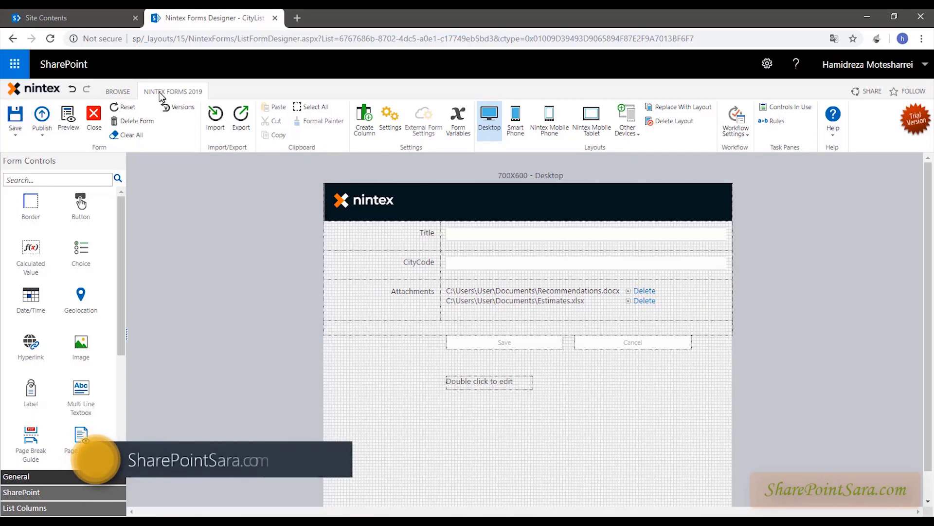
left_click(389, 119)
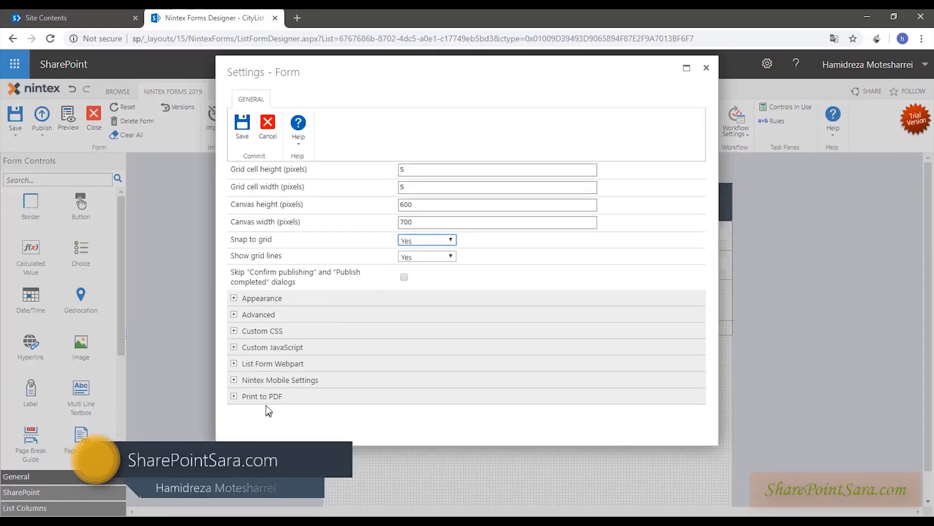
- Set the grid cell height and grid cell width to 7 pixels
left_click_drag(316, 72, 358, 102)
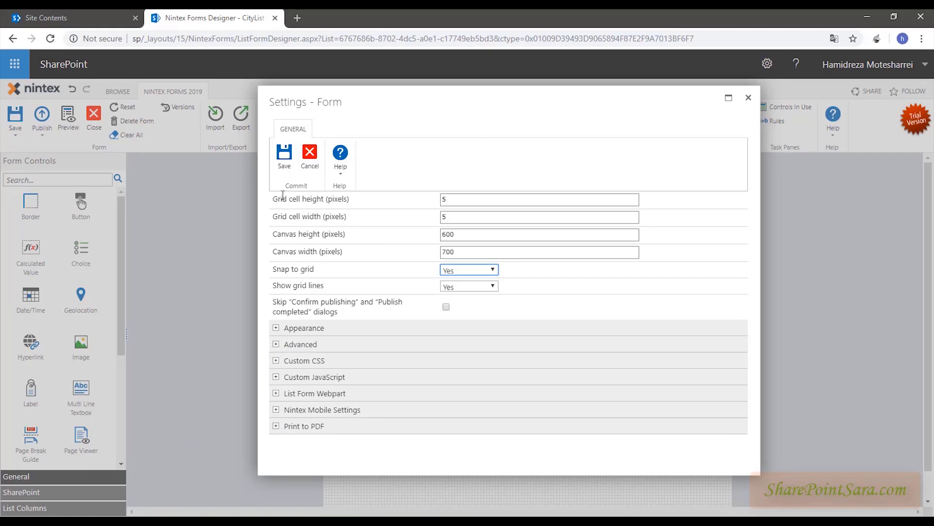
left_click_drag(281, 198, 334, 190)
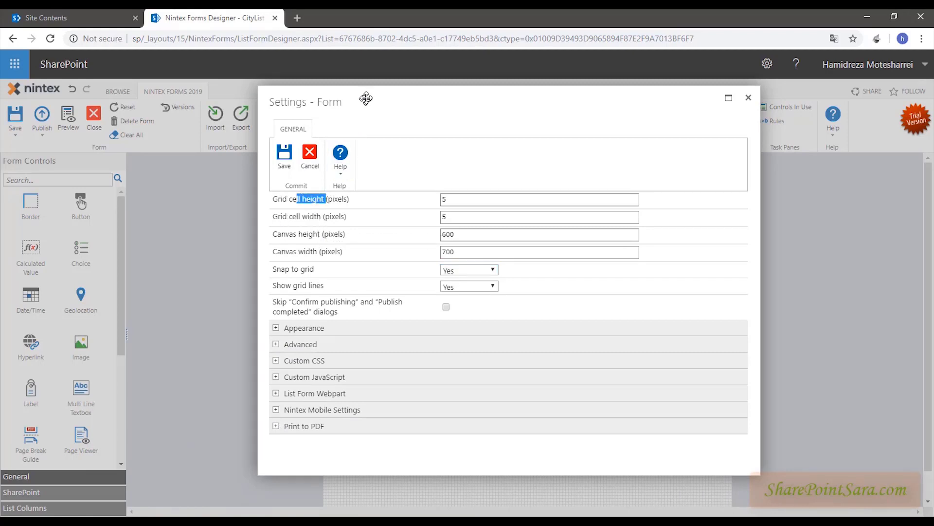
left_click_drag(365, 96, 494, 101)
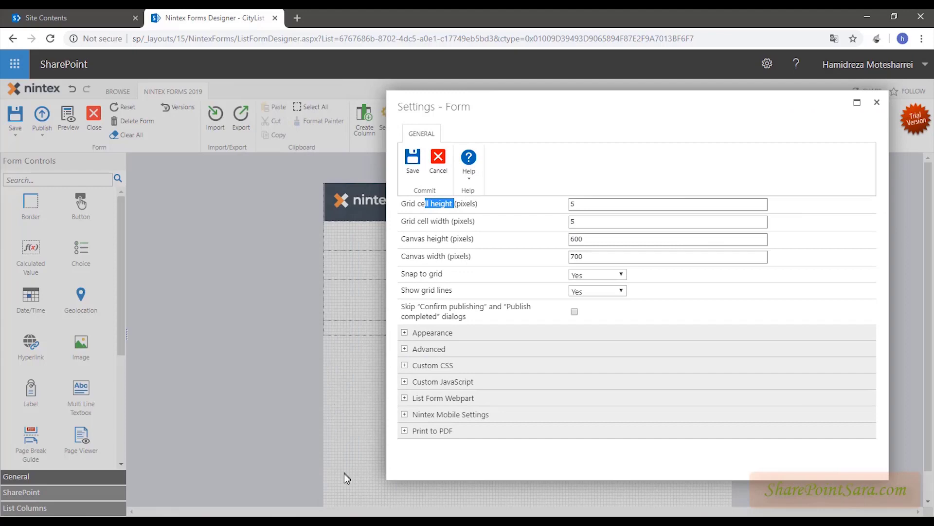
left_click(579, 204)
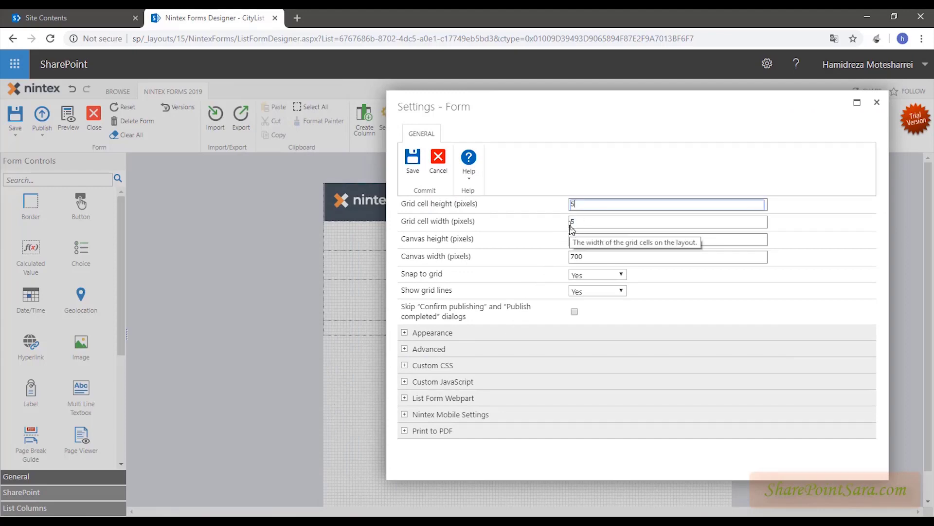
key("BackSpace")
type("7")
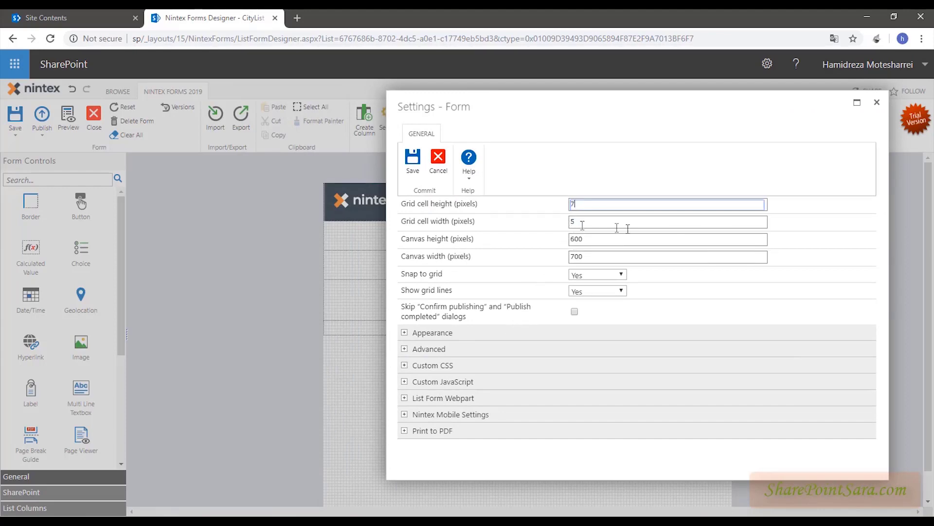
left_click(634, 220)
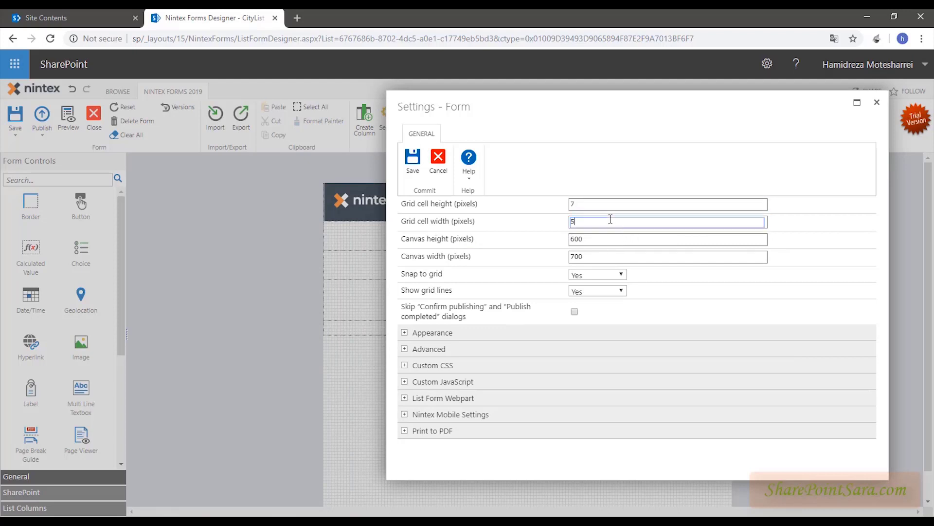
double_click(611, 219)
type("7")
- Set the canvas width to 900 and the canvas height to 650
left_click(597, 256)
left_click_drag(606, 101, 530, 324)
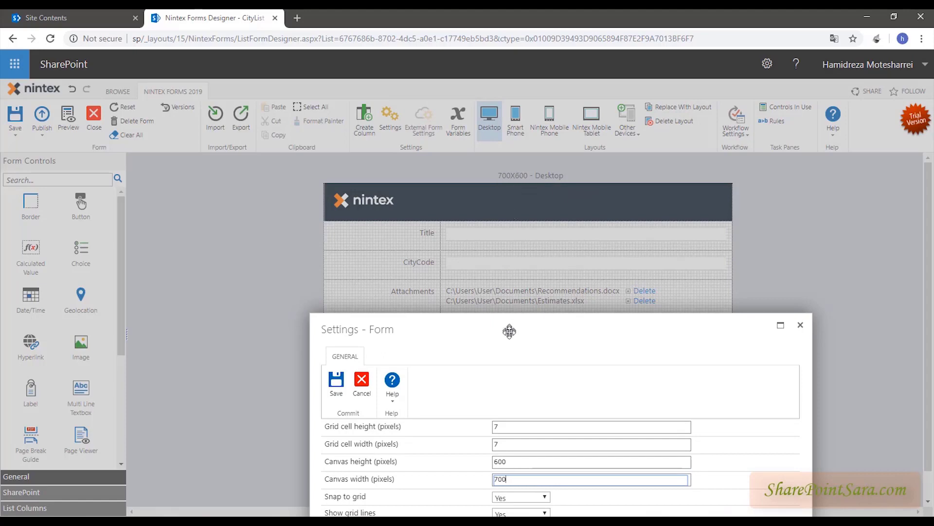
left_click_drag(510, 333, 490, 203)
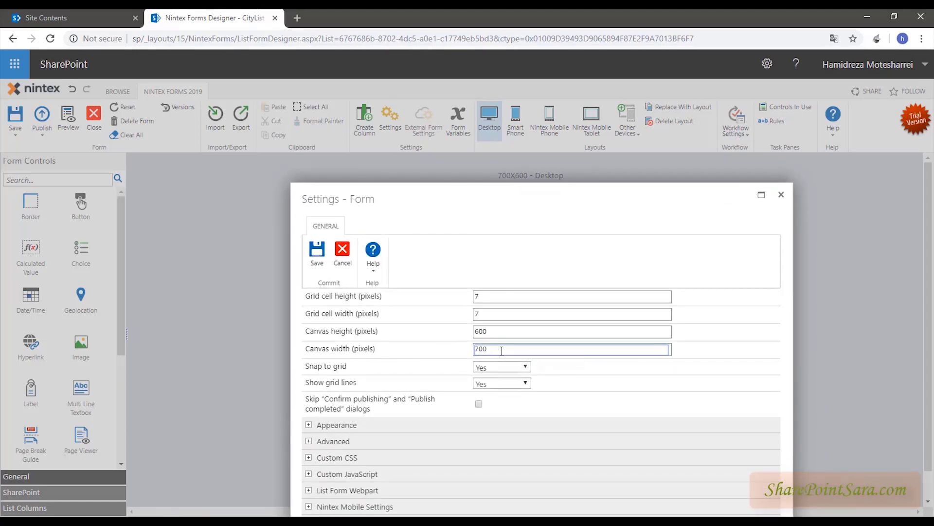
left_click_drag(498, 349, 388, 351)
type("900")
double_click(484, 333)
type("60")
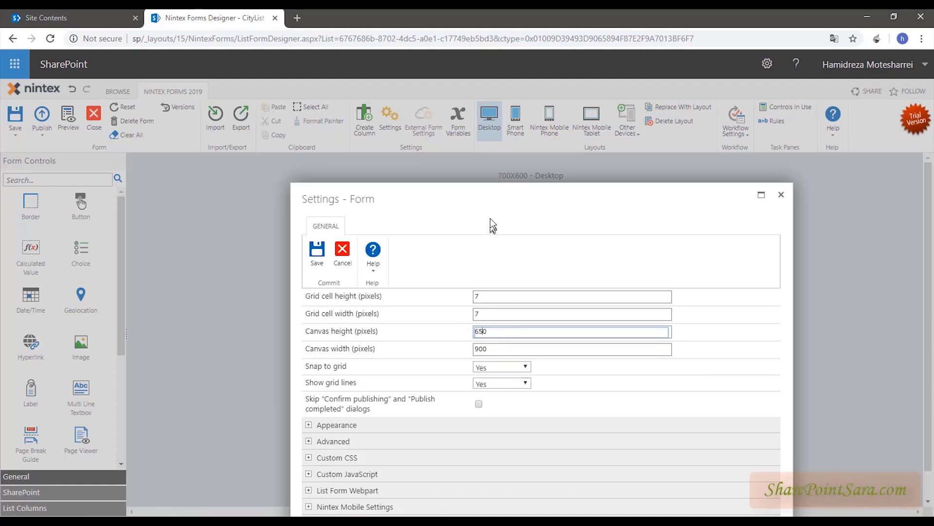
left_click_drag(485, 198, 448, 150)
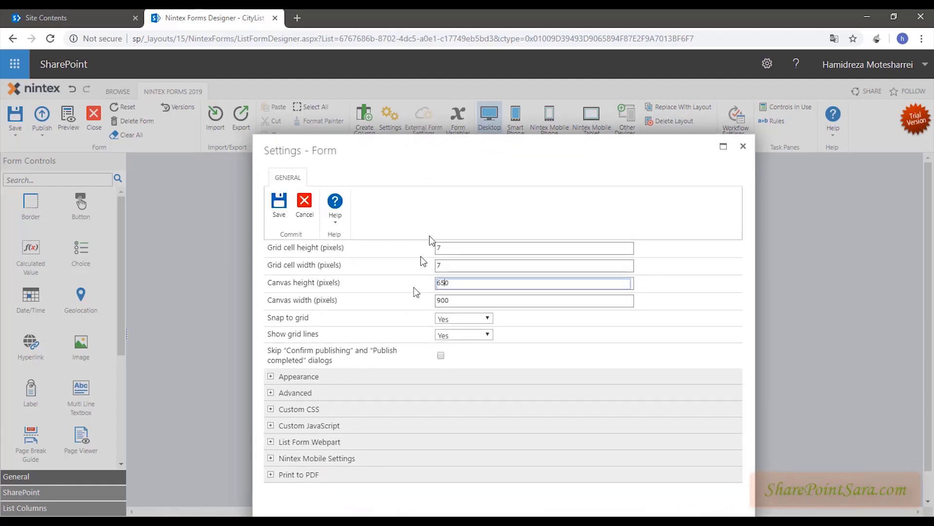
- Turn the grid lines off to check the canvas, then set Show grid lines back to Yes
left_click(450, 333)
left_click(453, 358)
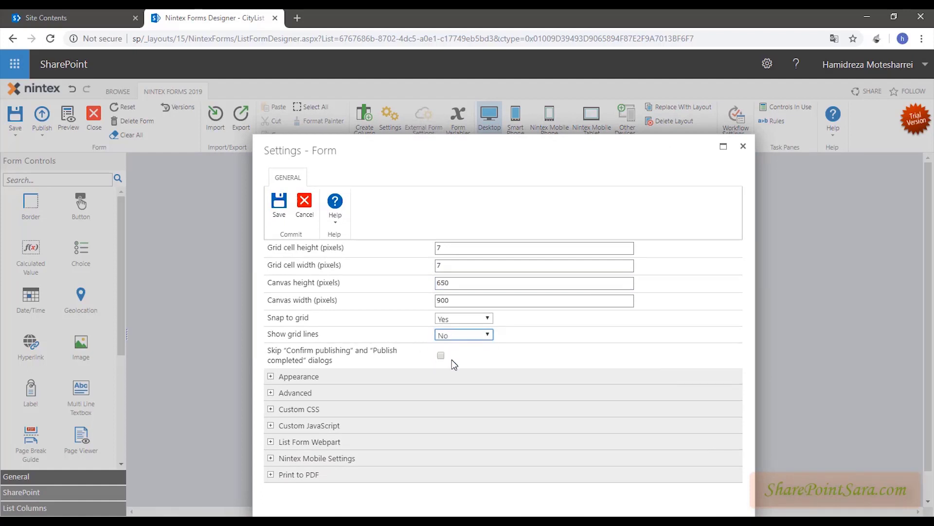
left_click_drag(441, 171, 789, 151)
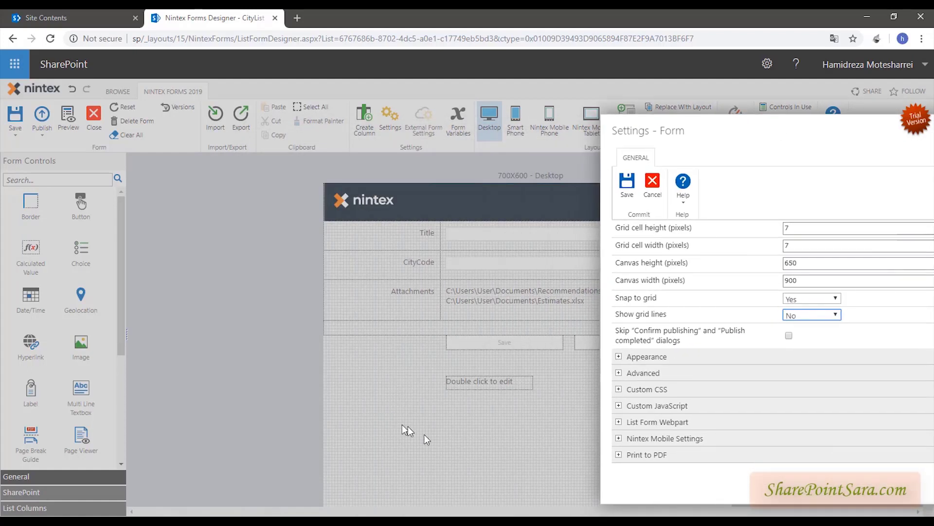
left_click_drag(659, 138, 436, 129)
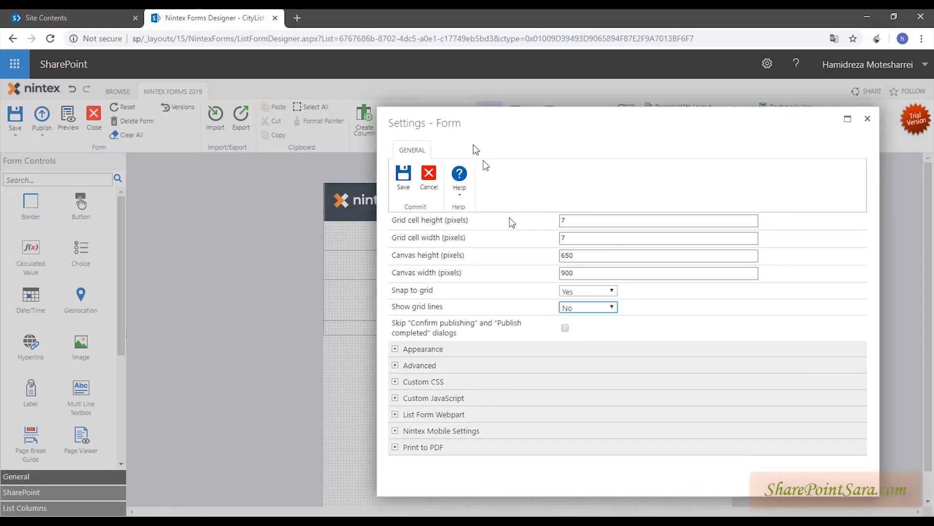
left_click(597, 312)
left_click(592, 326)
left_click_drag(465, 117, 597, 101)
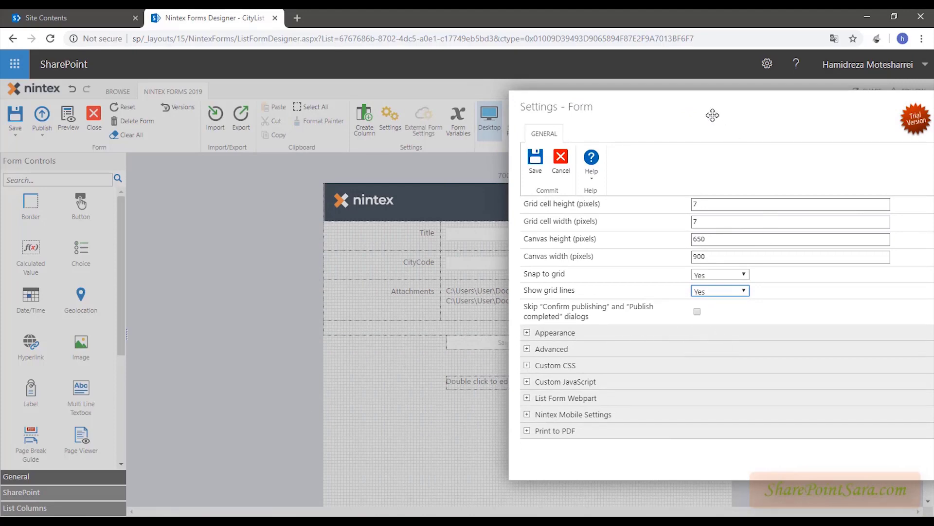
left_click(709, 115)
left_click_drag(377, 288, 420, 288)
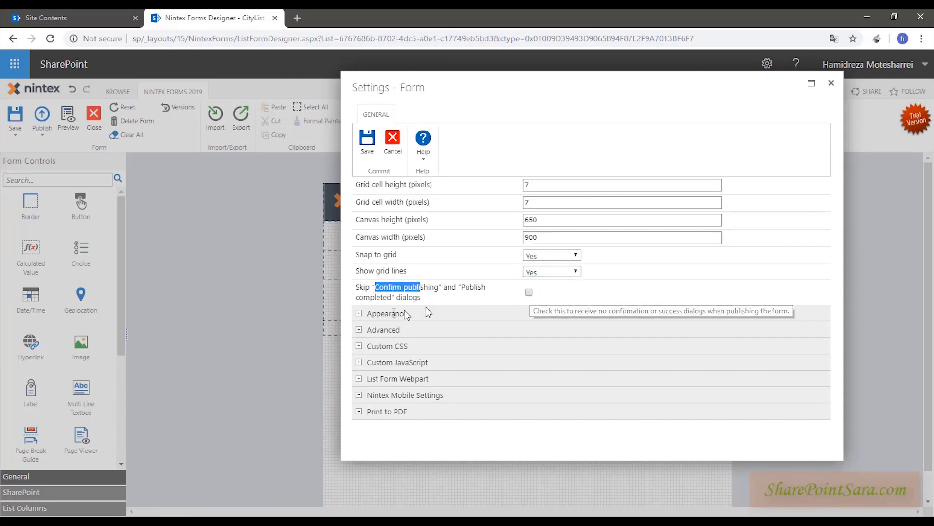
- Expand Appearance, save the form settings and accept the grid-change warning
left_click(358, 314)
scroll(376, 376, "down", 3)
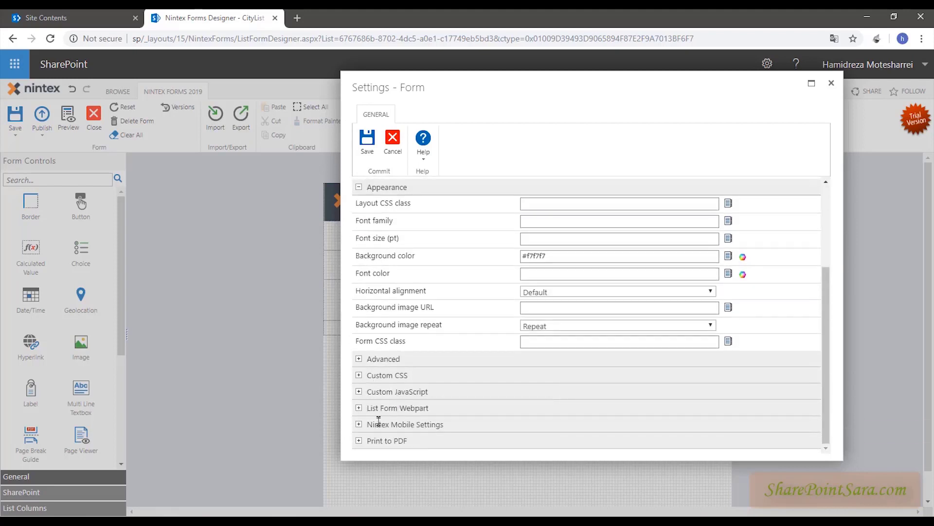
scroll(411, 263, "up", 3)
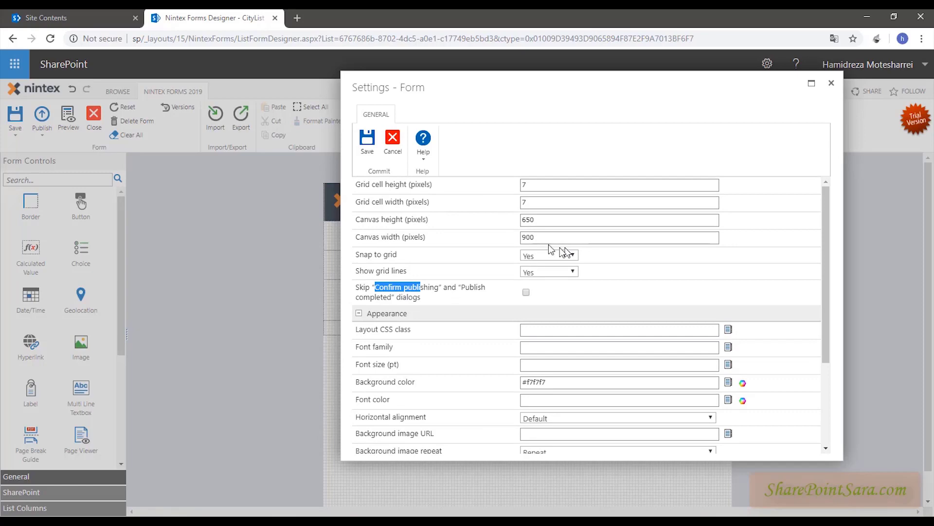
left_click(368, 138)
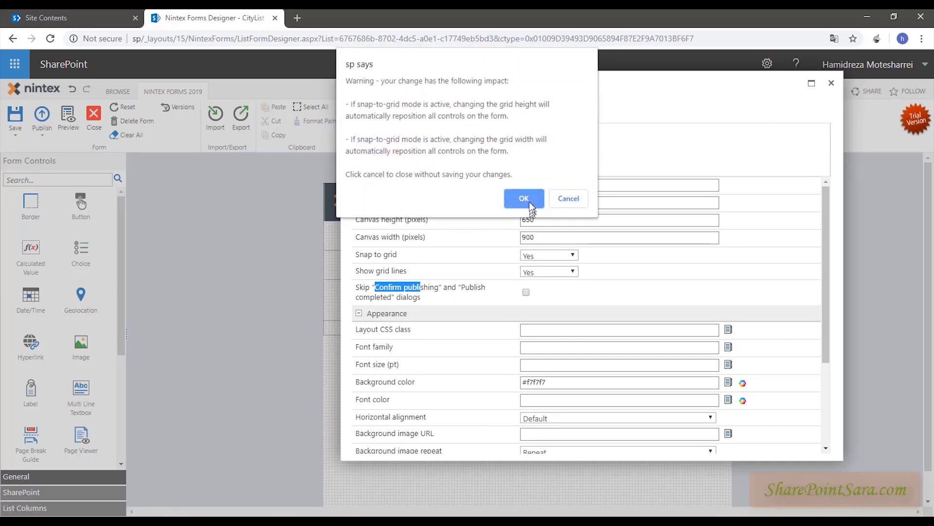
left_click(526, 199)
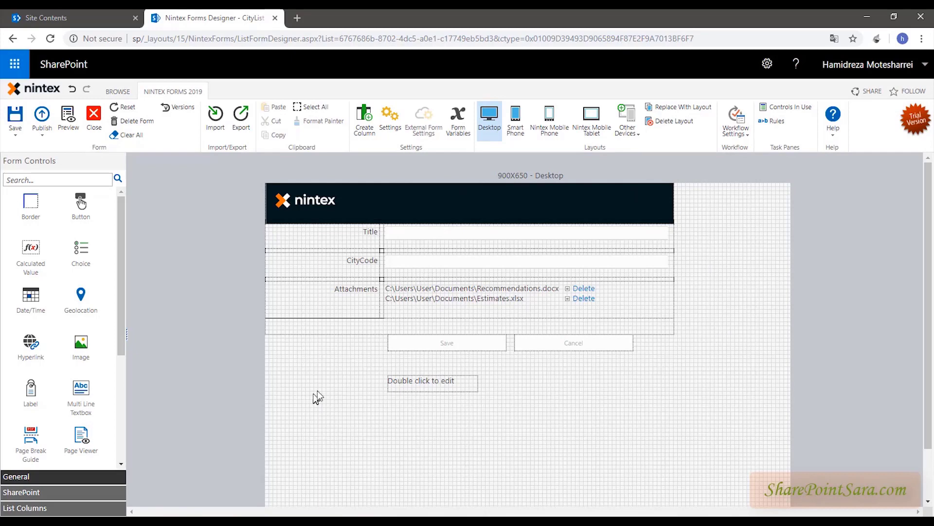
- Stretch the banner image toward the canvas's right side
left_click(526, 233)
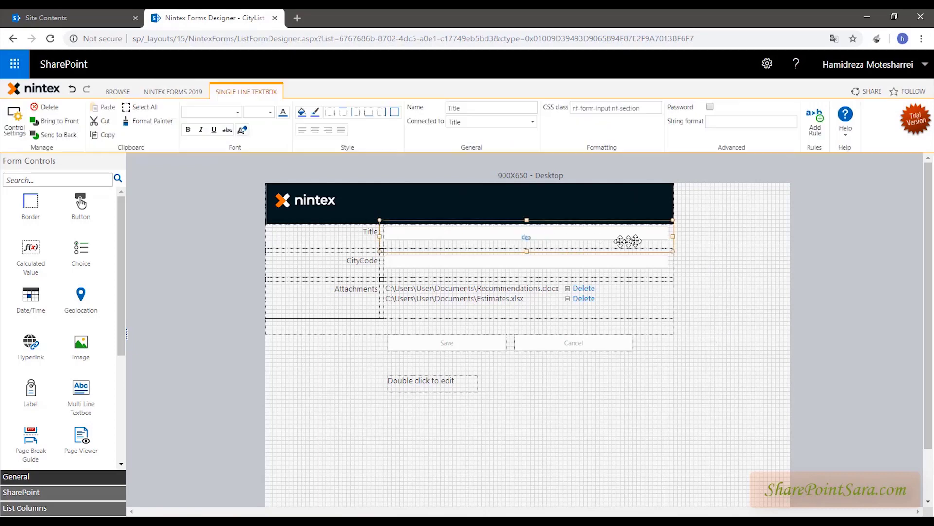
left_click(660, 194)
left_click_drag(674, 203, 792, 204)
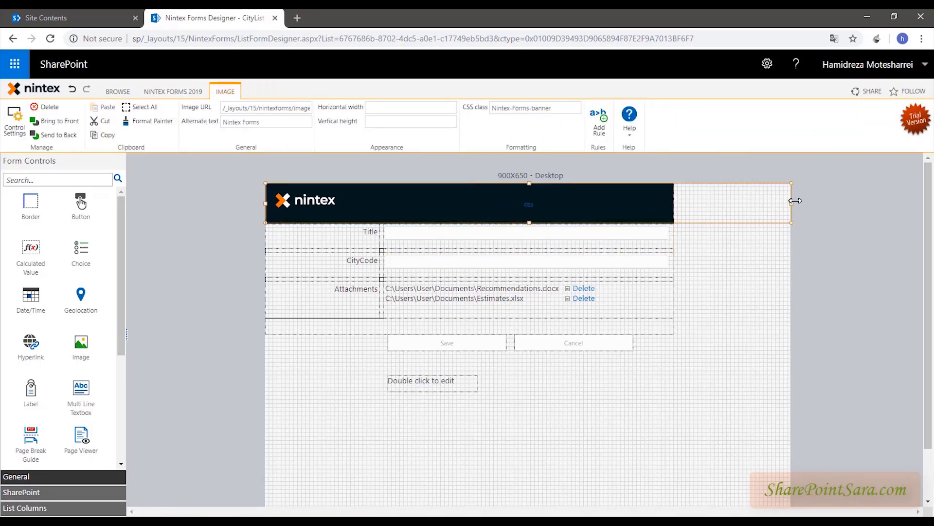
left_click_drag(697, 208, 608, 207)
- Widen the CityCode and Title textboxes to the canvas's right edge
left_click(635, 263)
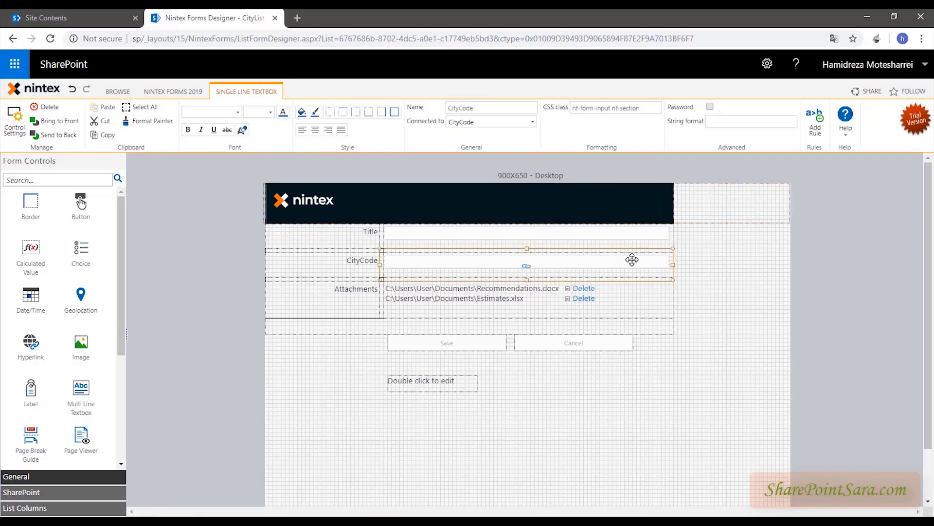
left_click(666, 329)
left_click(669, 297)
left_click(674, 268)
left_click_drag(674, 248, 788, 248)
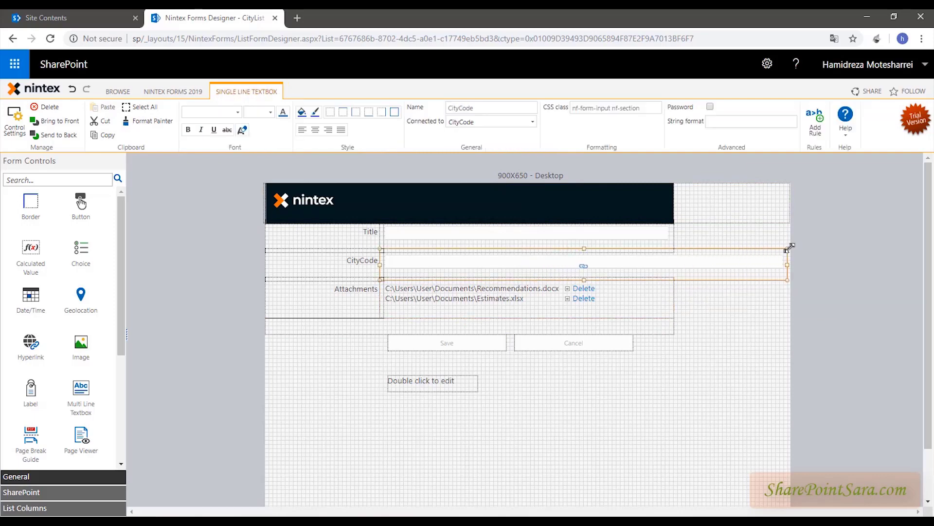
left_click(643, 231)
left_click_drag(674, 235, 795, 231)
left_click(674, 304)
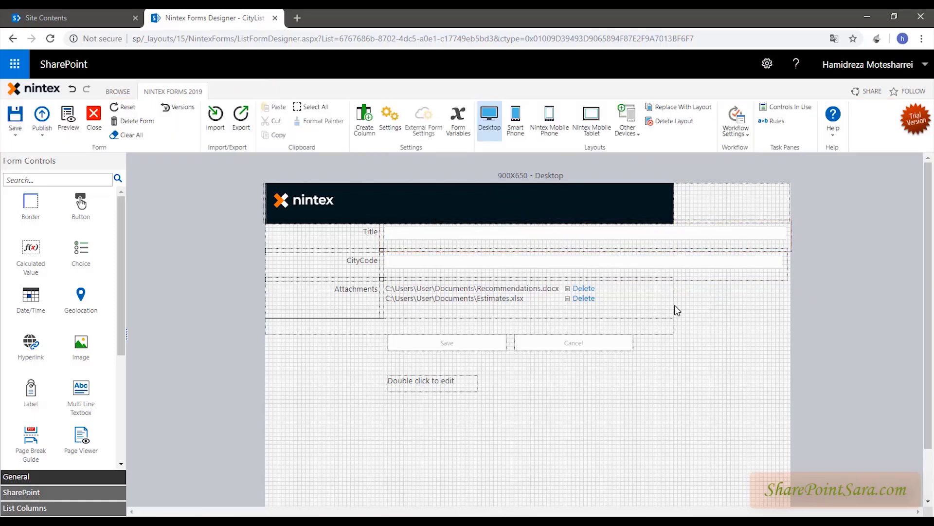
left_click(640, 307)
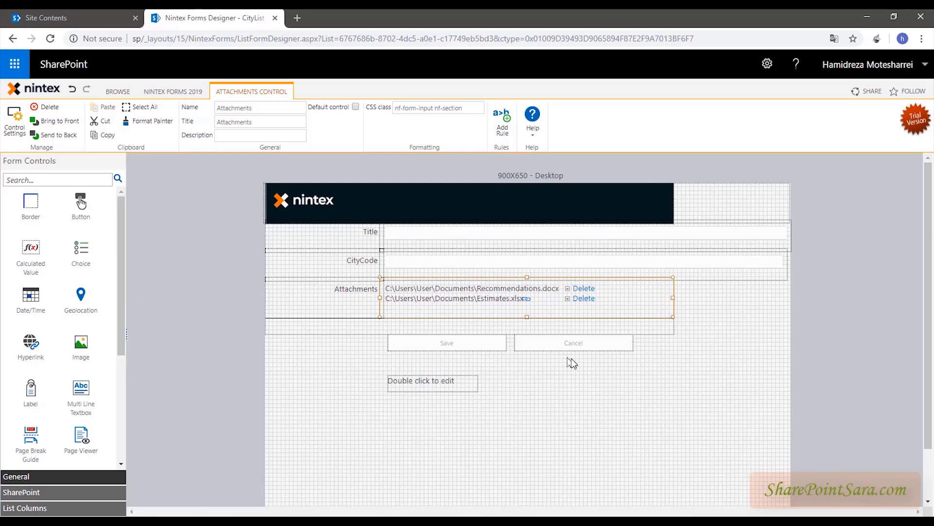
left_click(656, 415)
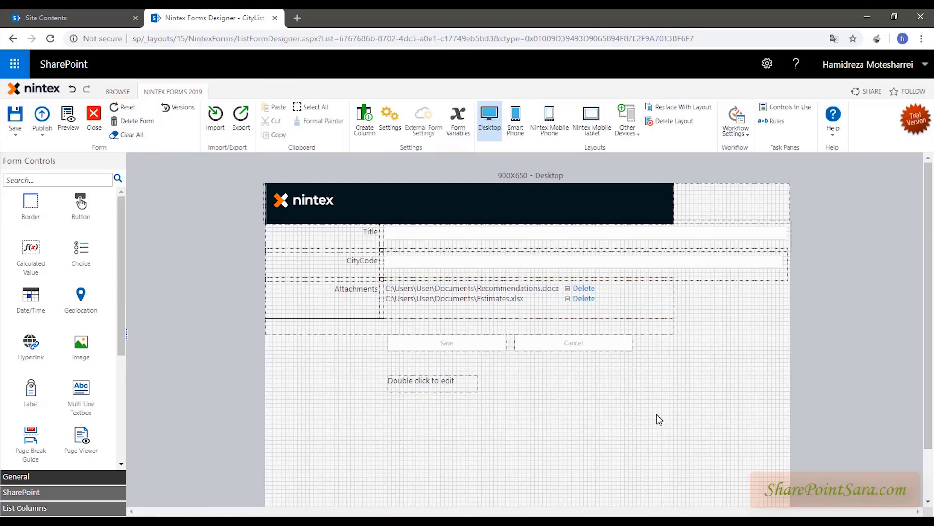